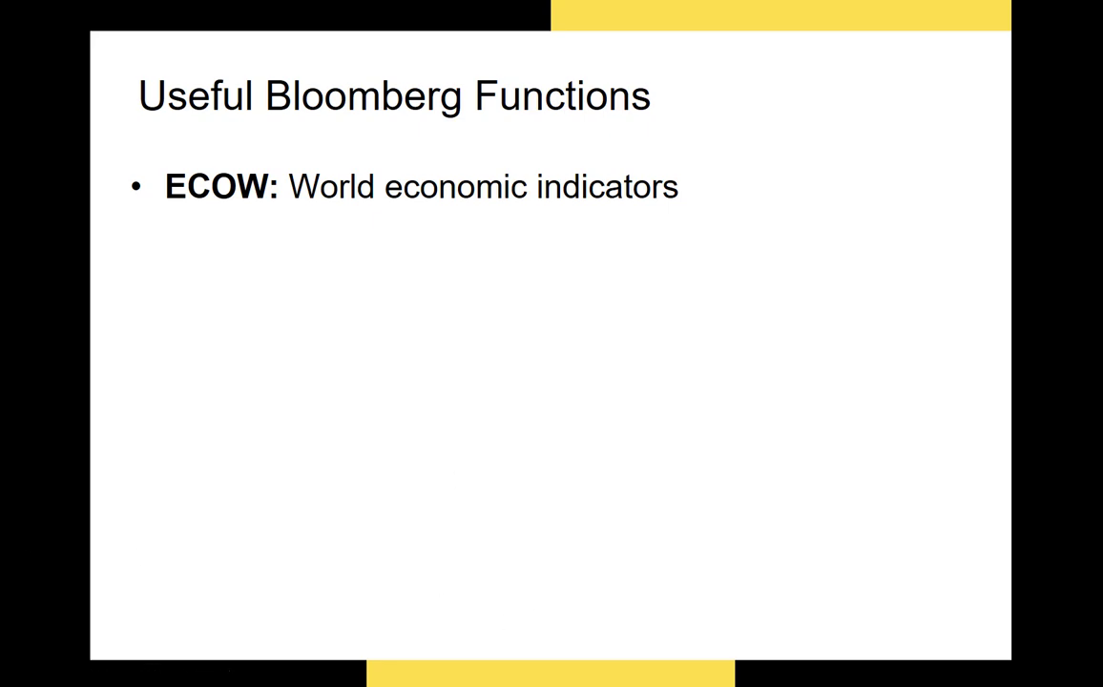
Switch to the Bloomberg Terminal and open the Economic Data Watch function (ECOW).
key(alt+Tab)
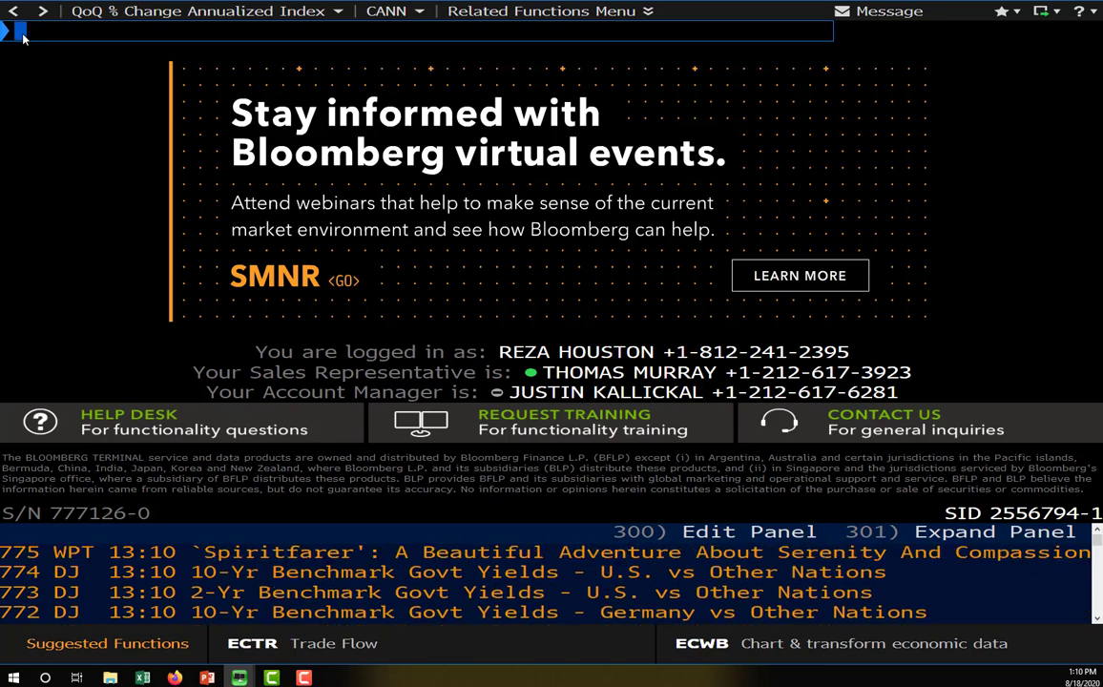
text(ECOW)
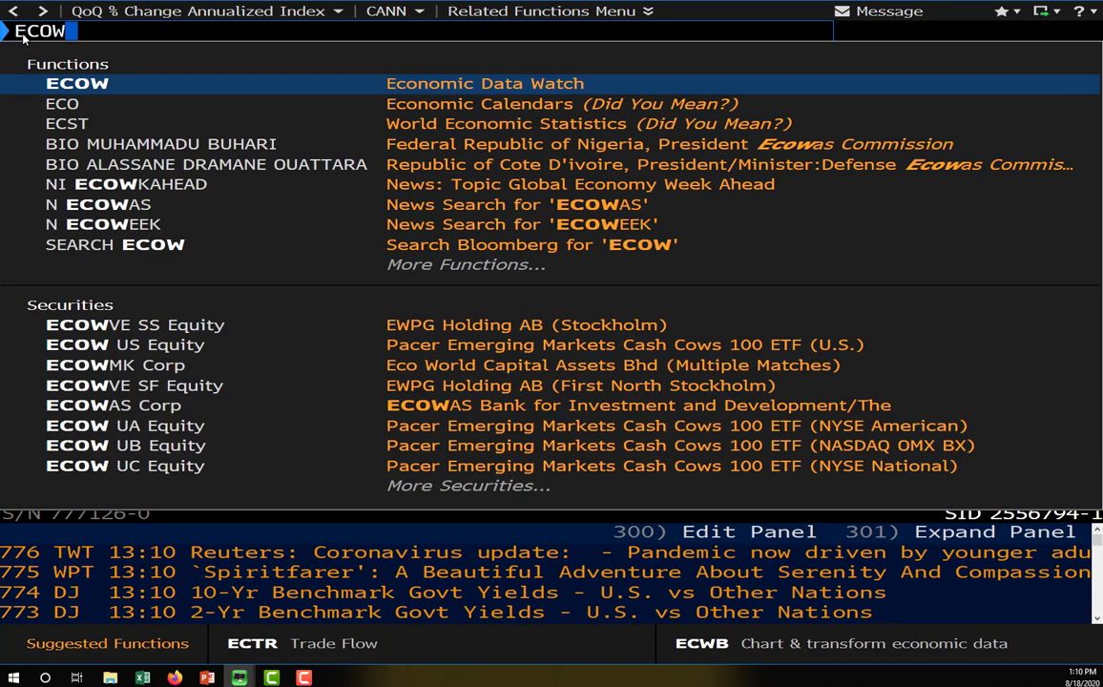
click(373, 80)
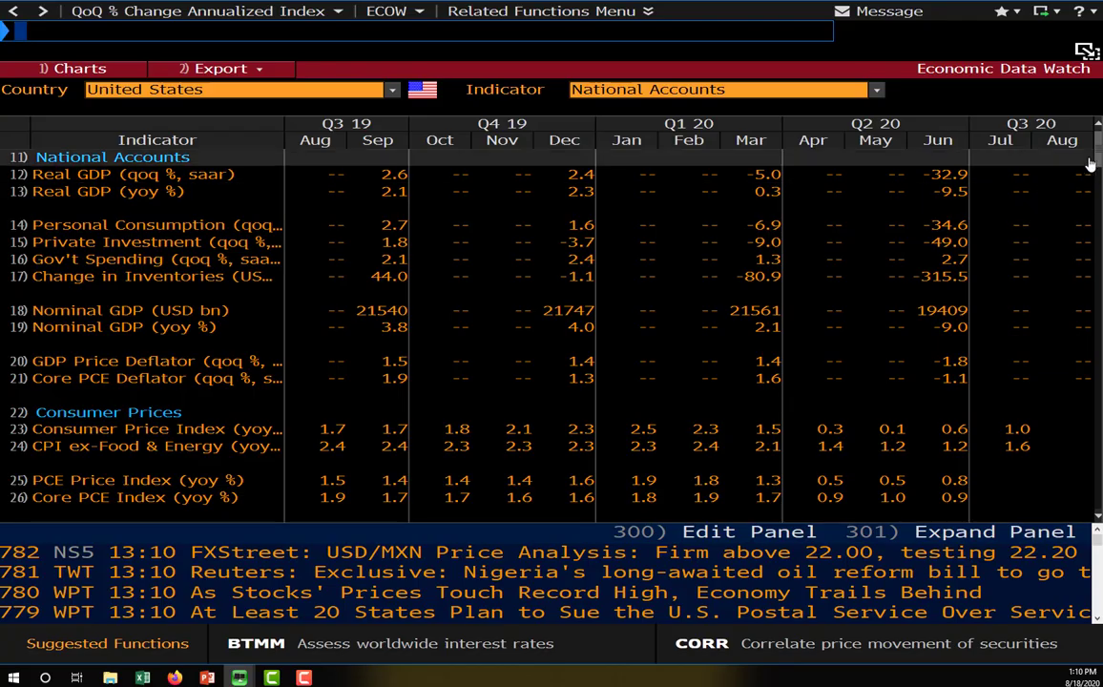
mouse_move(1099, 156)
mouse_down()
mouse_move(1095, 499)
mouse_move(1097, 139)
mouse_up()
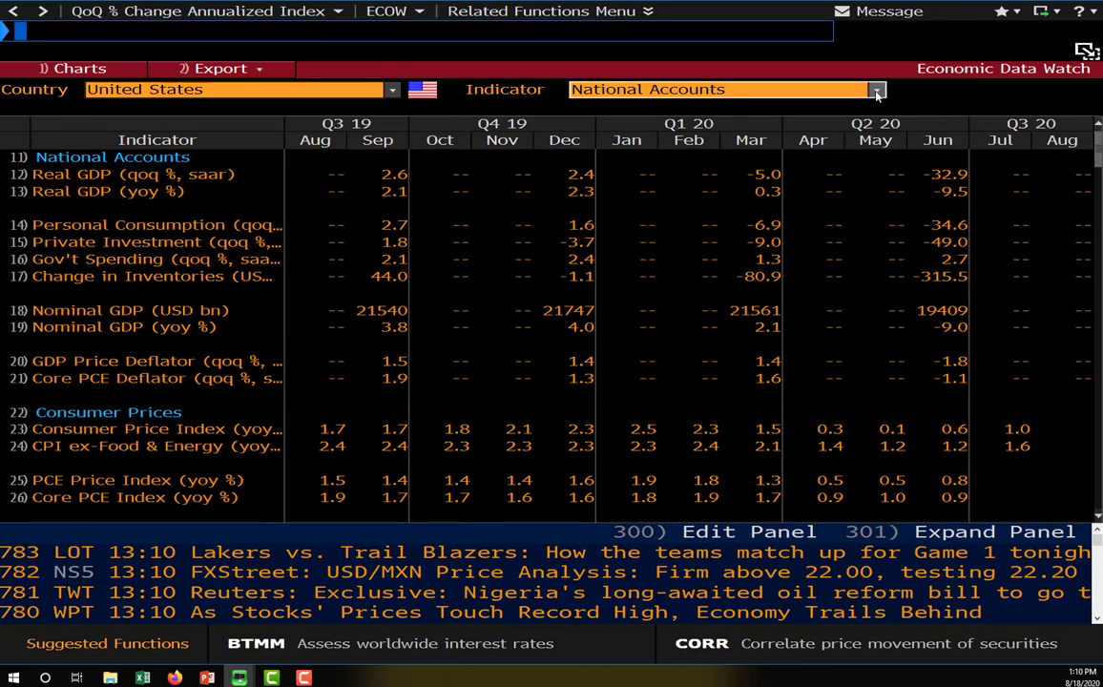
Set the indicator to Consumer Prices, view the charts for that category, and return to the indicator table.
click(876, 90)
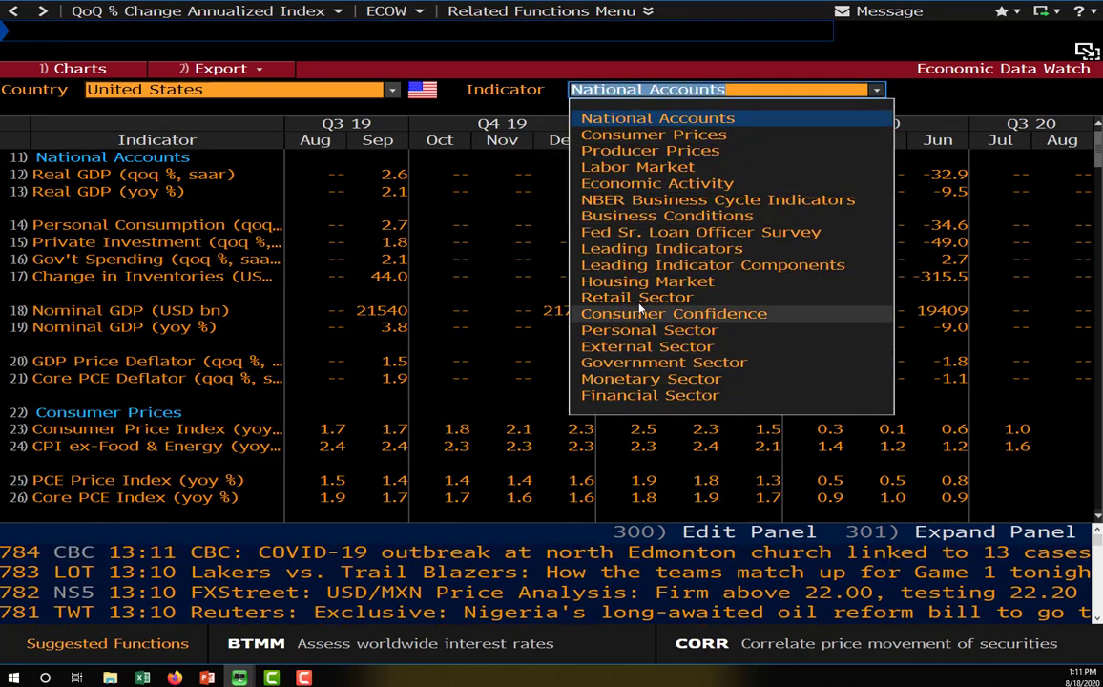
click(645, 138)
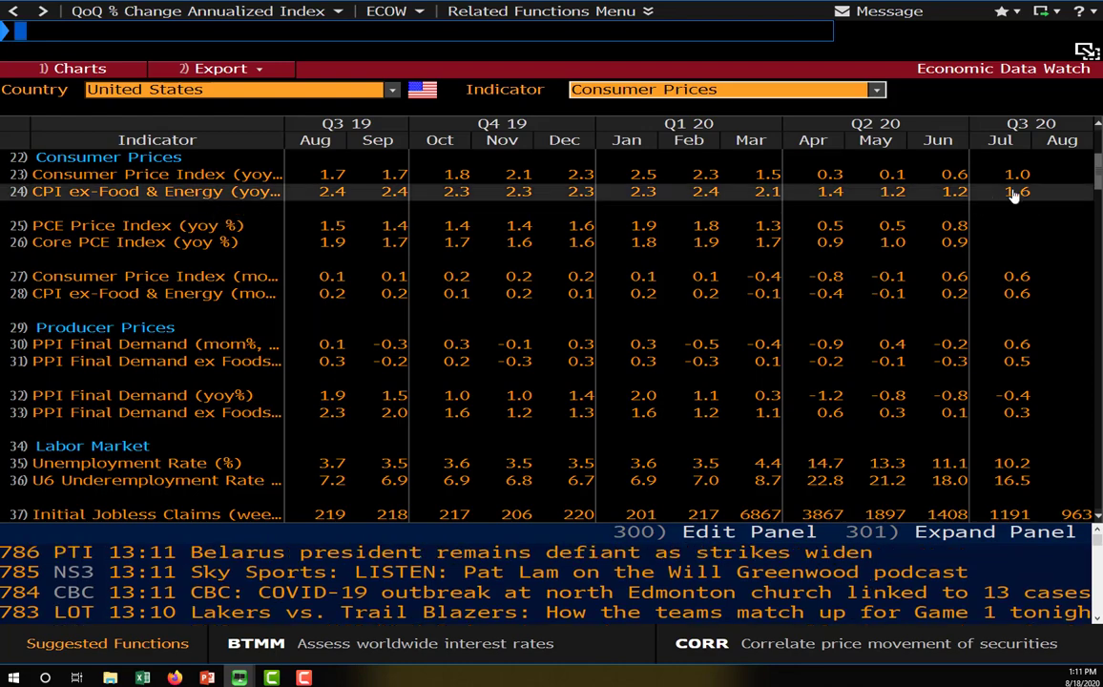
click(131, 164)
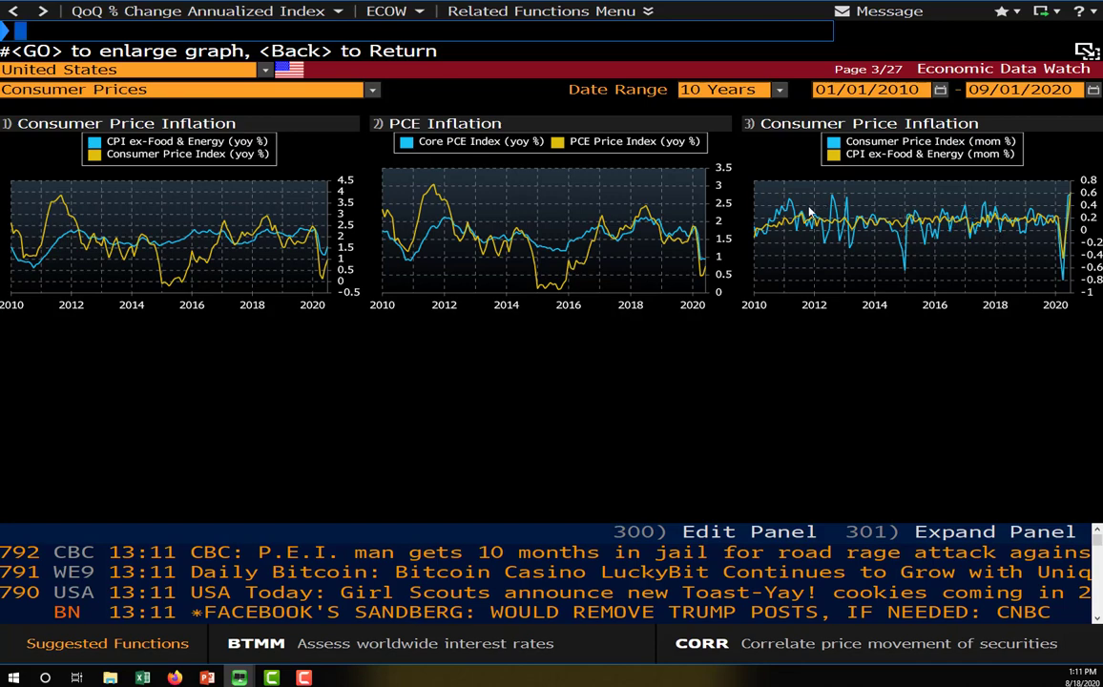
click(13, 10)
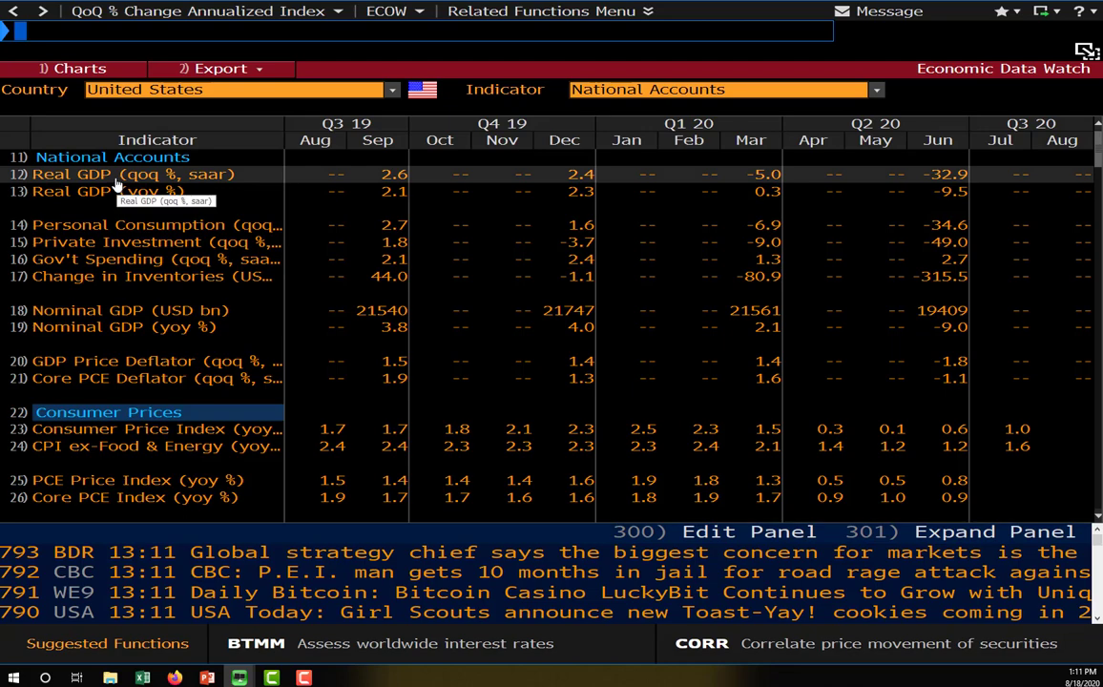
Open the Real GDP (qoq %, saar) index and review its description, release details, related indicators and related news.
click(116, 181)
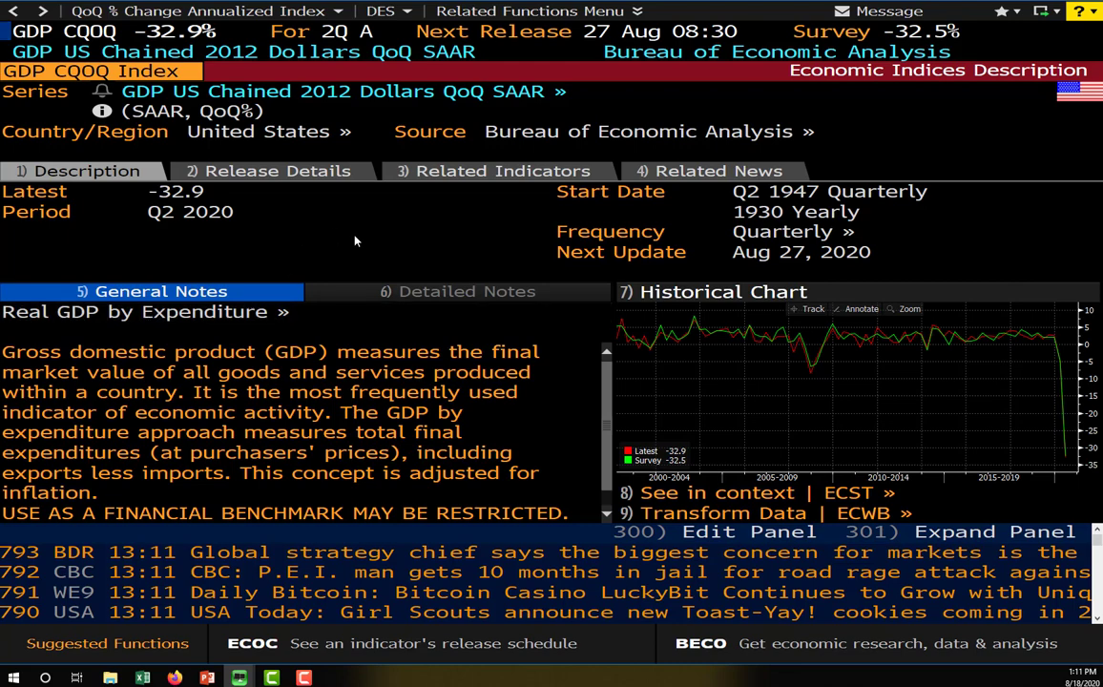
drag(4, 353, 395, 456)
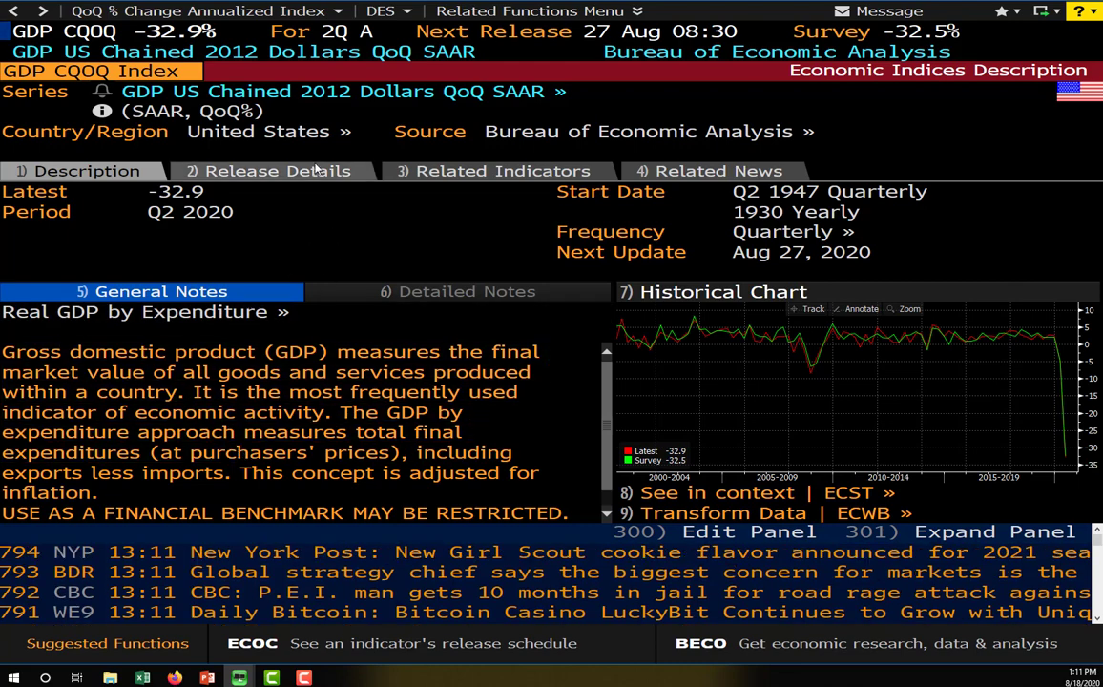
click(309, 170)
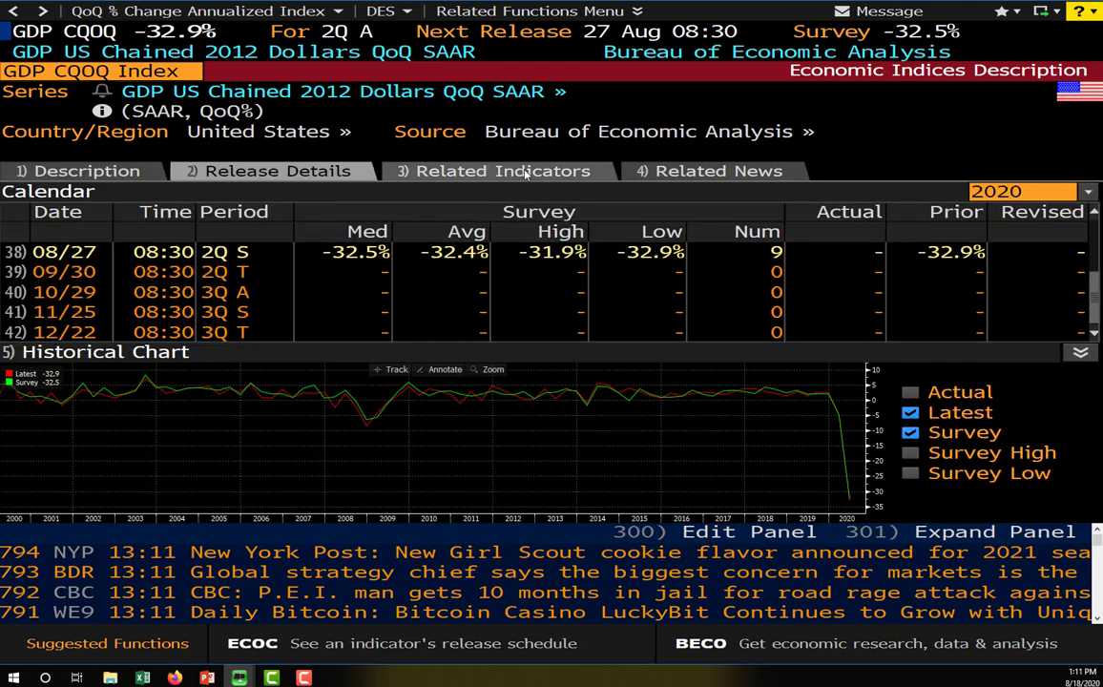
click(519, 176)
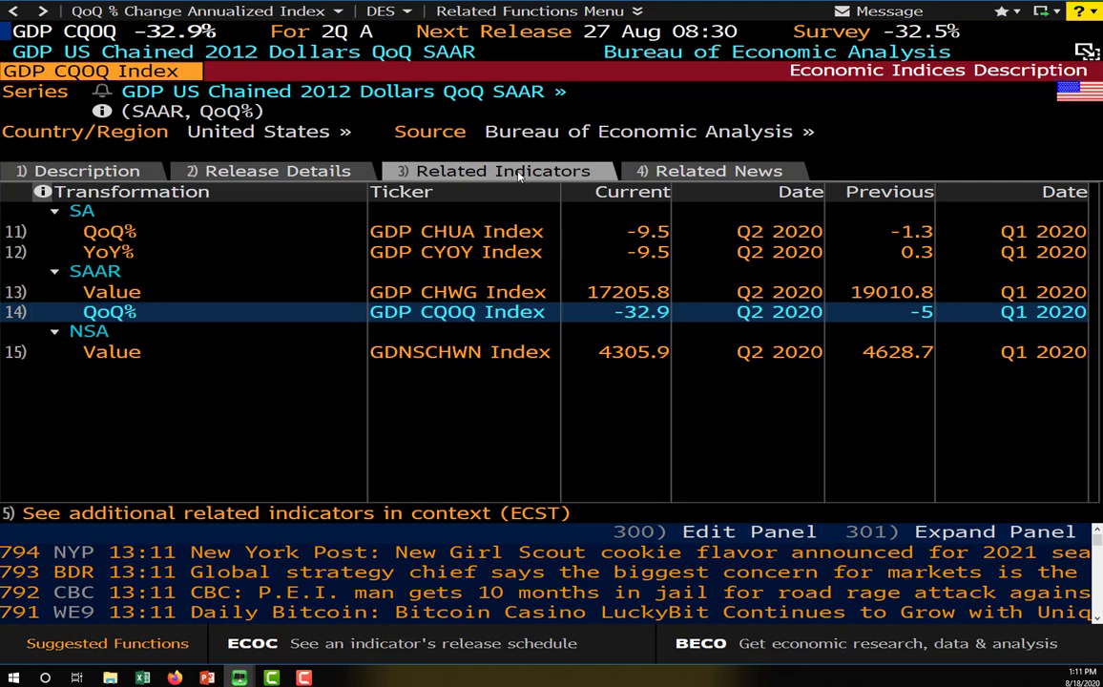
click(665, 170)
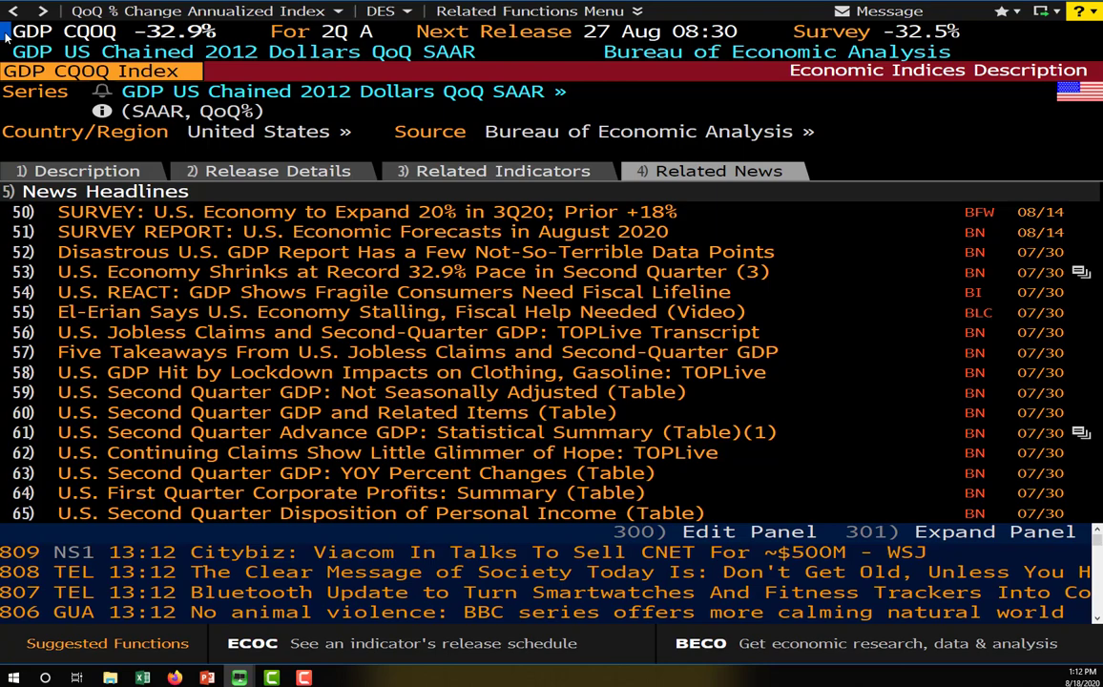
Open the Economic Calendars function (ECO) and look through the upcoming United States economic releases.
text(ECO)
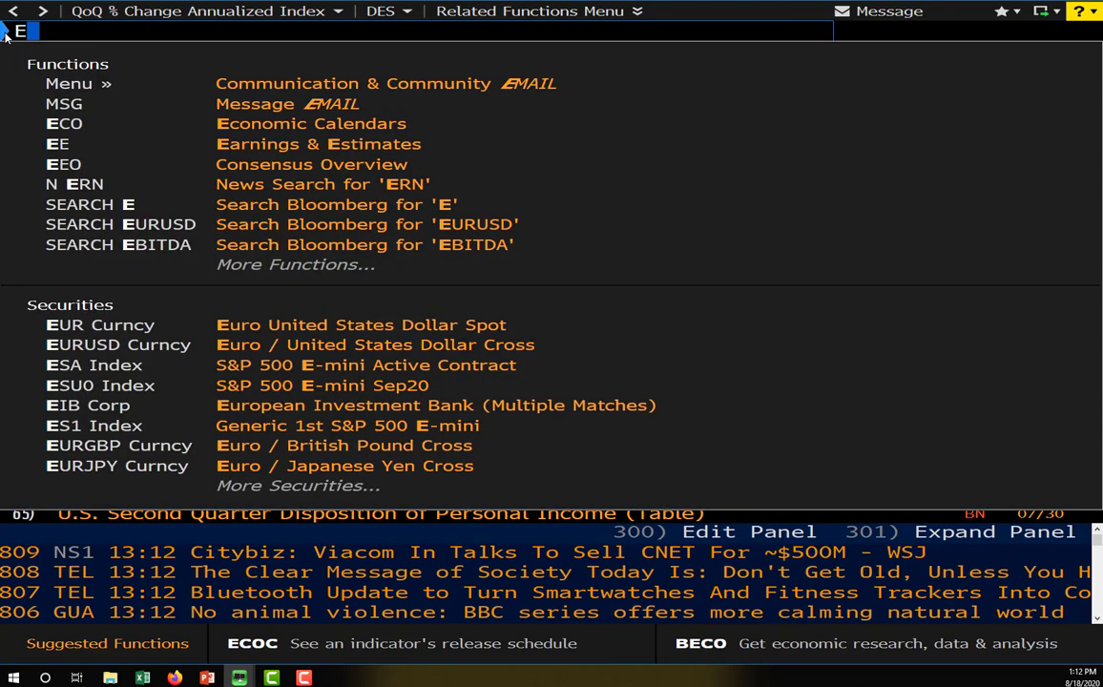
click(424, 84)
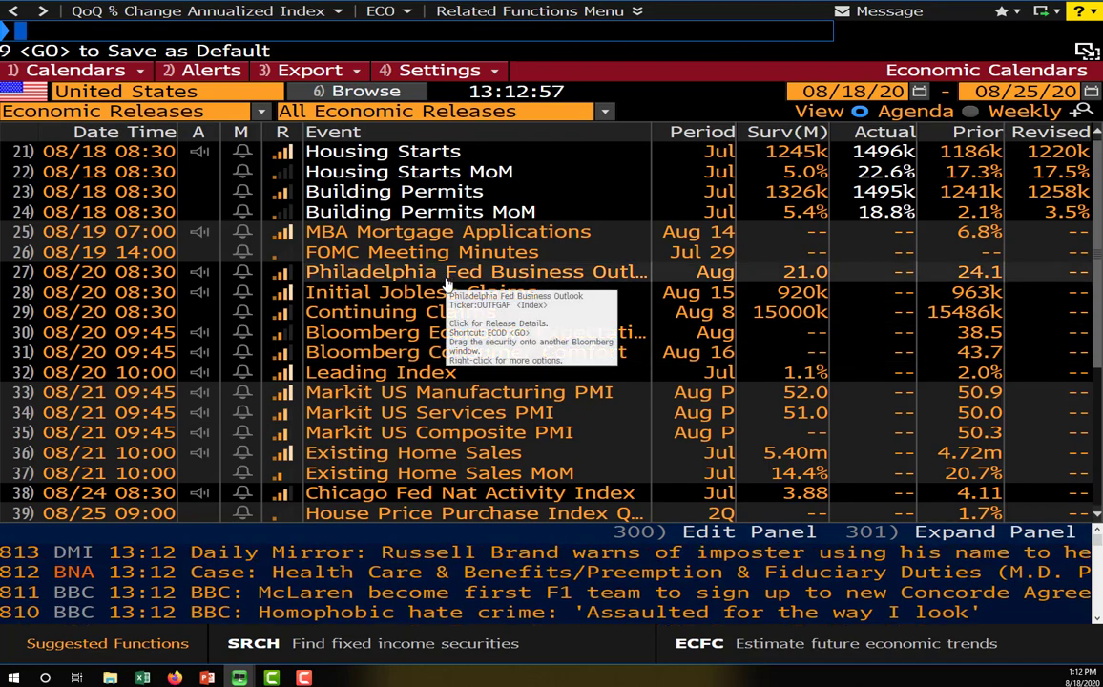
scroll(633, 403, down, 1)
scroll(633, 402, down, 3)
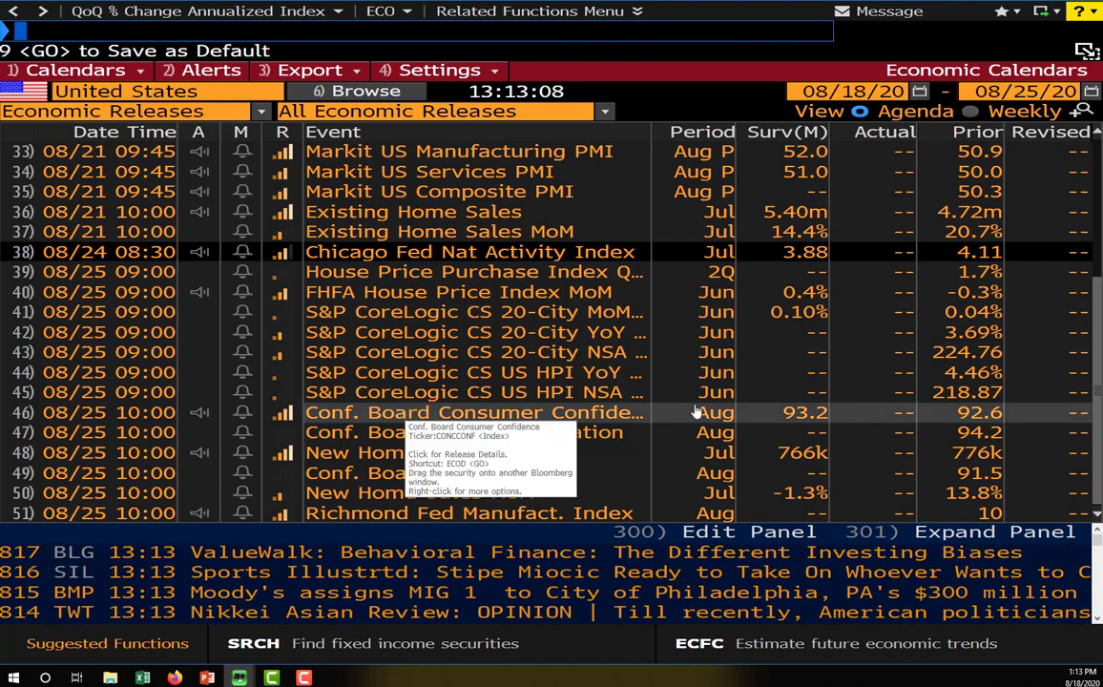
scroll(697, 412, up, 4)
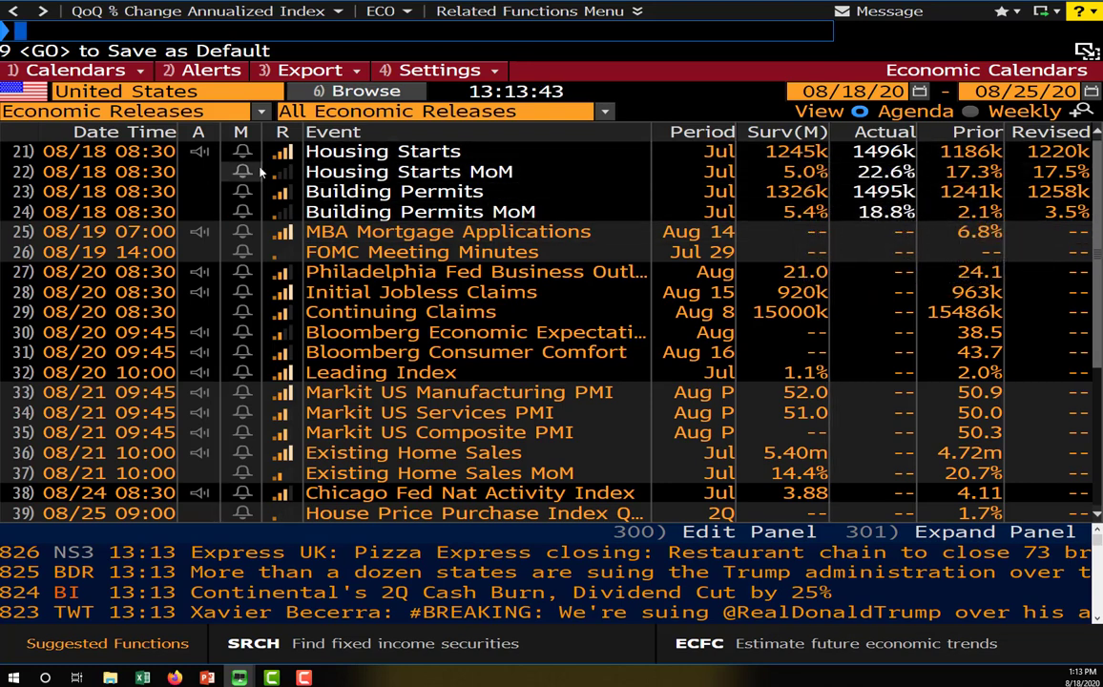
Show the Government and Economic Events calendars in turn, and return the calendar type to Economic Releases.
click(261, 111)
click(205, 187)
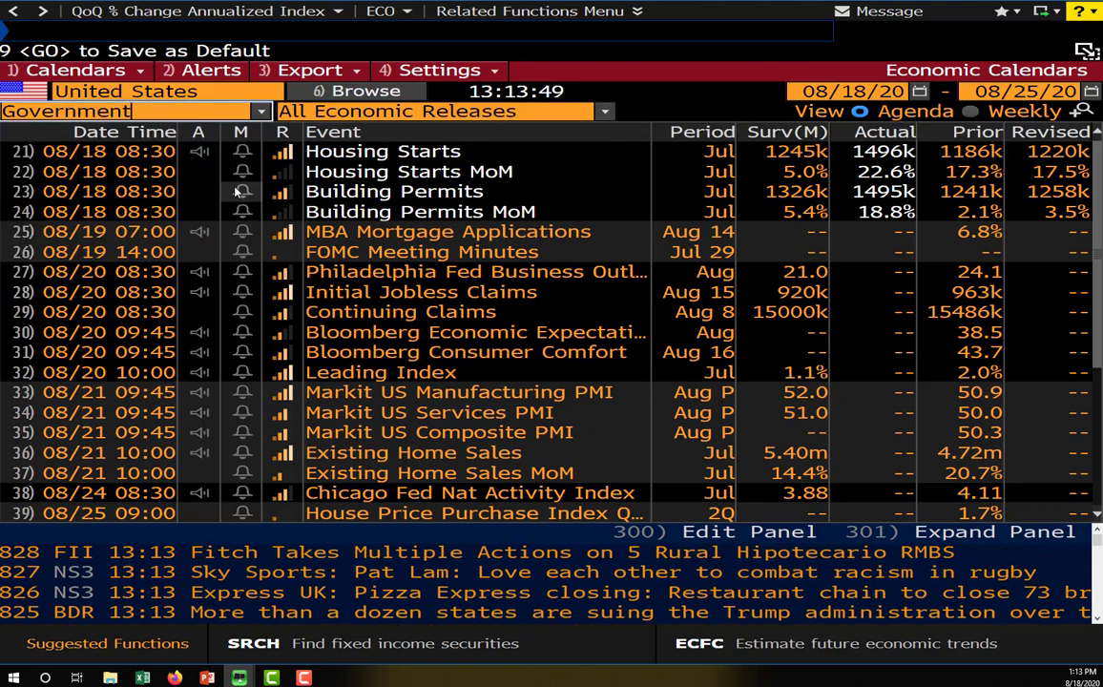
click(183, 107)
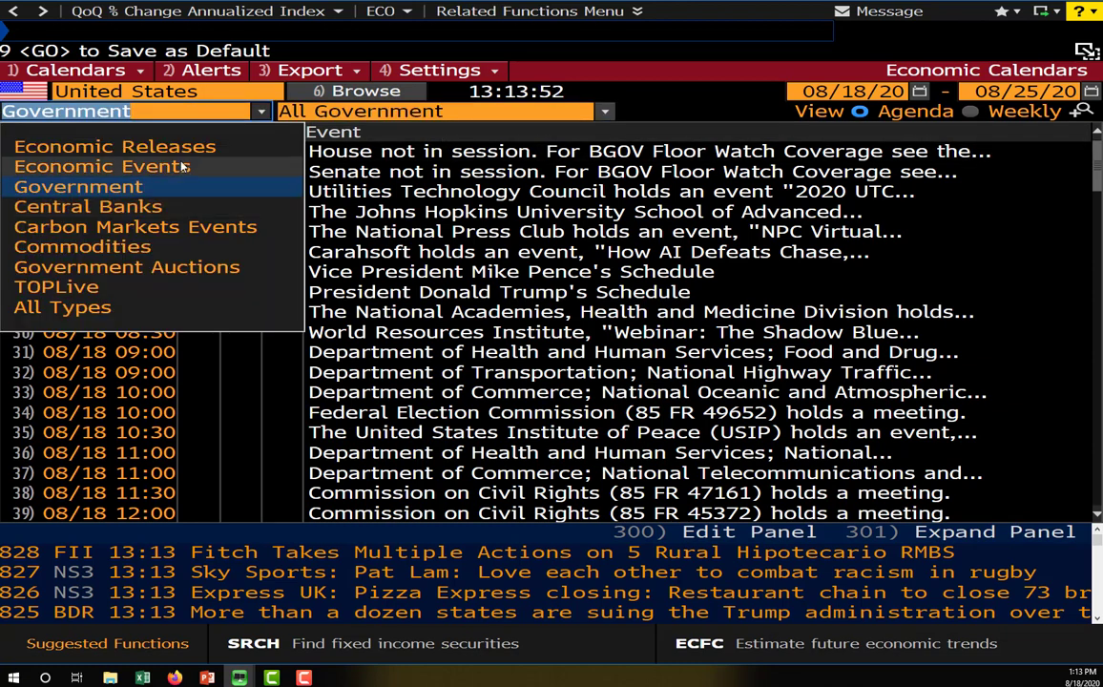
click(181, 169)
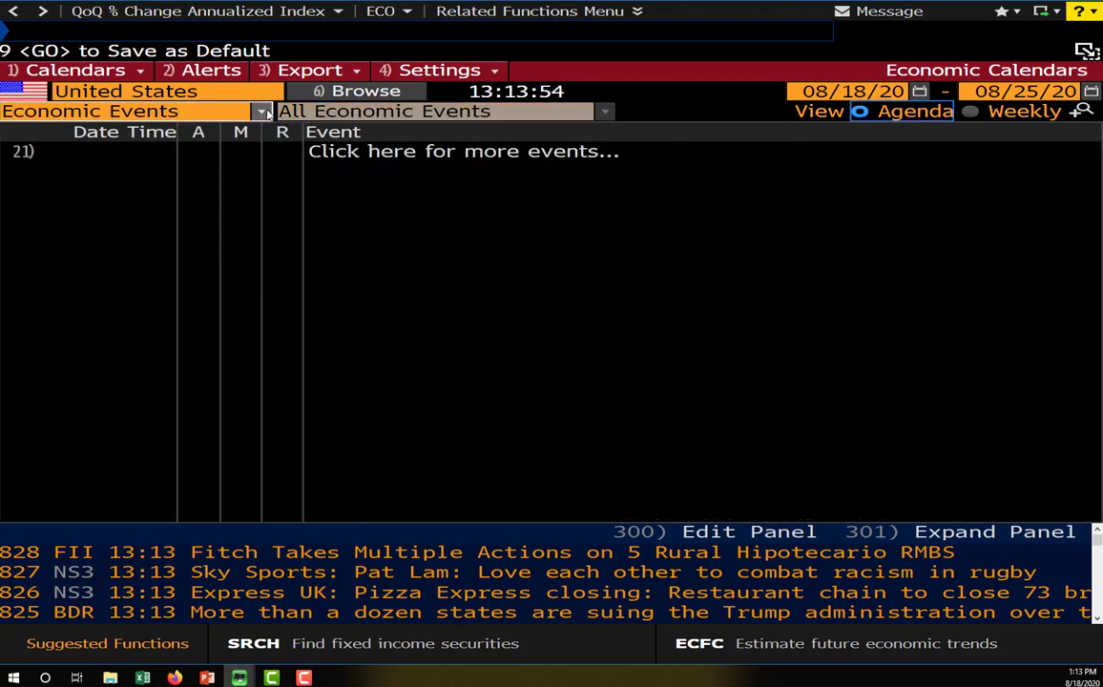
click(210, 111)
click(191, 147)
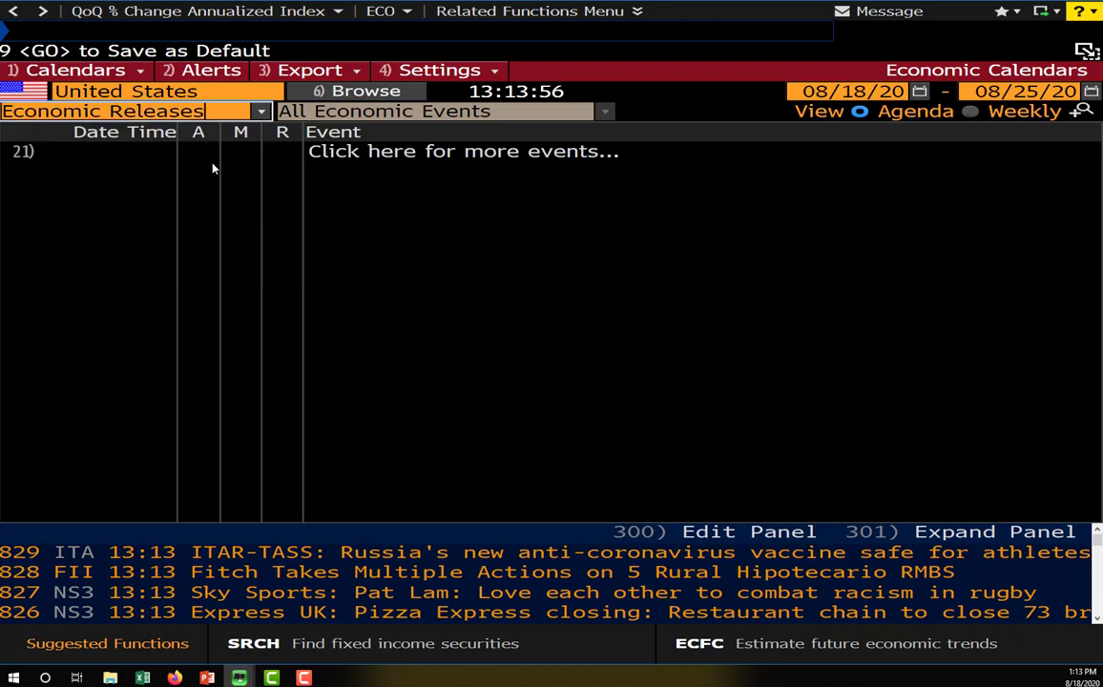
Review the available economic release categories and the calendar's export options without choosing any.
click(603, 112)
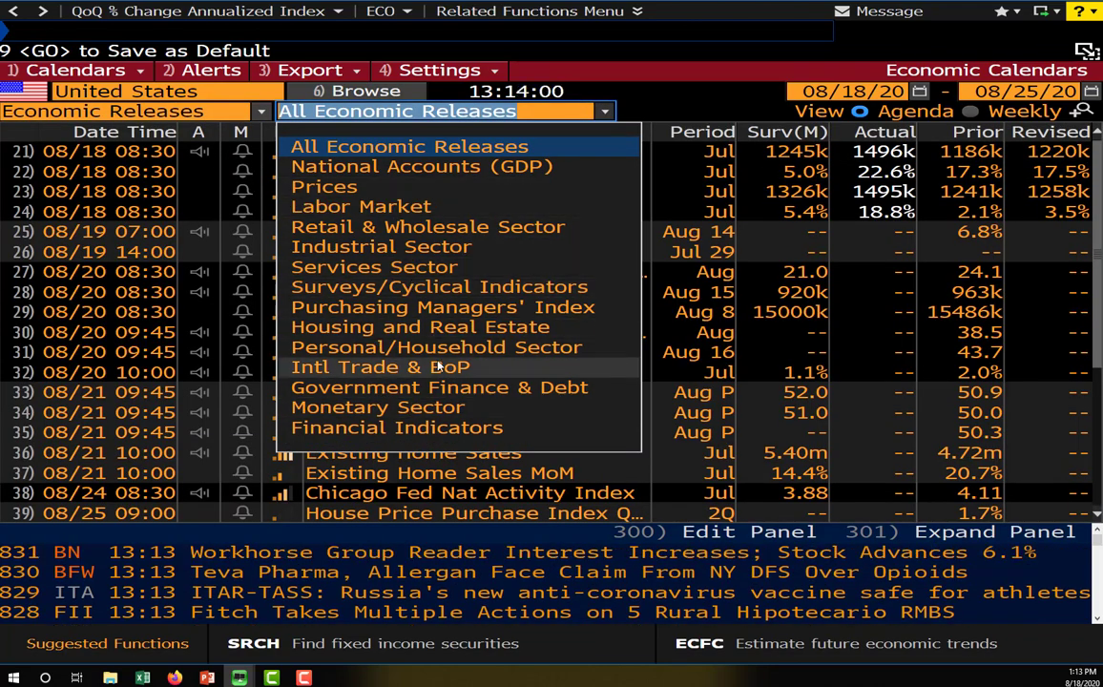
click(639, 114)
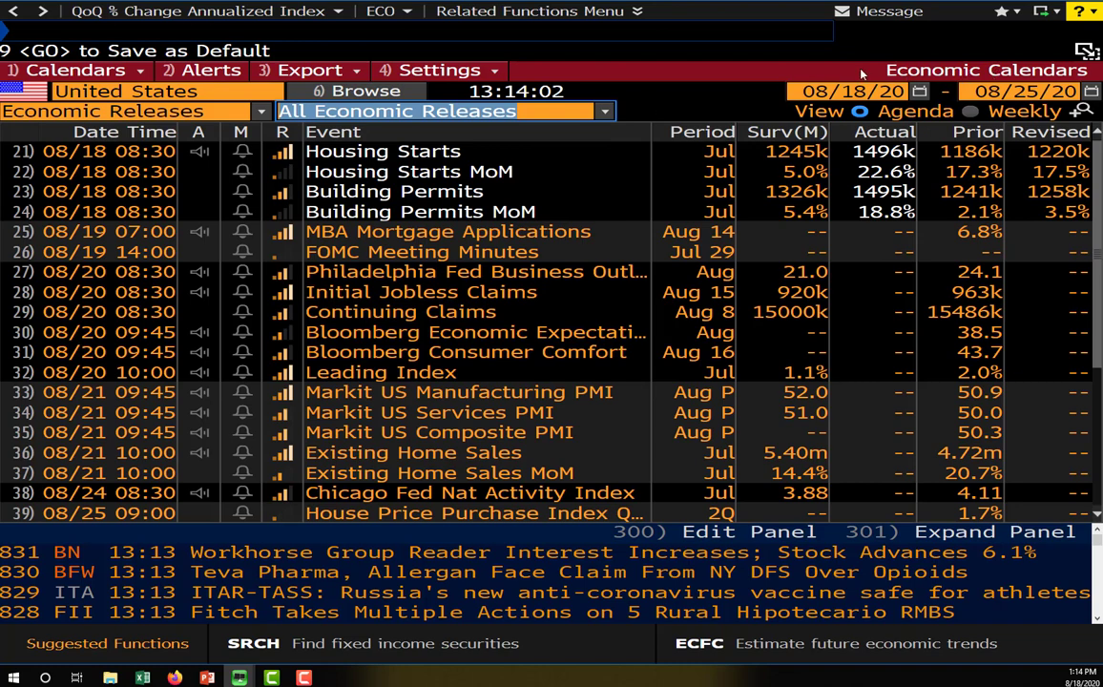
click(321, 70)
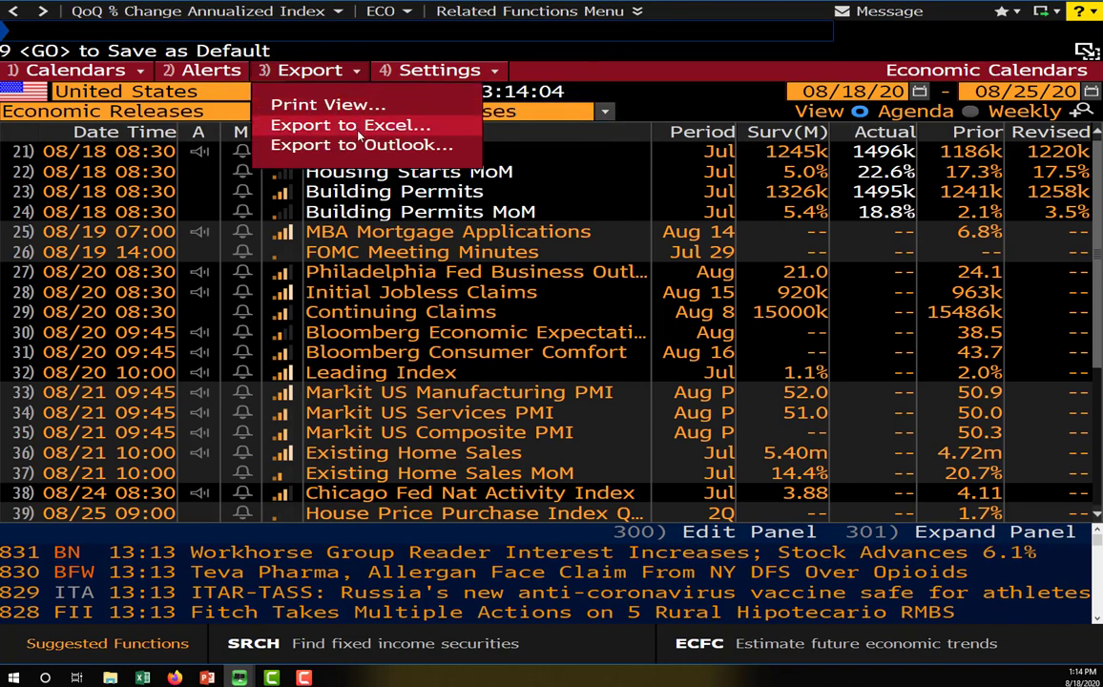
click(652, 91)
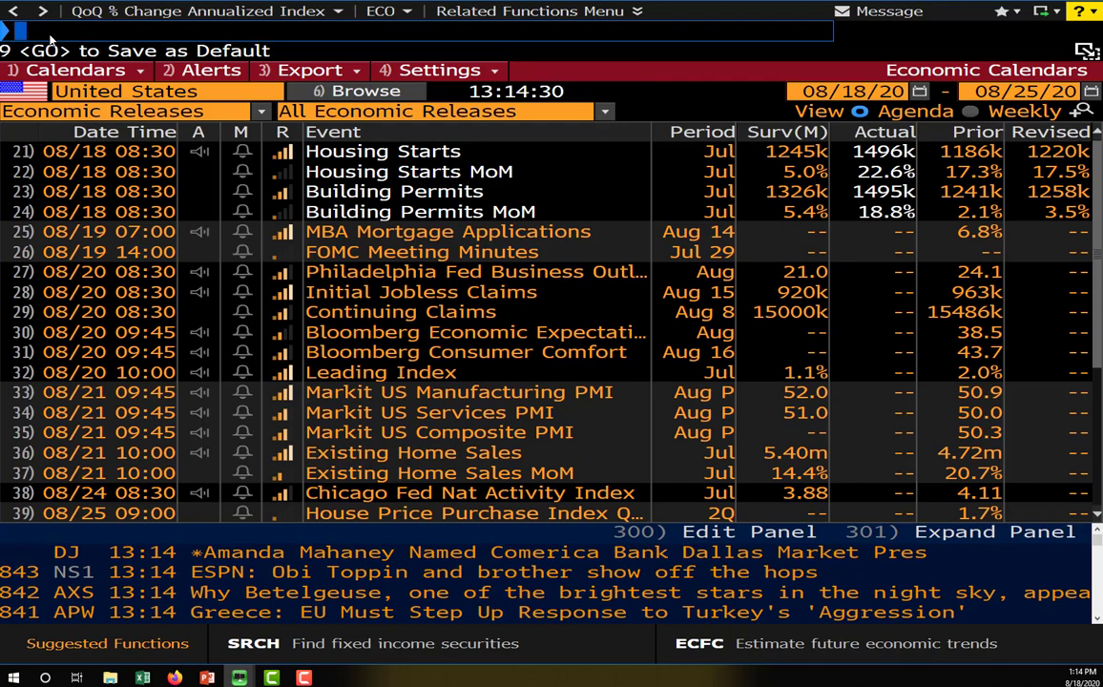
Open the World Economic Statistics function (ECST) and look through its list of indicator categories.
text(ECST)
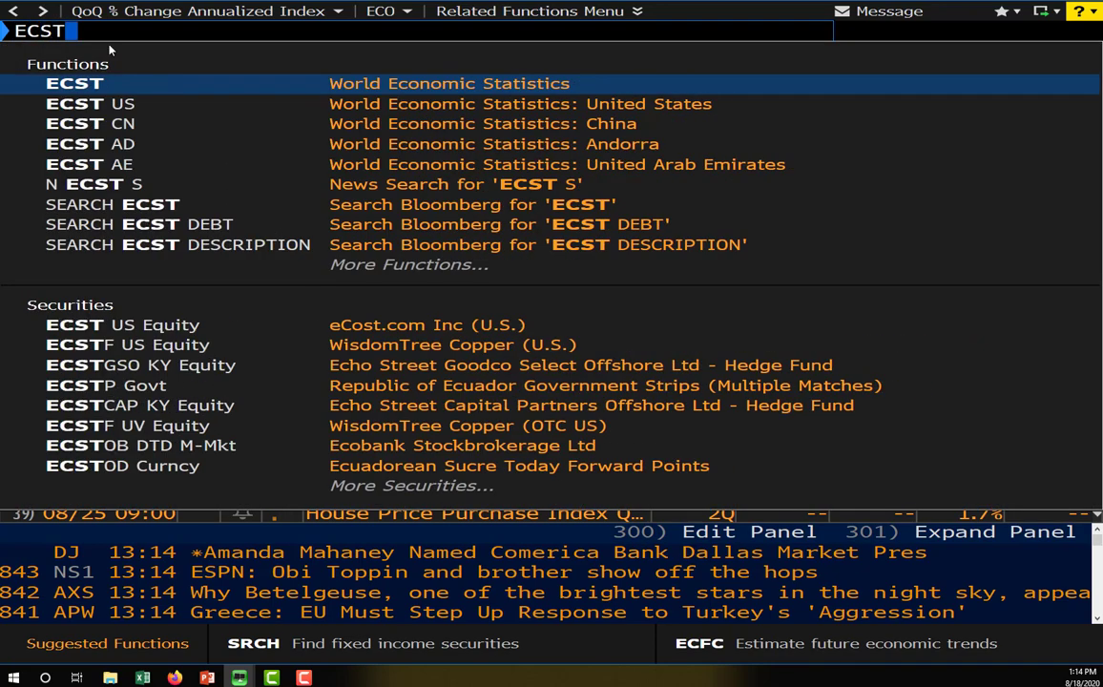
click(527, 86)
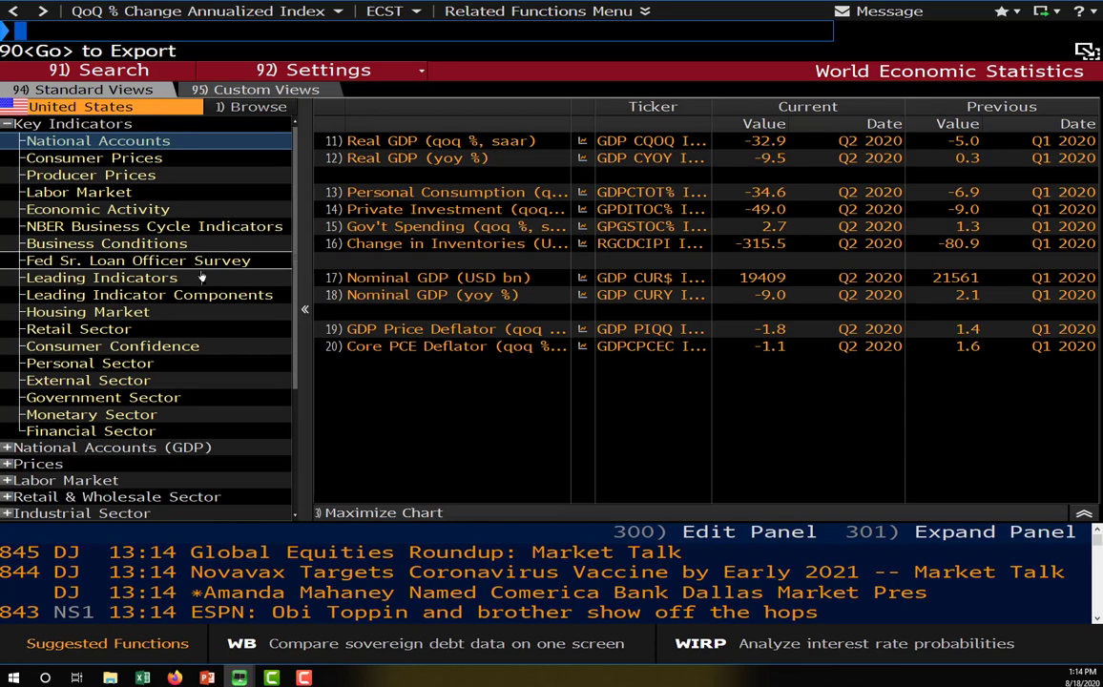
scroll(204, 274, down, 3)
scroll(204, 274, up, 3)
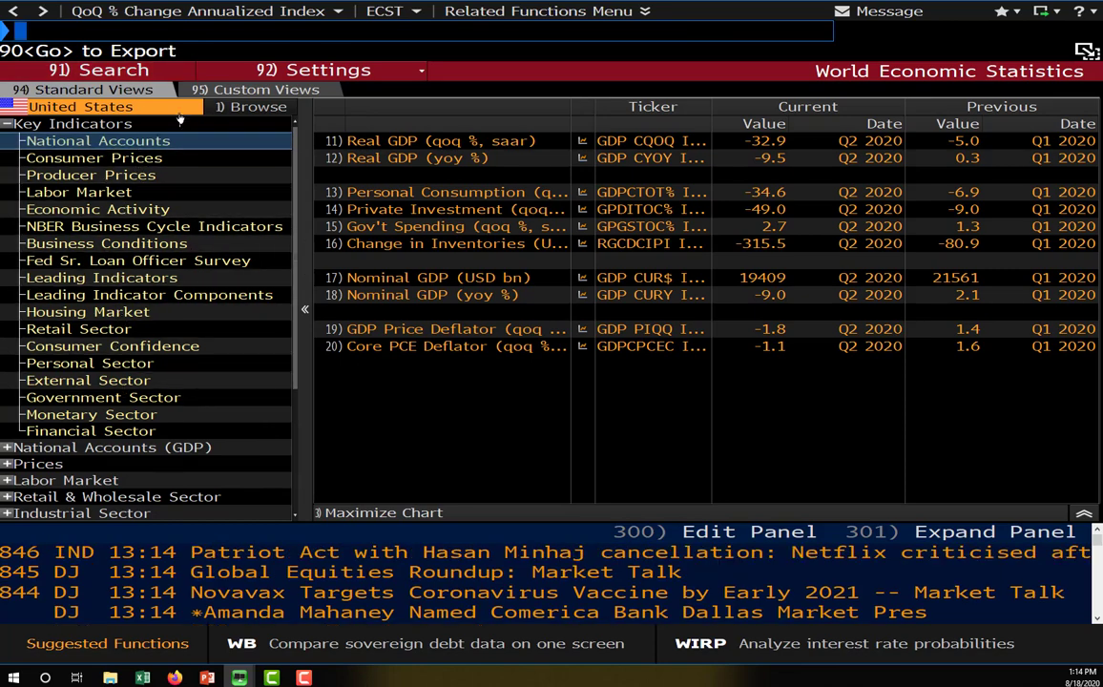
scroll(95, 126, down, 3)
scroll(114, 119, up, 3)
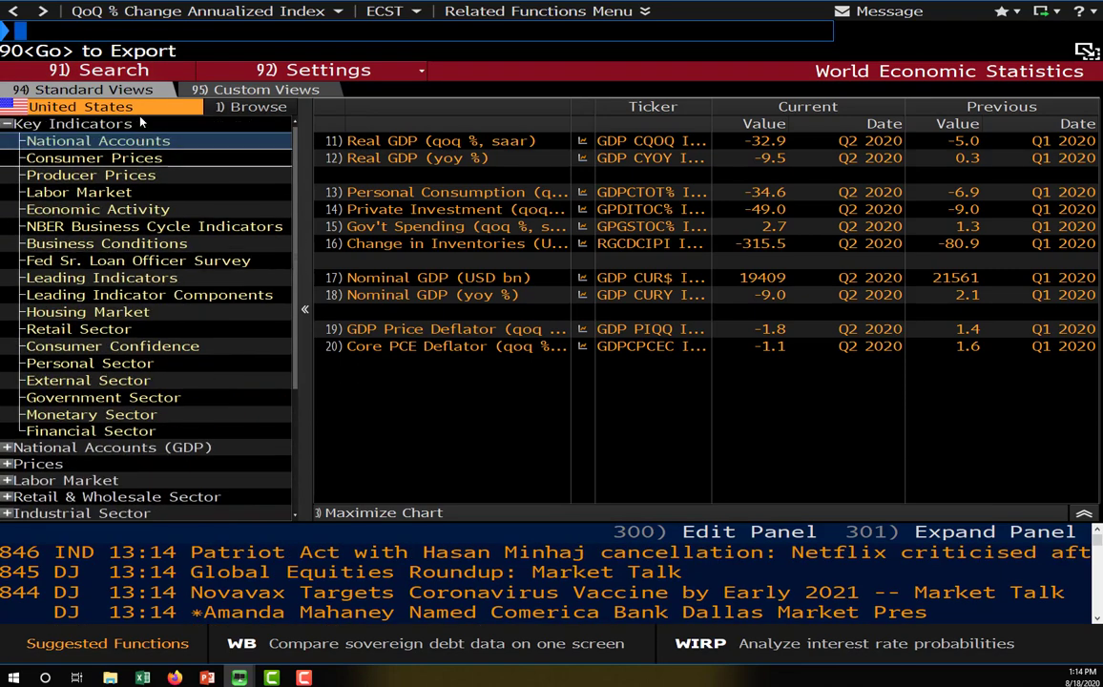
Change the country of the statistics to Japan, picked from the Asia Pacific region.
click(140, 111)
click(196, 105)
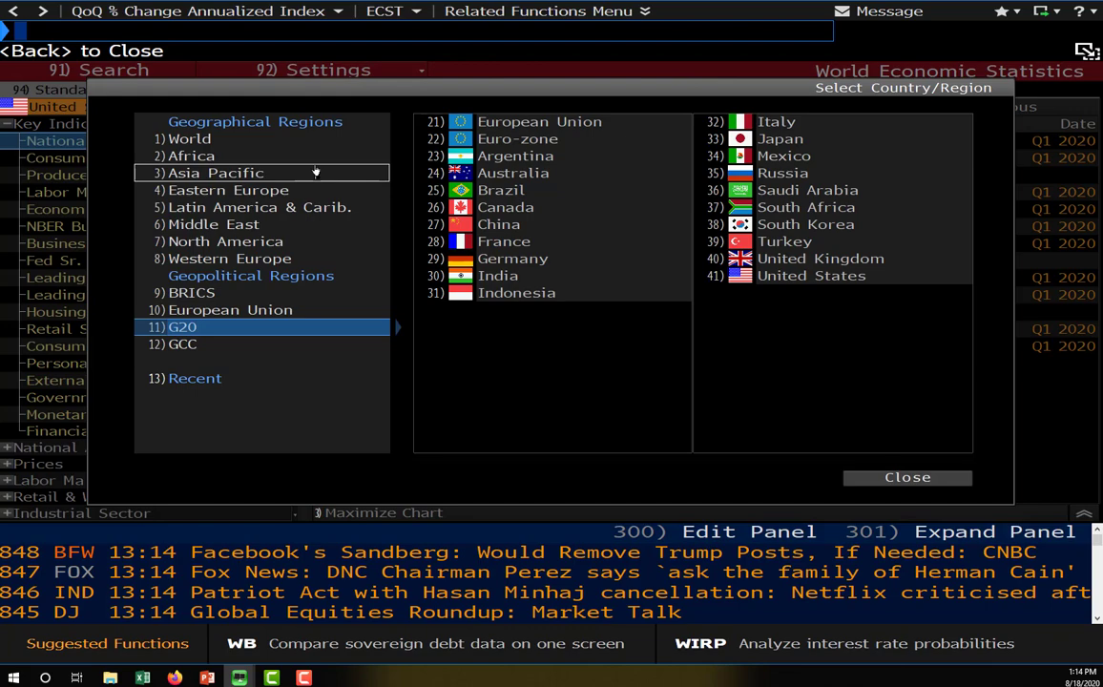
click(240, 175)
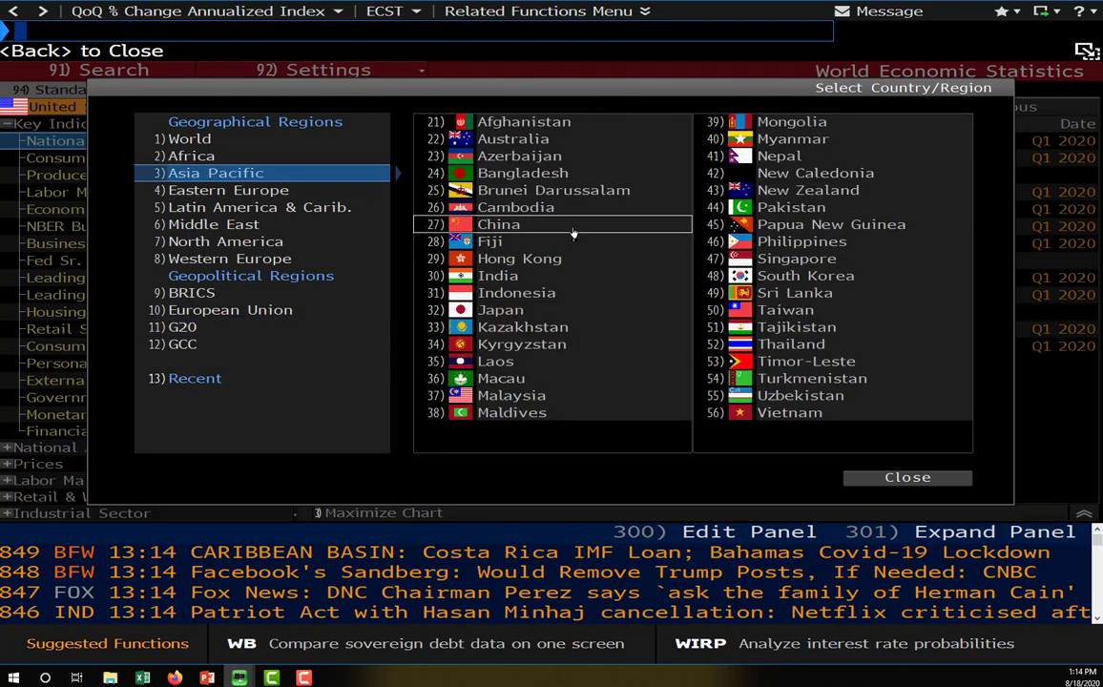
click(603, 311)
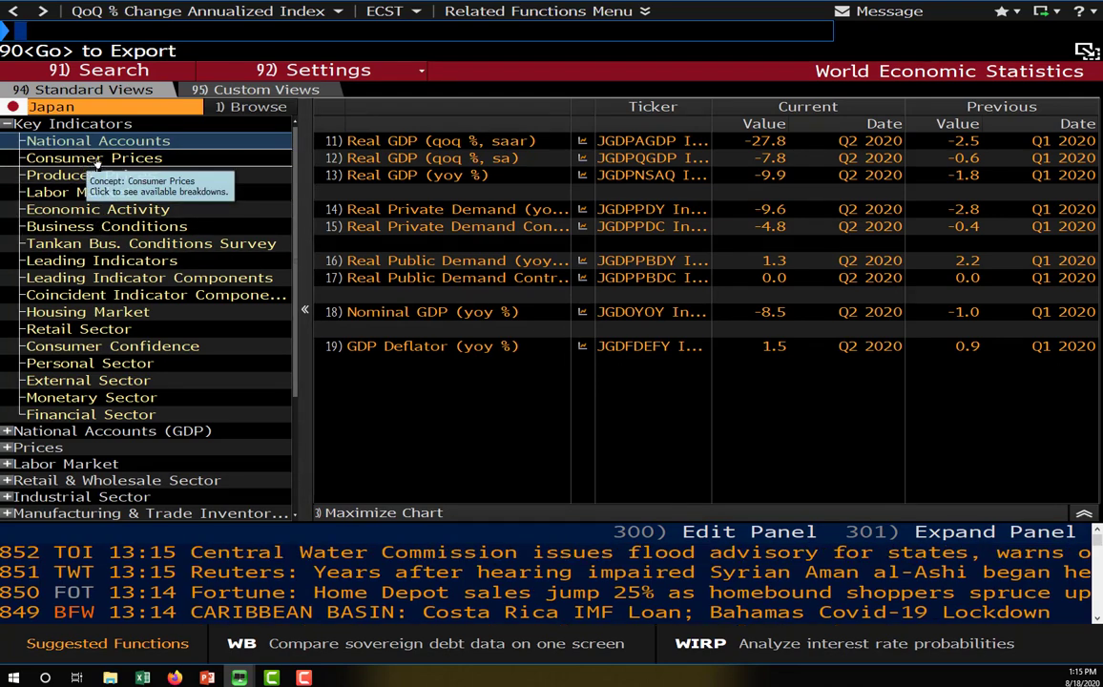
Display Japan's Consumer Prices, its Leading Indicators, and Real GDP by Expenditure under National Accounts (GDP).
click(96, 163)
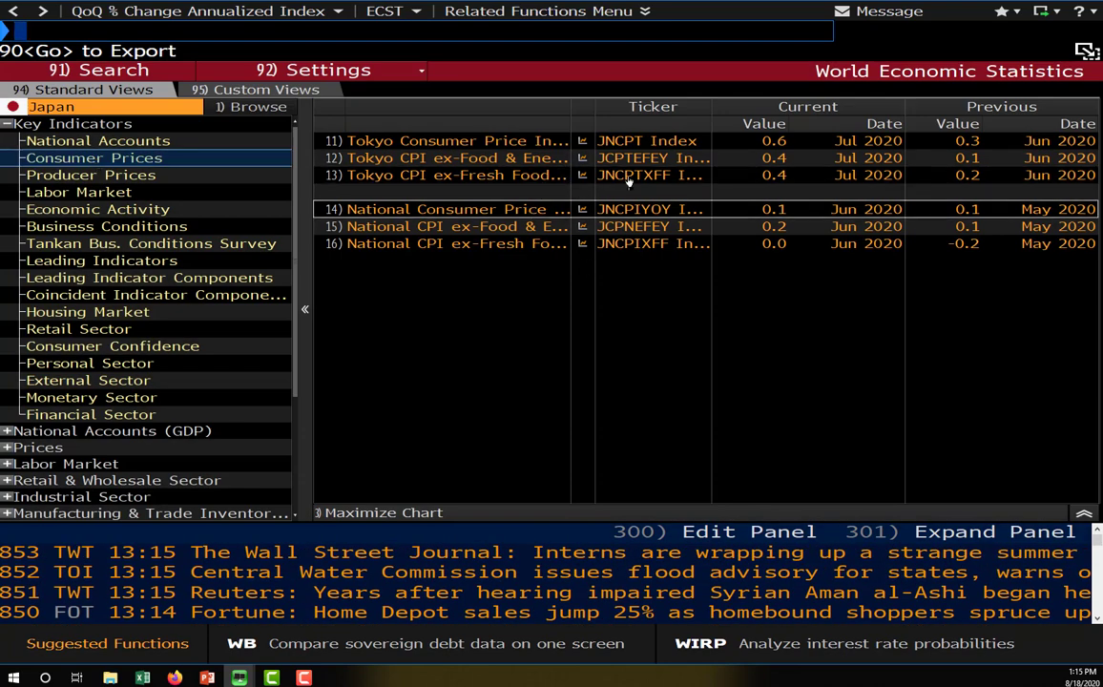
click(143, 260)
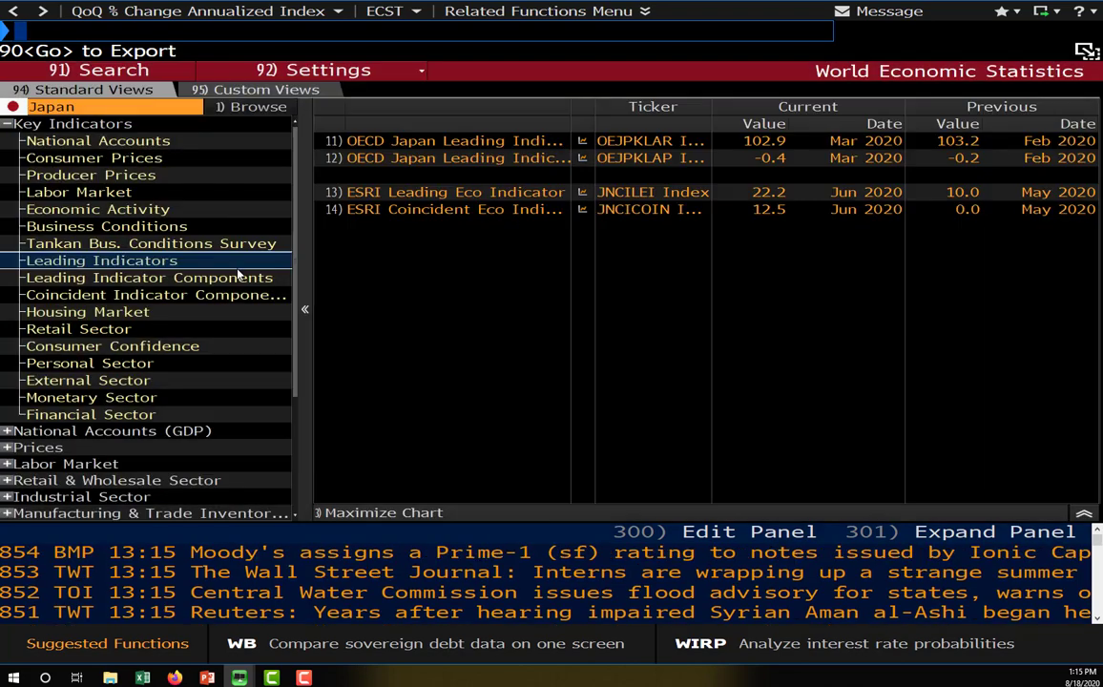
click(7, 431)
click(86, 448)
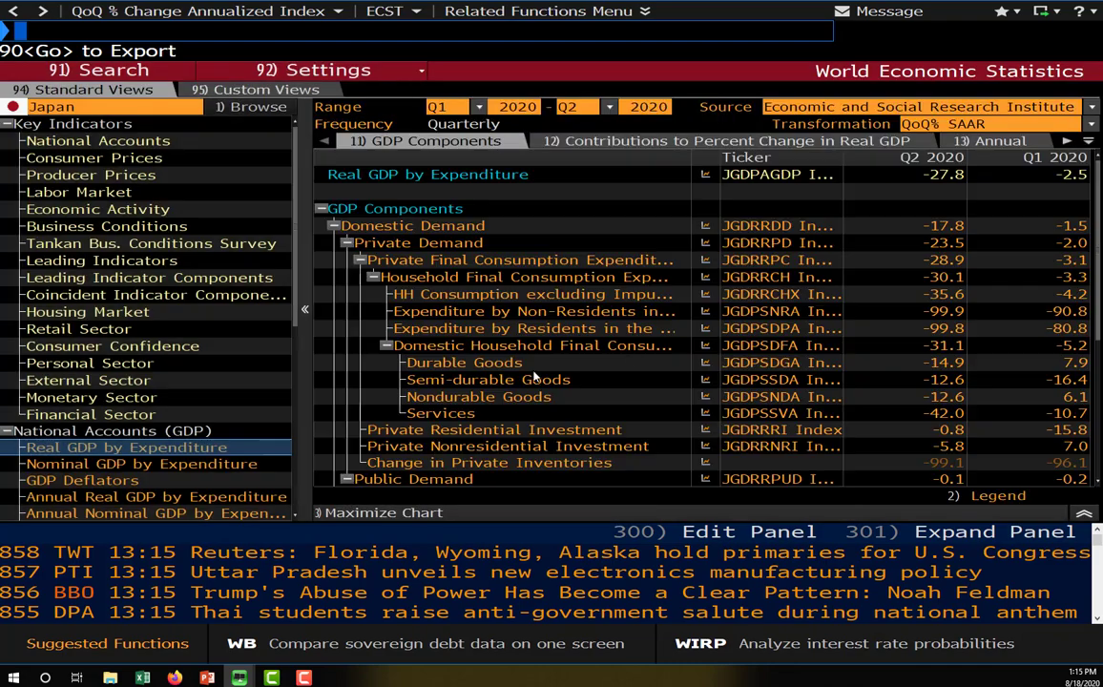
Set Japan's Real GDP by Expenditure source to Organisation for Economic Co-operation and Development and its transformation to YoY%.
scroll(679, 307, down, 5)
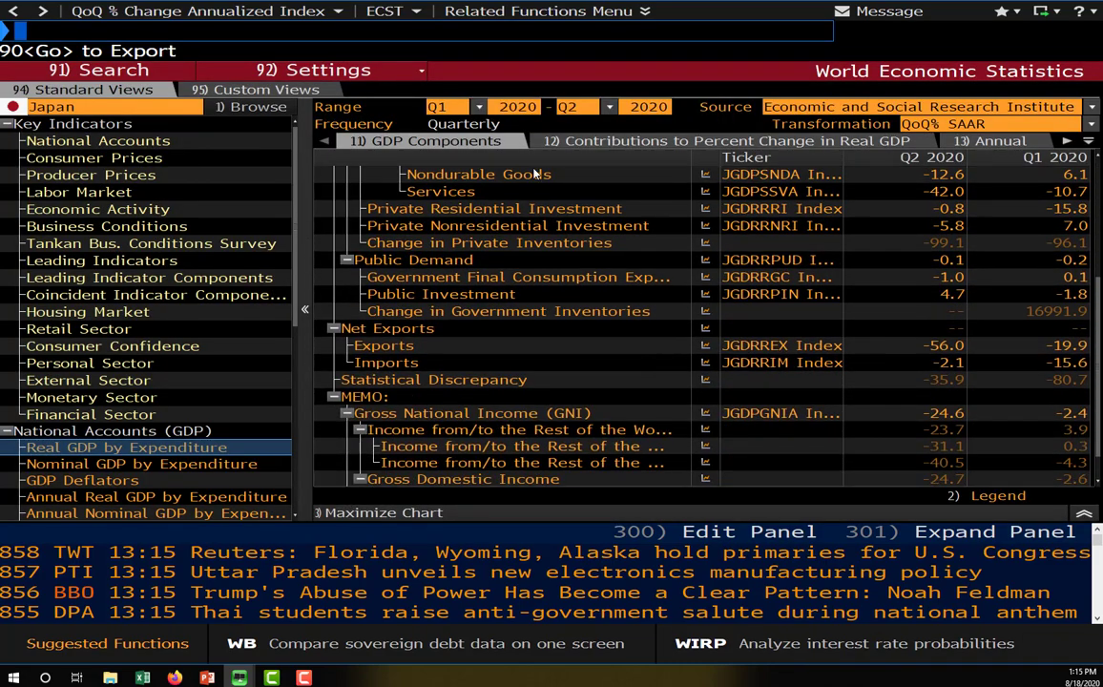
click(517, 106)
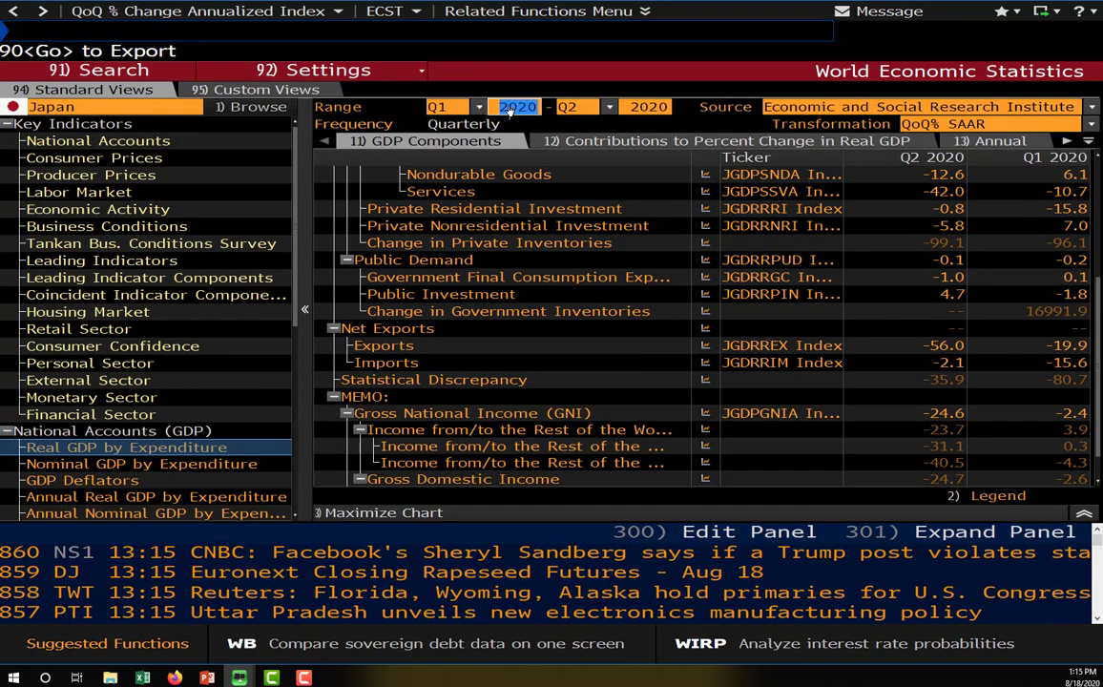
click(710, 109)
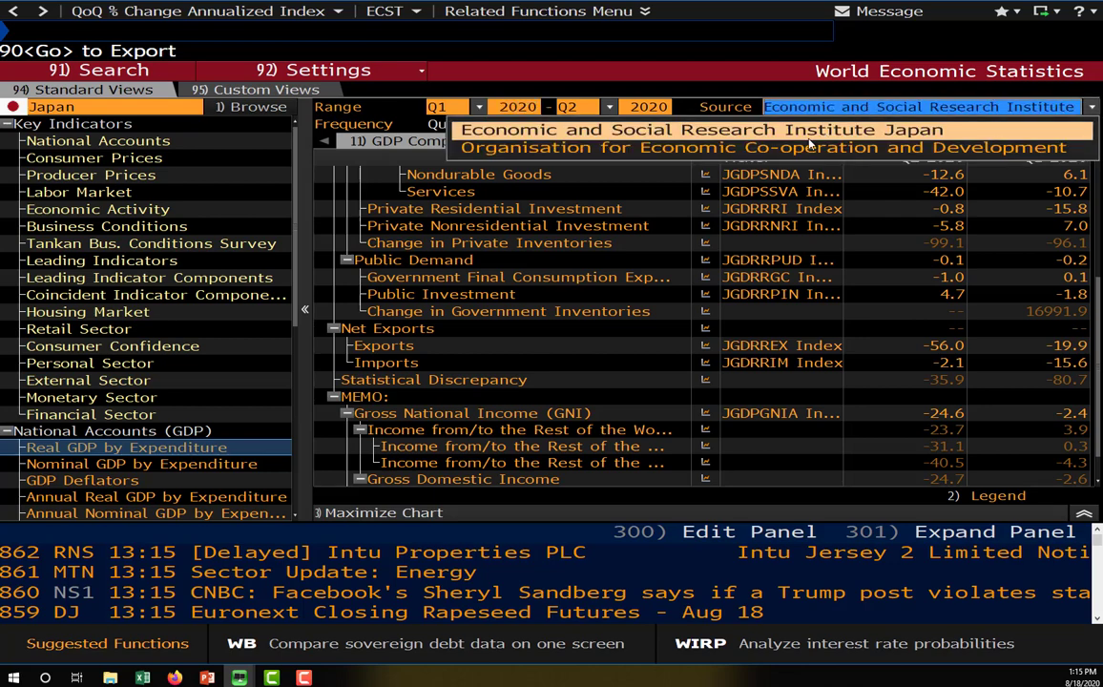
click(720, 147)
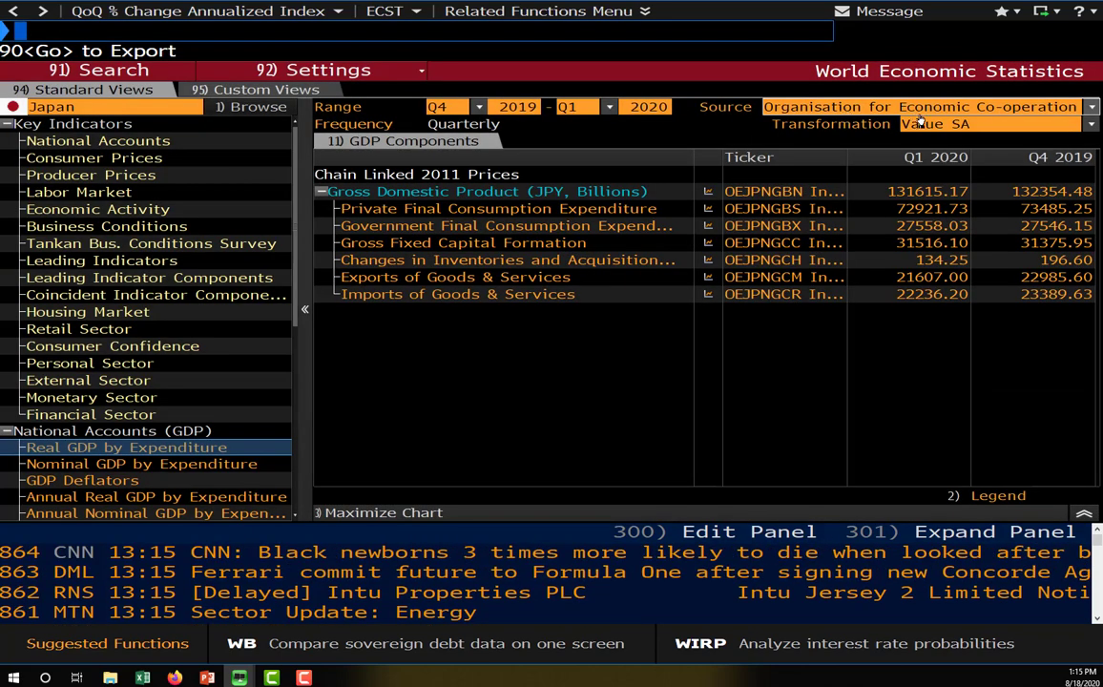
click(915, 123)
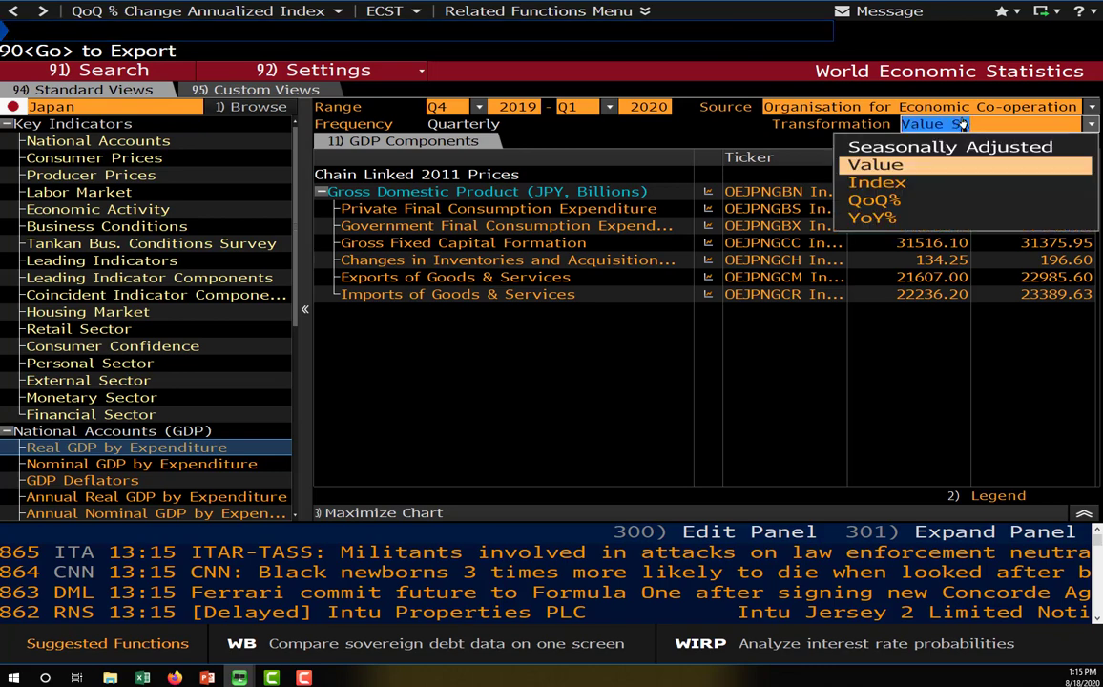
click(872, 217)
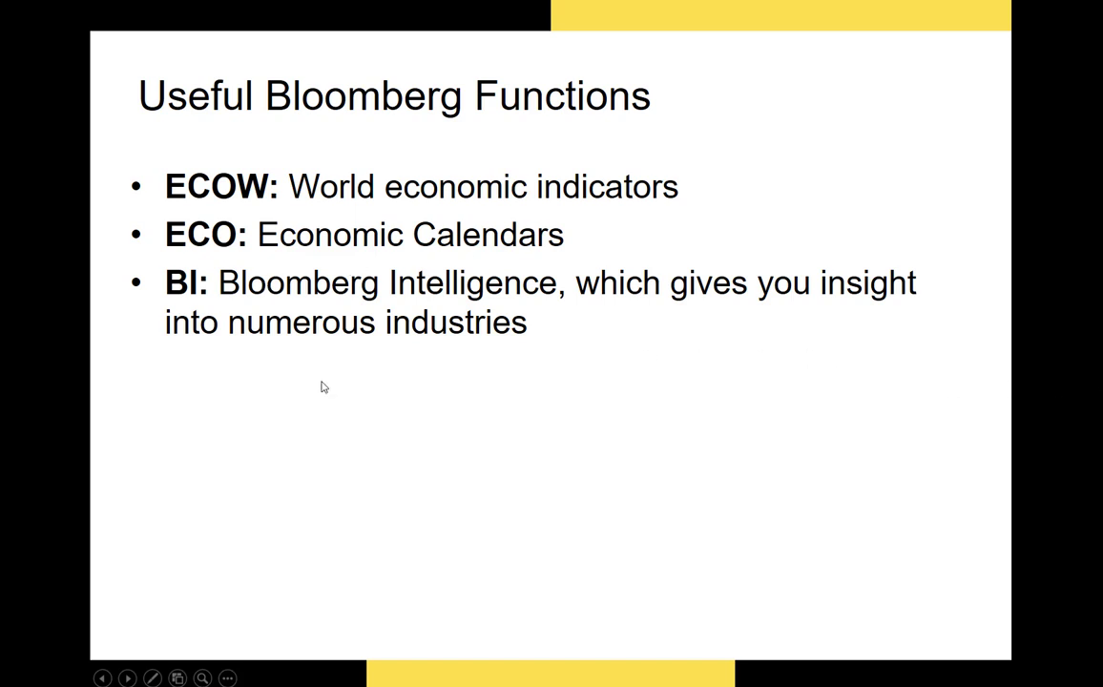
Switch from the slides back to the Bloomberg Terminal and open the Bloomberg Intelligence function (BI).
key(alt+Tab)
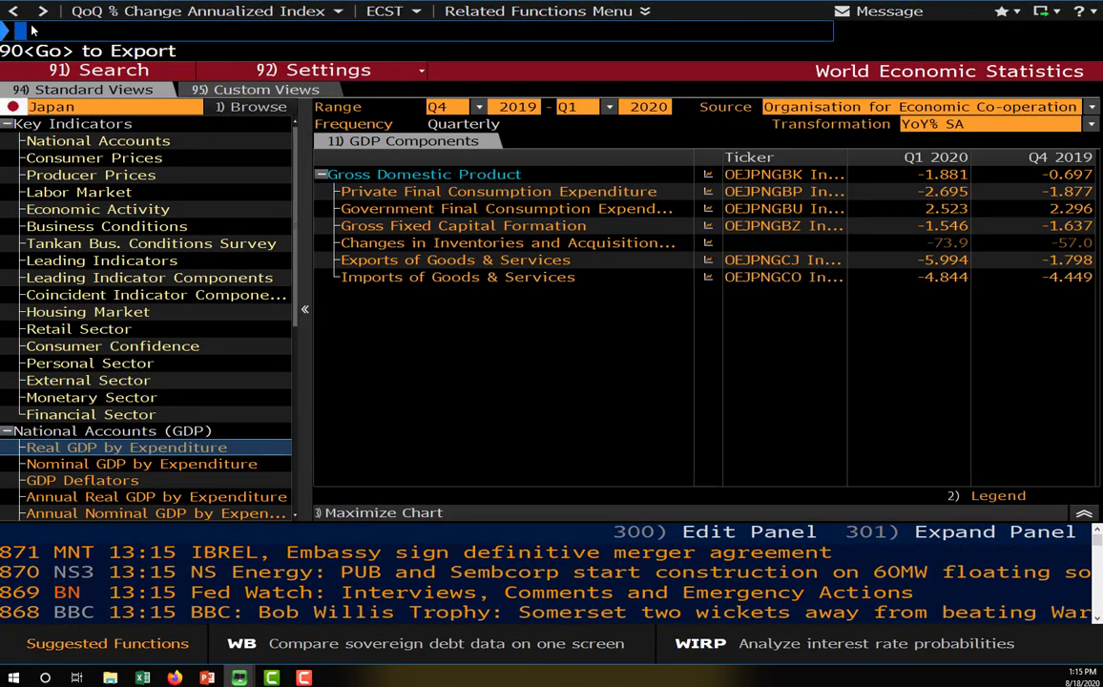
text(BI)
click(318, 84)
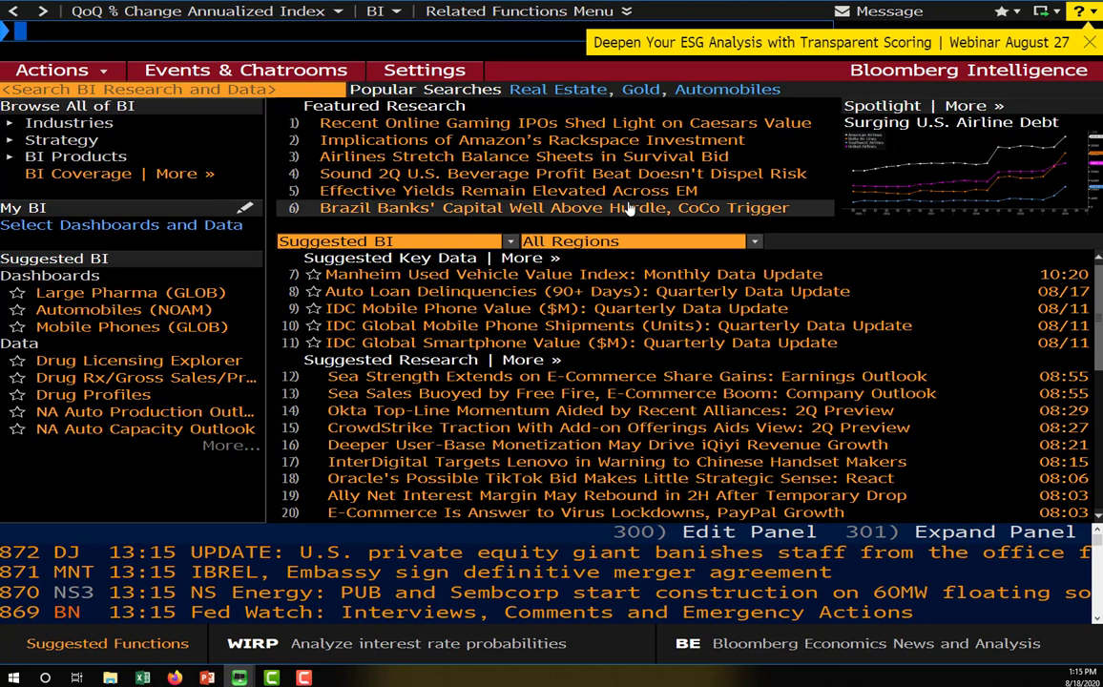
click(271, 89)
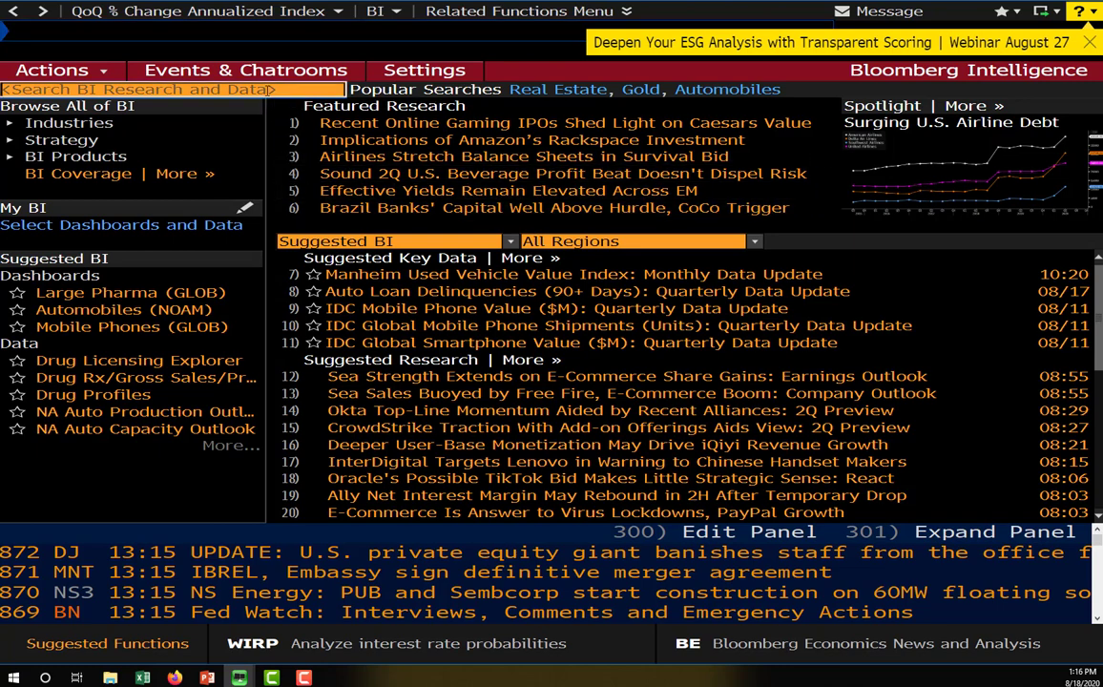
Browse the BI industries to Utilities and open the Electric Utilities dashboard.
click(76, 123)
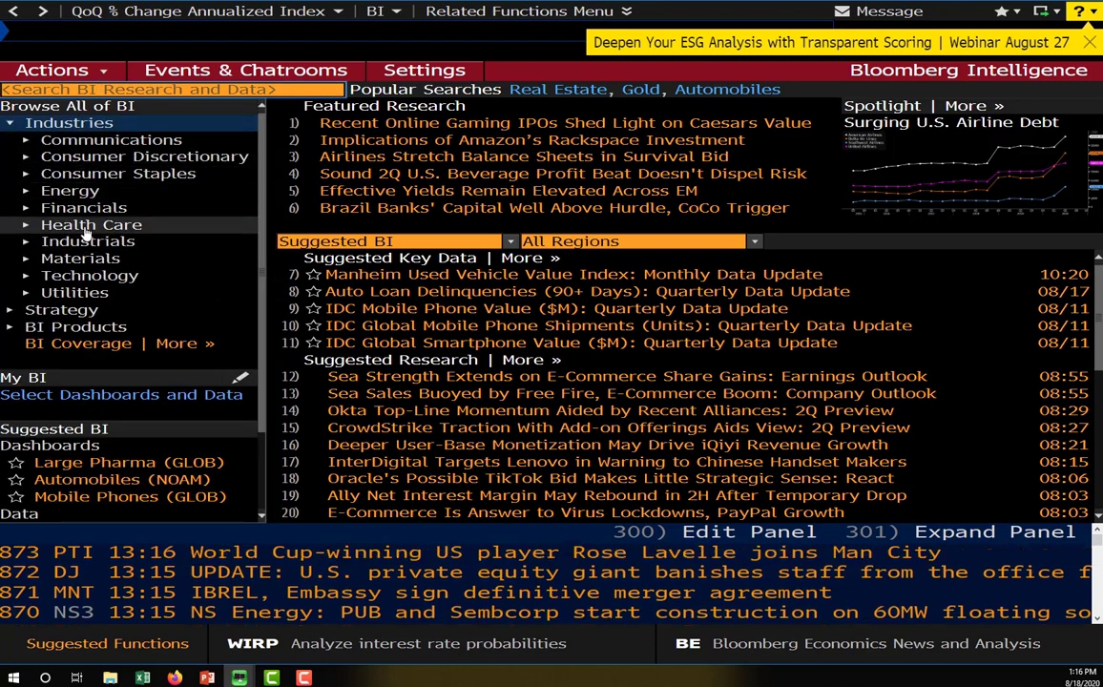
click(108, 292)
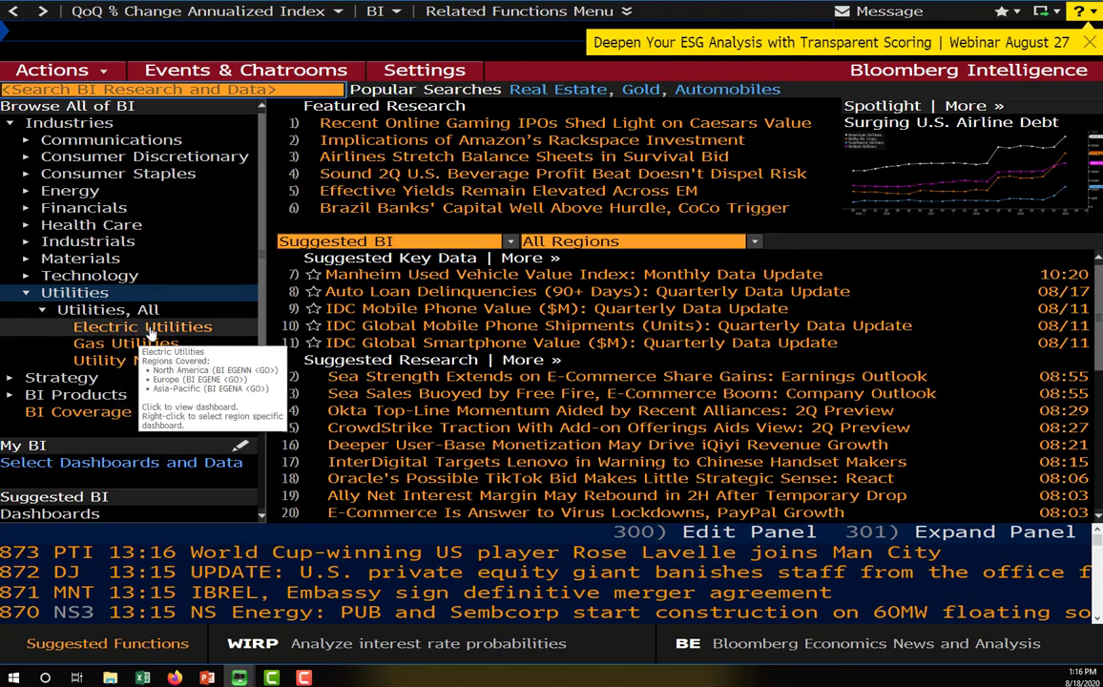
click(134, 327)
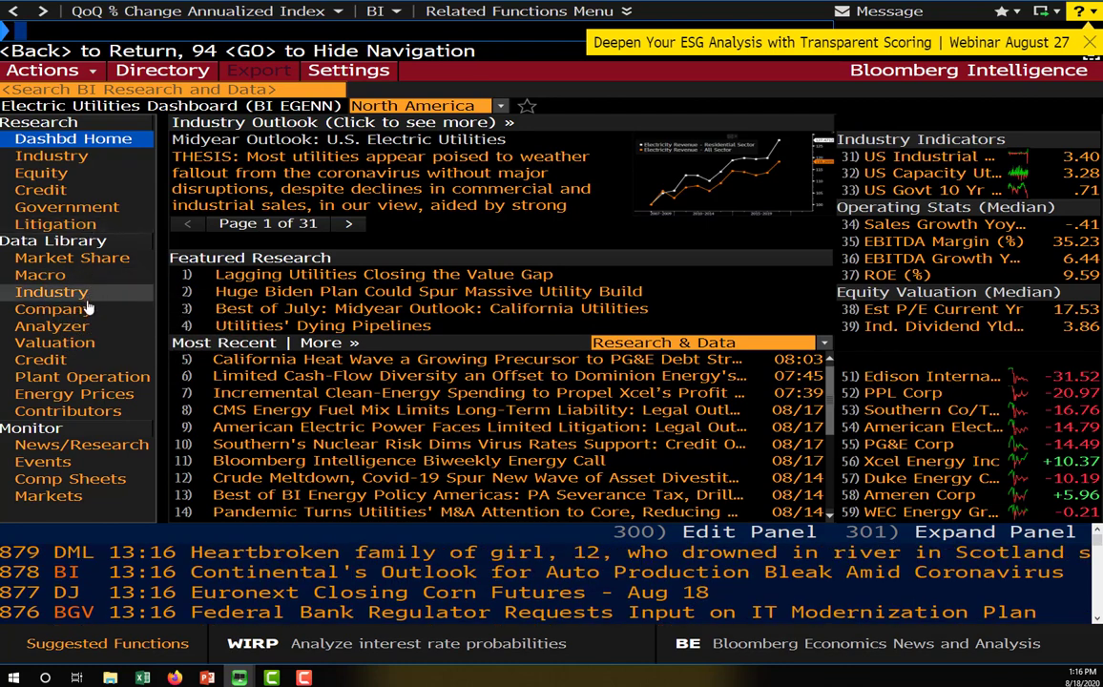
View the Industry, Government and Litigation research pages of the Electric Utilities dashboard.
mouse_move(978, 316)
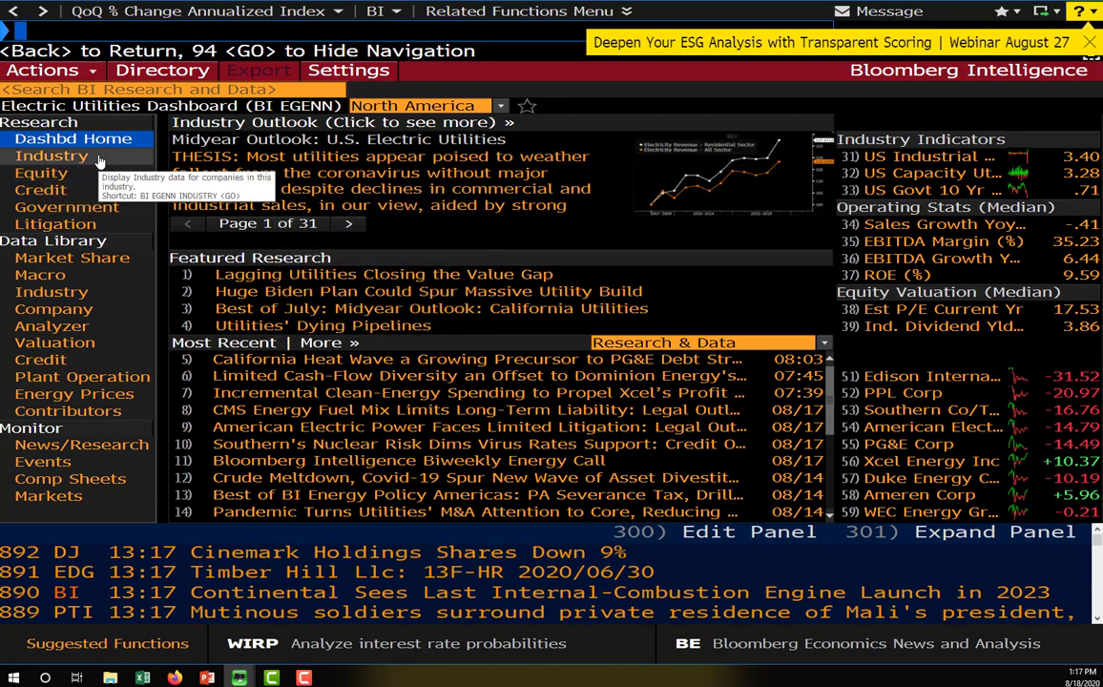
click(93, 159)
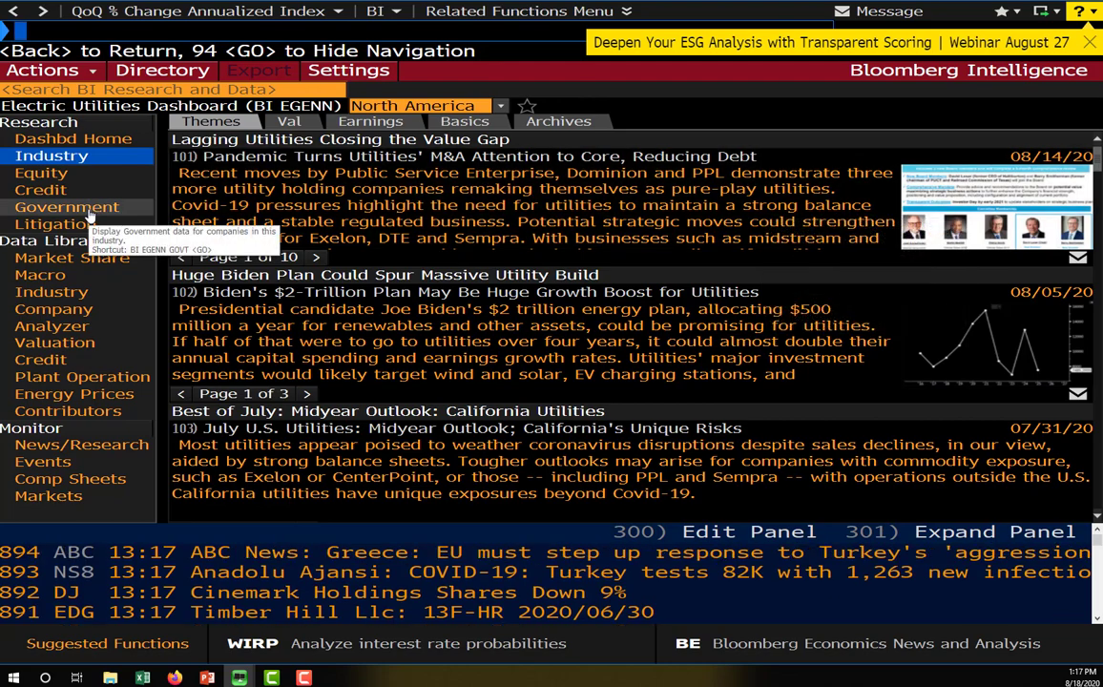
click(88, 208)
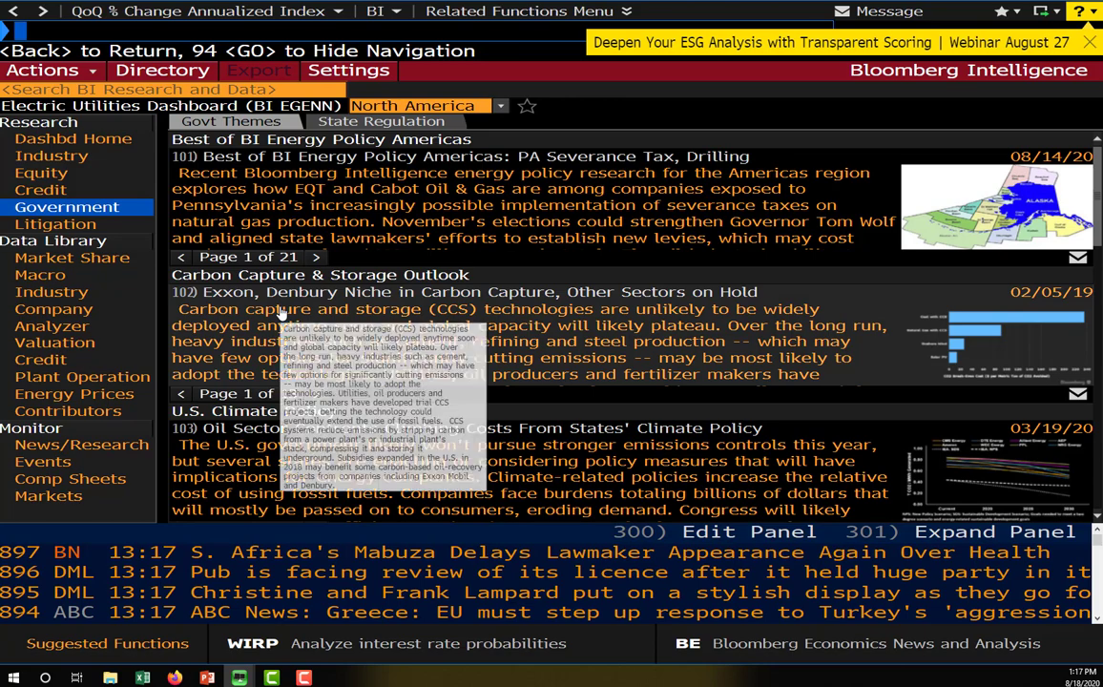
click(55, 224)
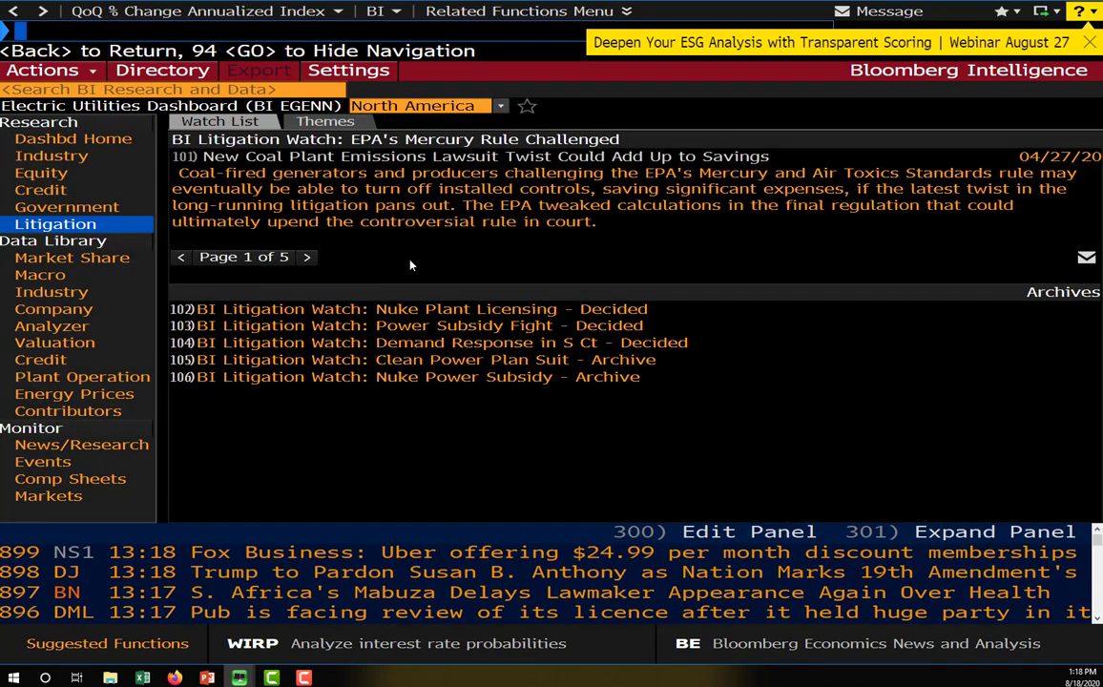
Open the Market Share data for electric utilities and display it as actual values.
click(61, 259)
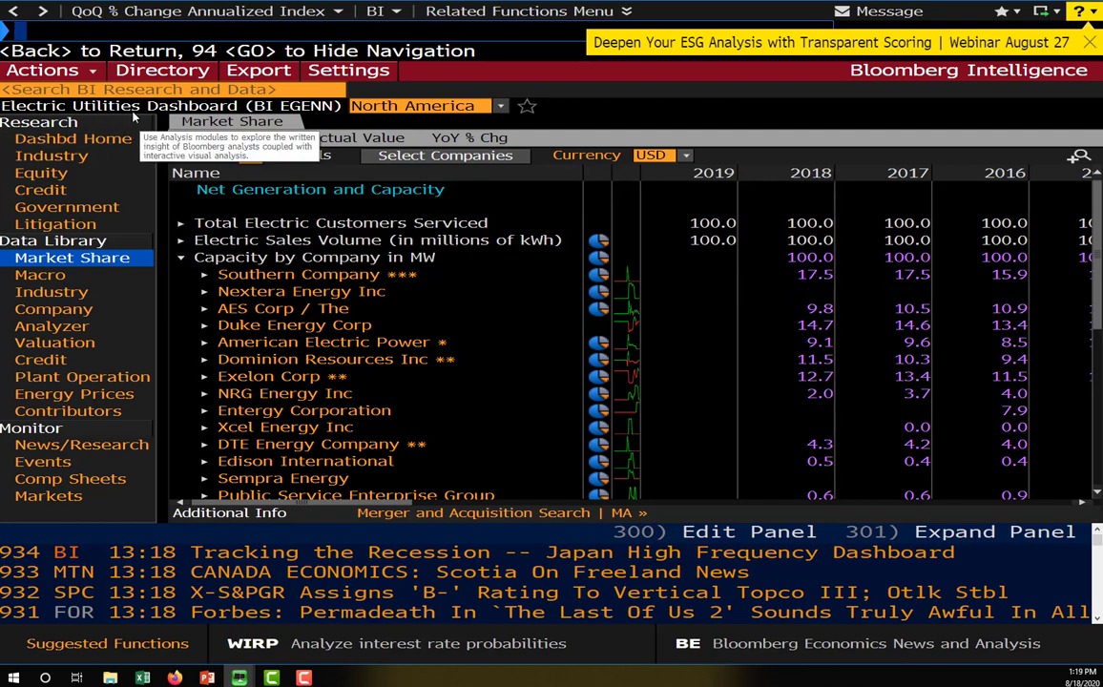
click(358, 139)
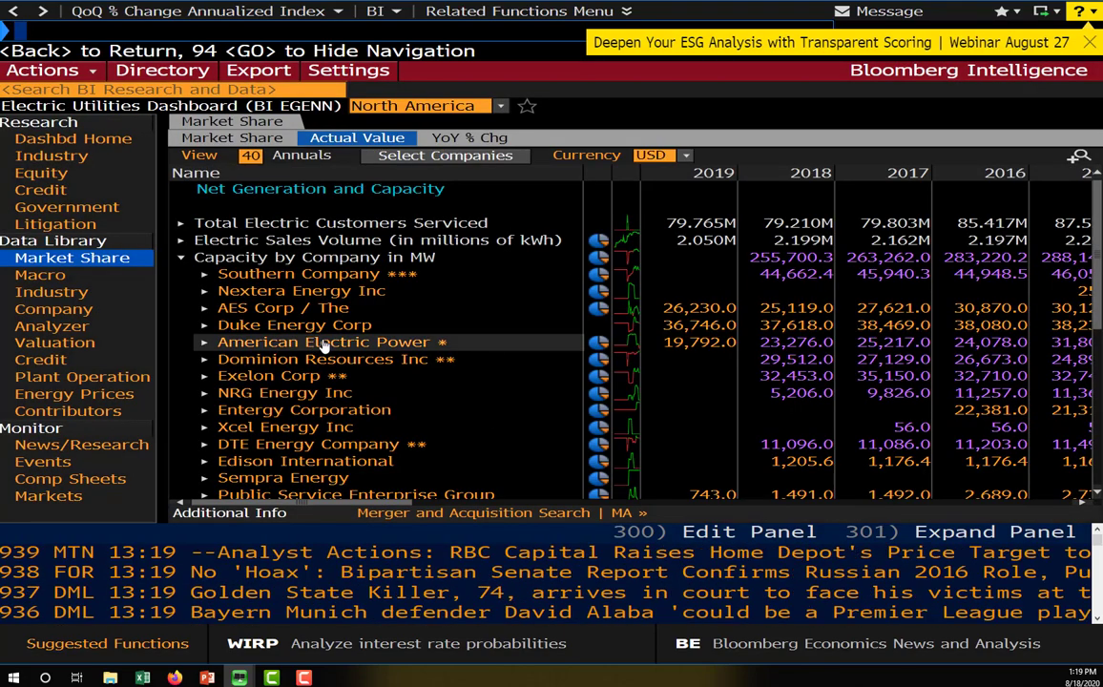
scroll(344, 346, down, 1)
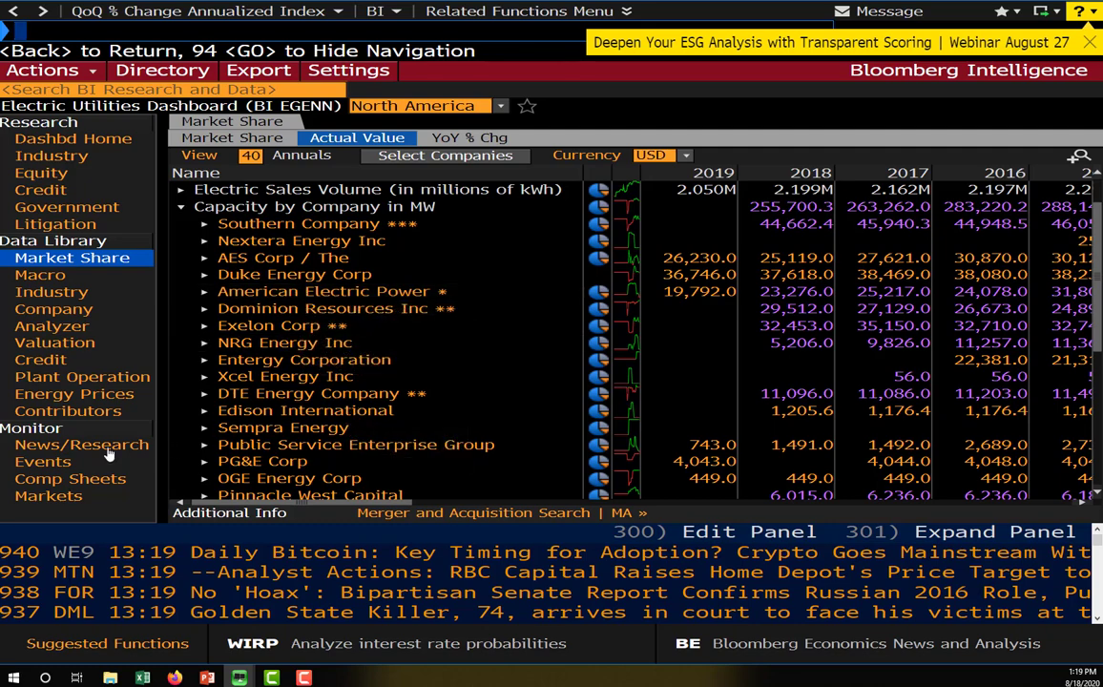
View the Plant Operation and Energy Prices data, as well as the Events monitor, for electric utilities.
click(57, 379)
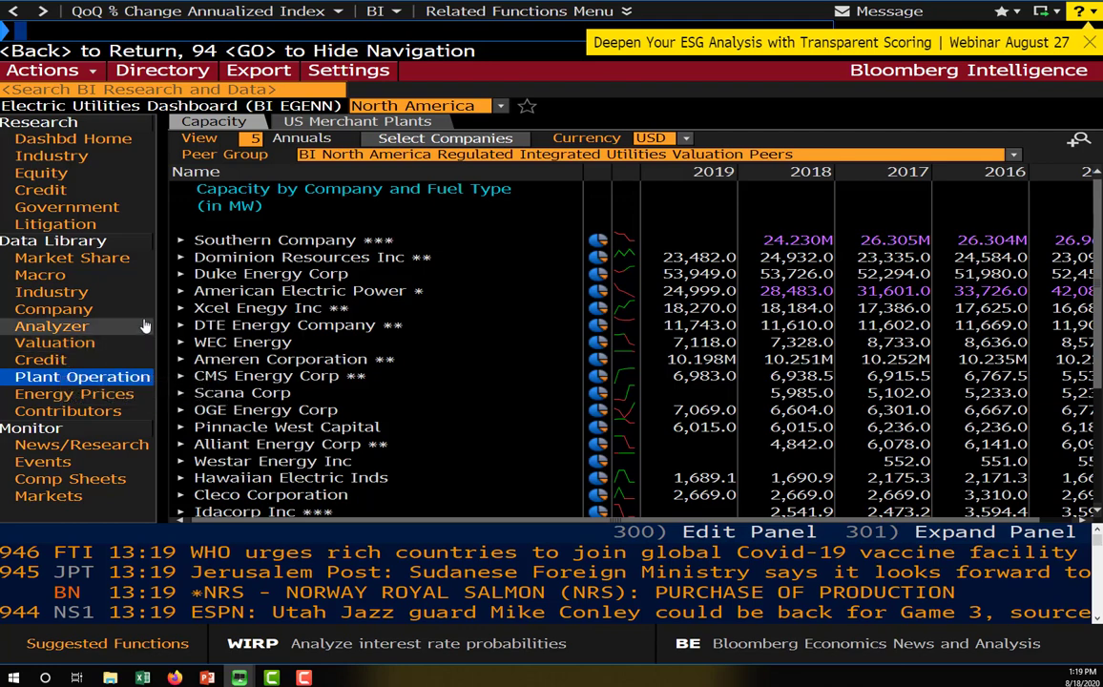
click(75, 395)
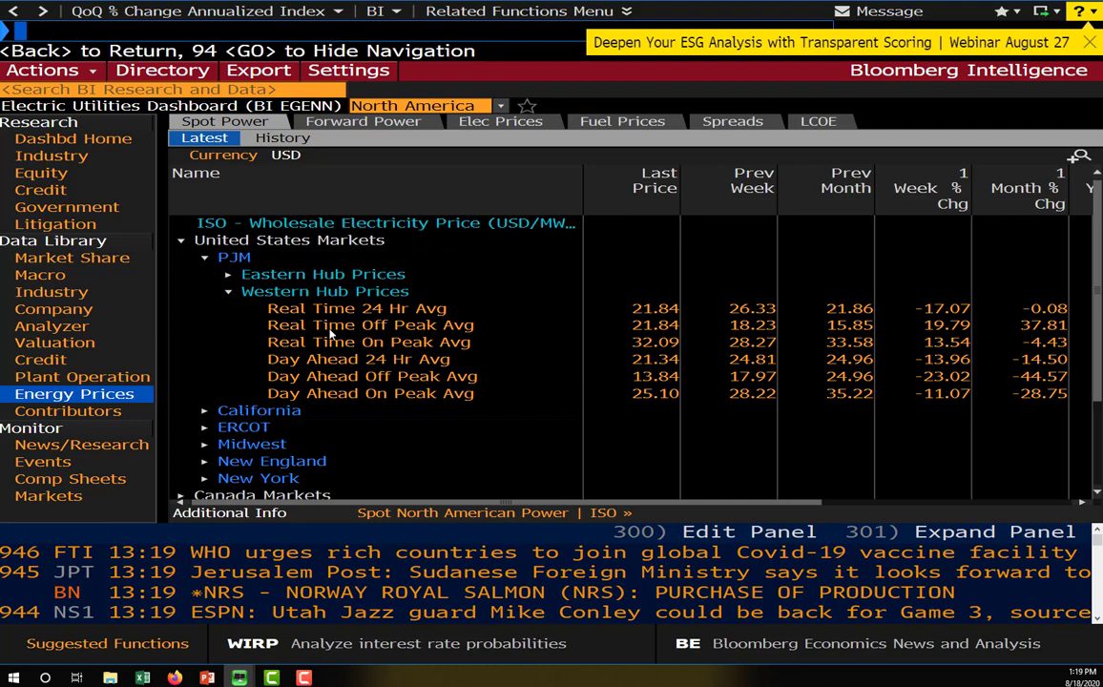
click(43, 463)
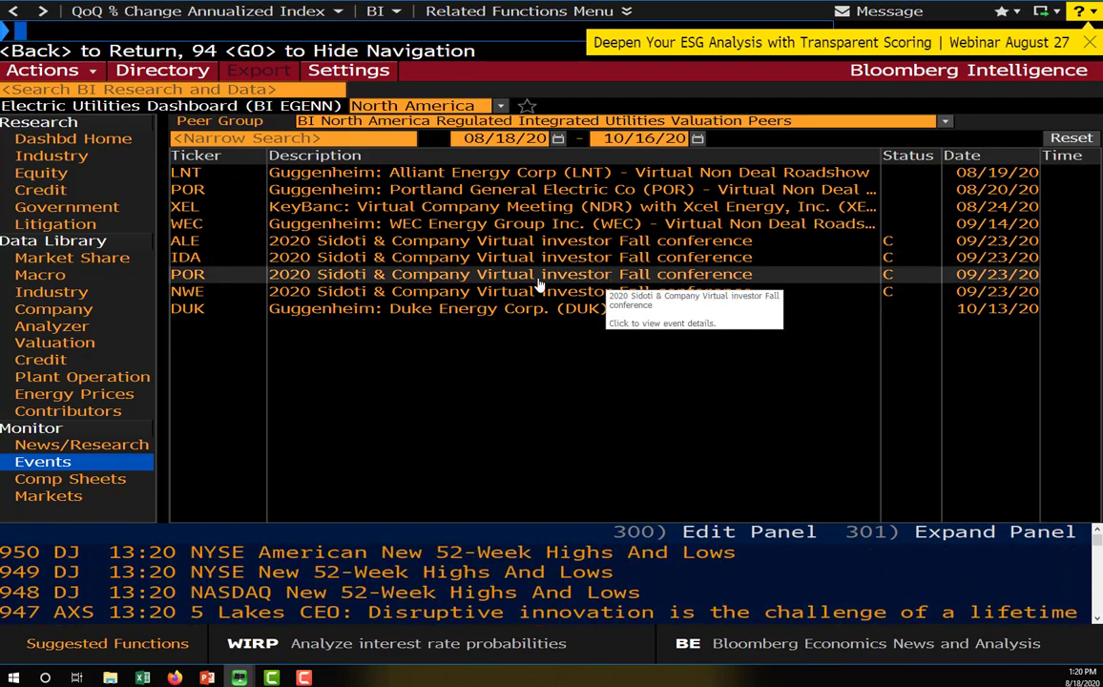
Run the market map function (MMAP) to compare industry valuations.
key(alt+Tab)
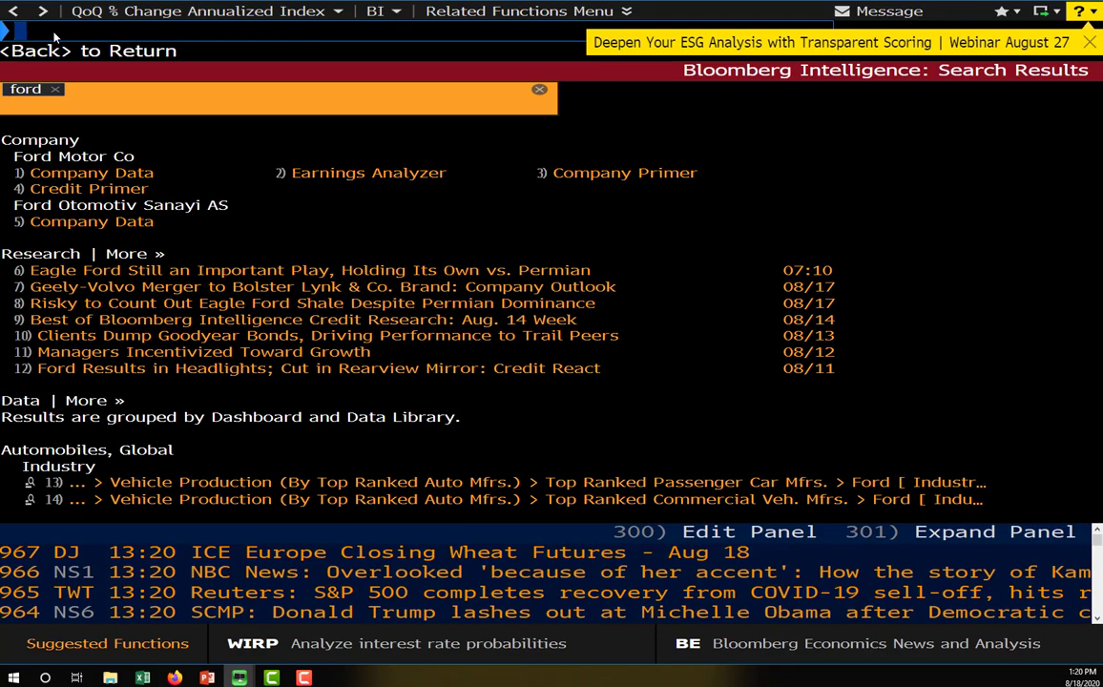
text(MMAP)
key(Return)
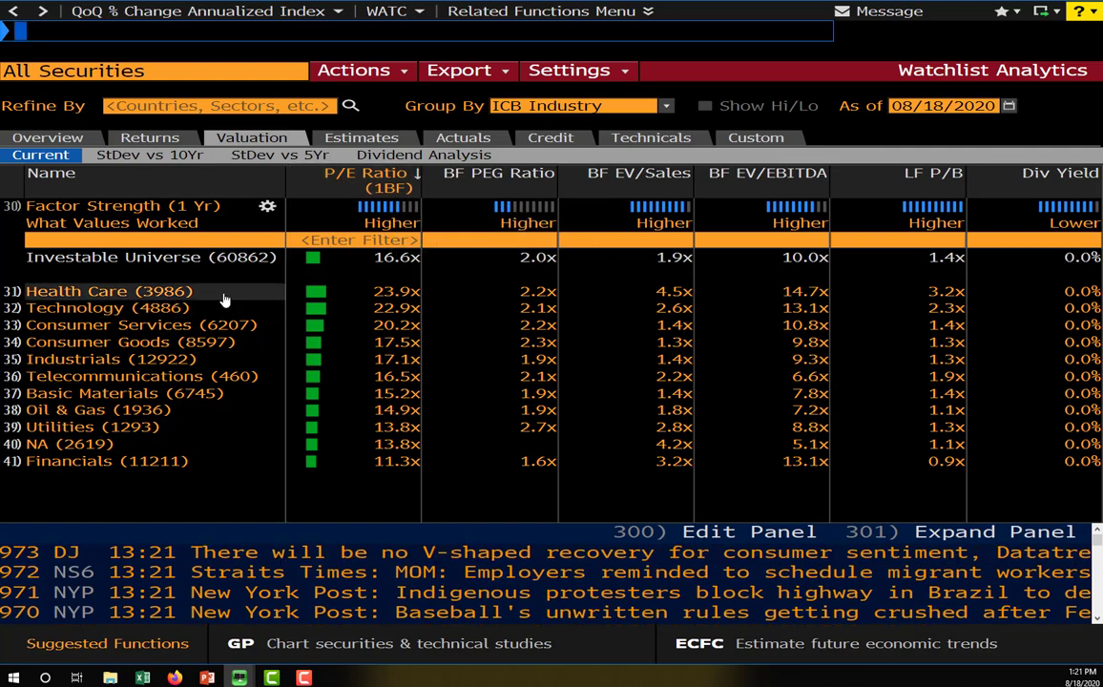
Examine the industries' valuation metrics, Credit Ratios and Default Risk figures, including the one-year default probability for Oil & Gas.
mouse_move(400, 300)
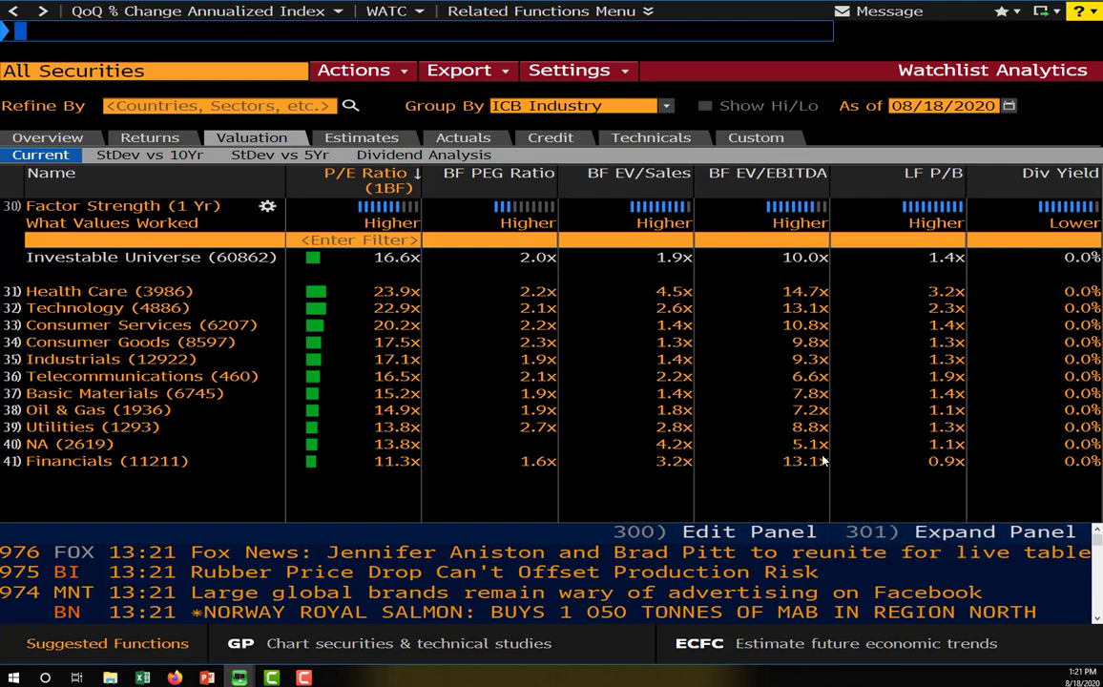
mouse_move(804, 459)
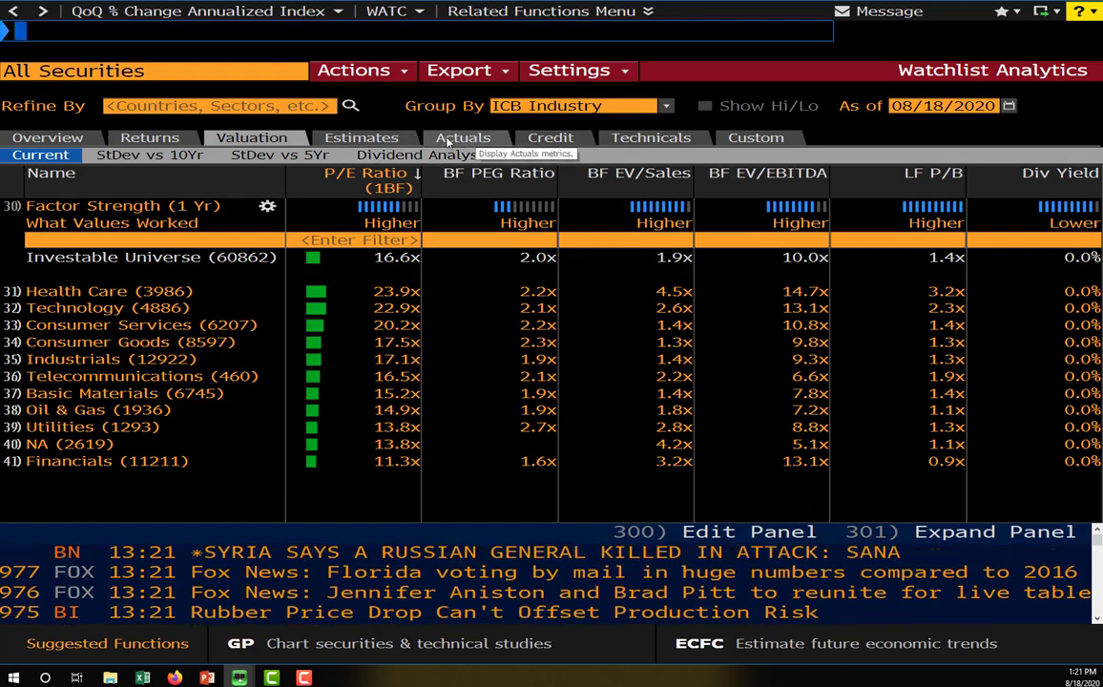
click(558, 140)
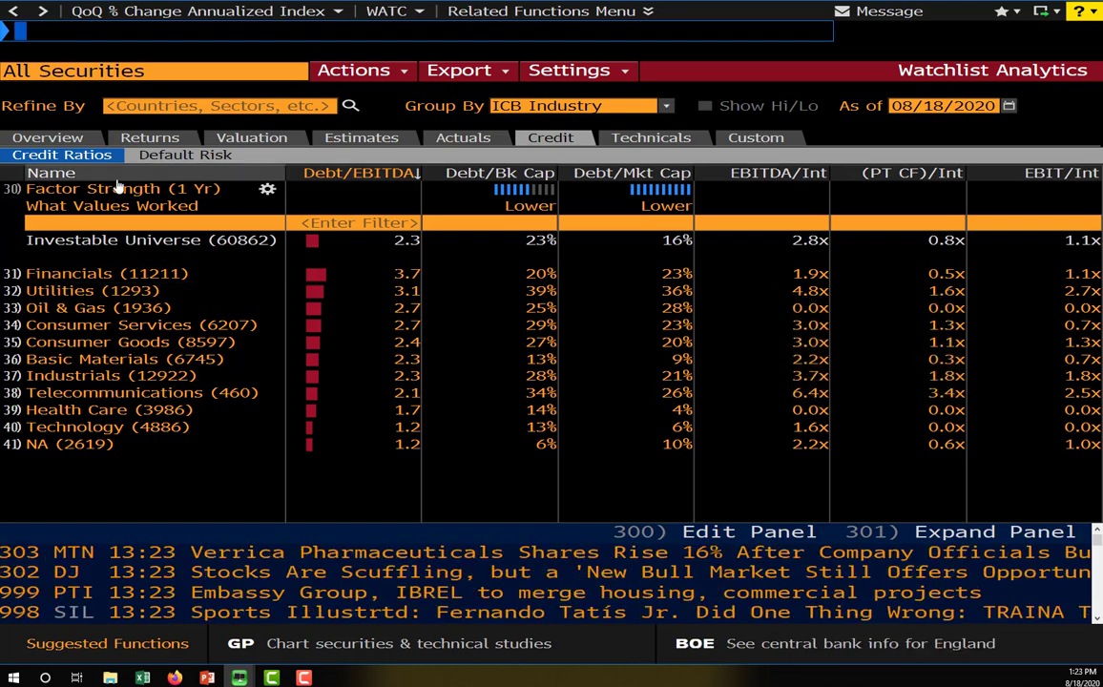
click(196, 156)
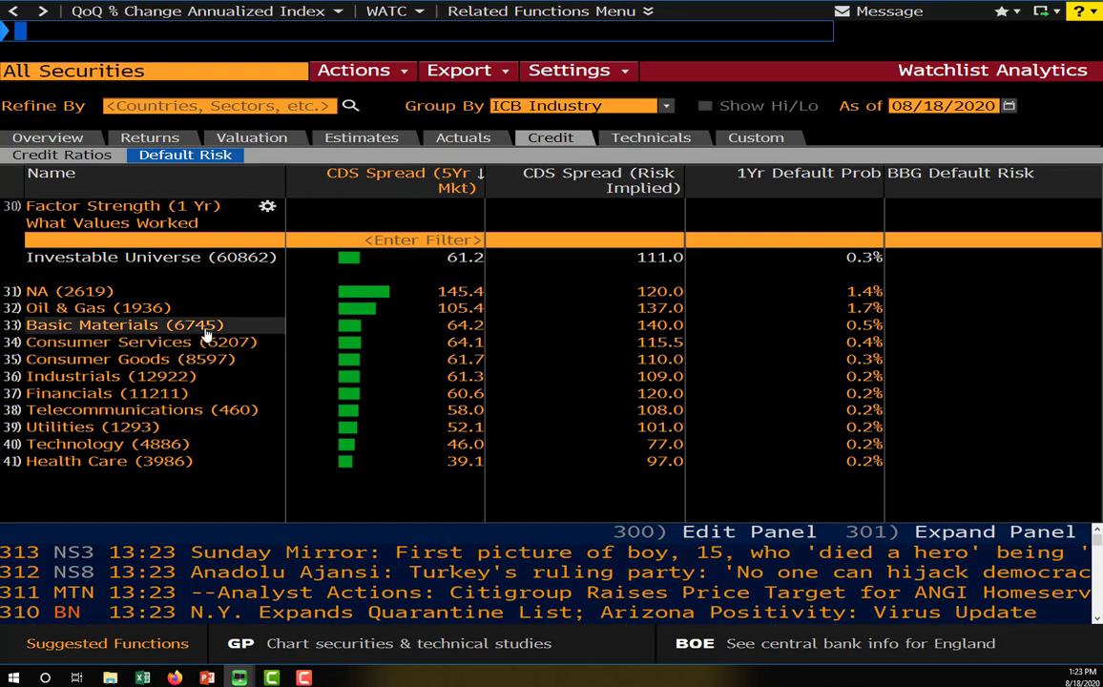
mouse_move(371, 312)
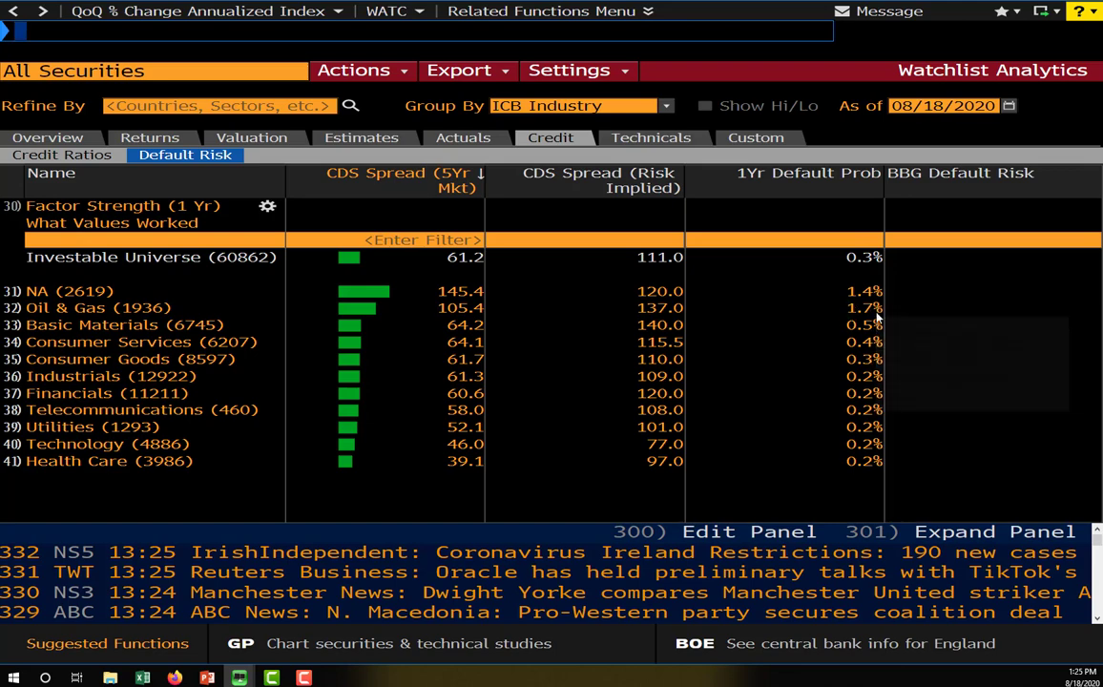
mouse_move(851, 308)
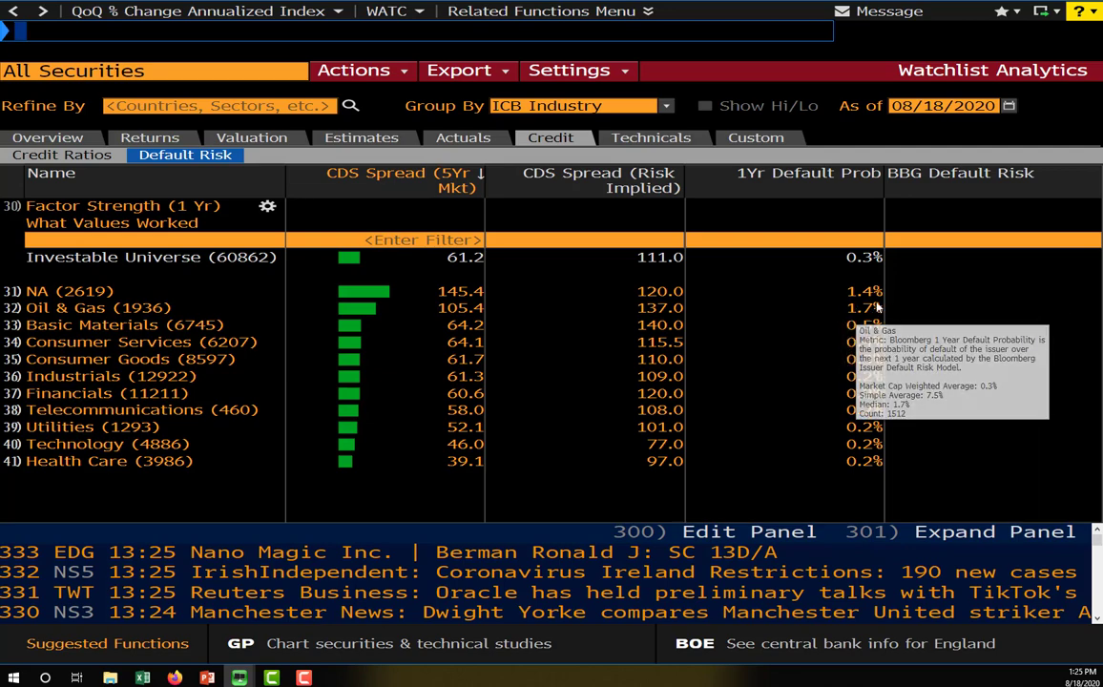
mouse_move(884, 311)
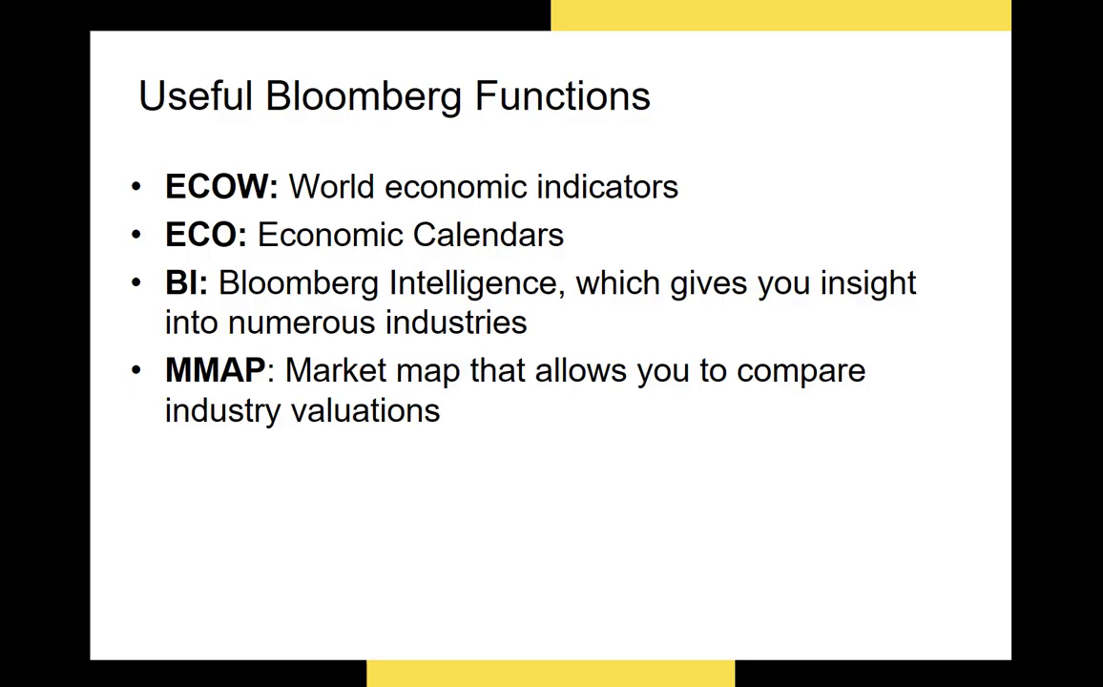
Advance the slide to its next bullet, return to the Bloomberg Terminal and open the Relative Valuation function (RV).
click(420, 329)
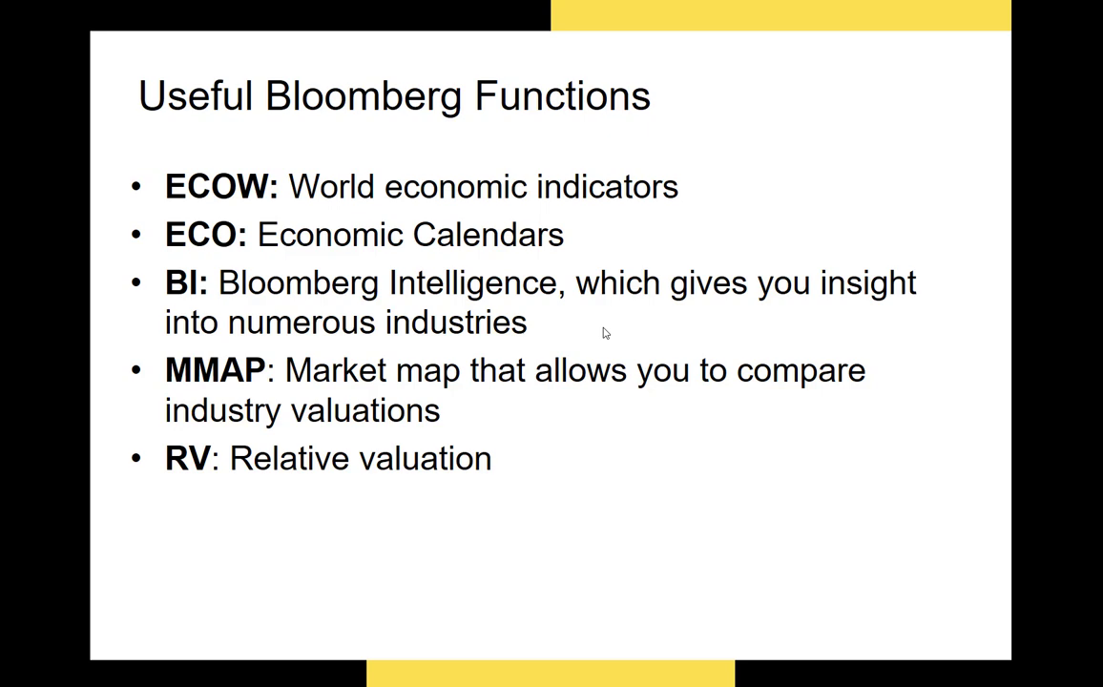
key(alt+Tab)
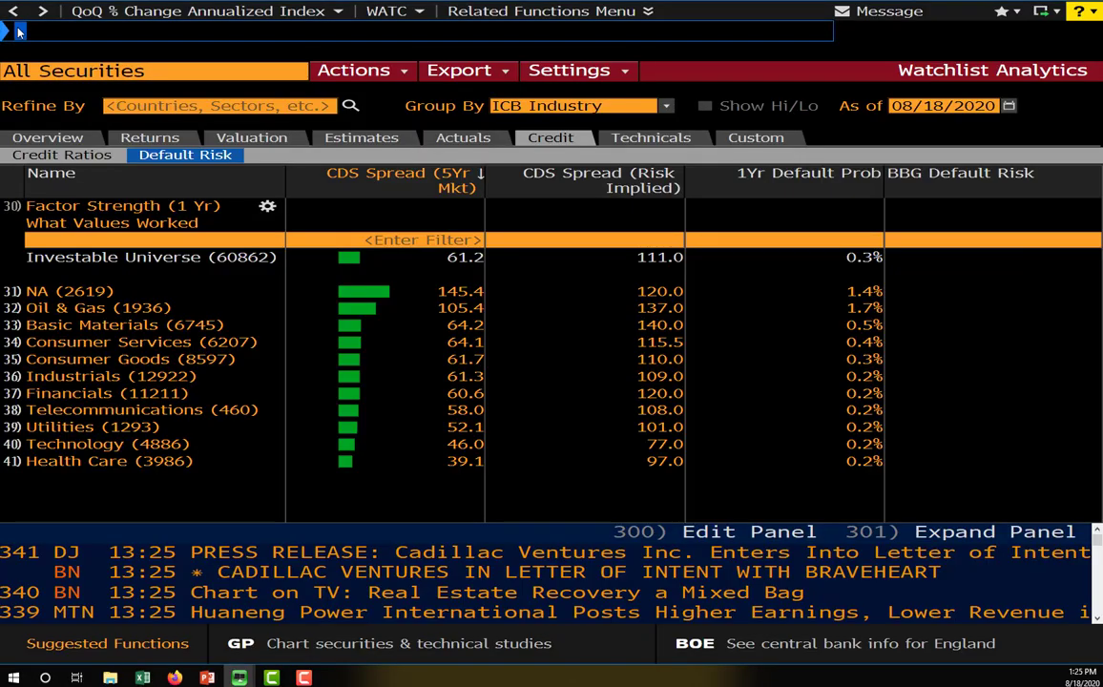
text(RV)
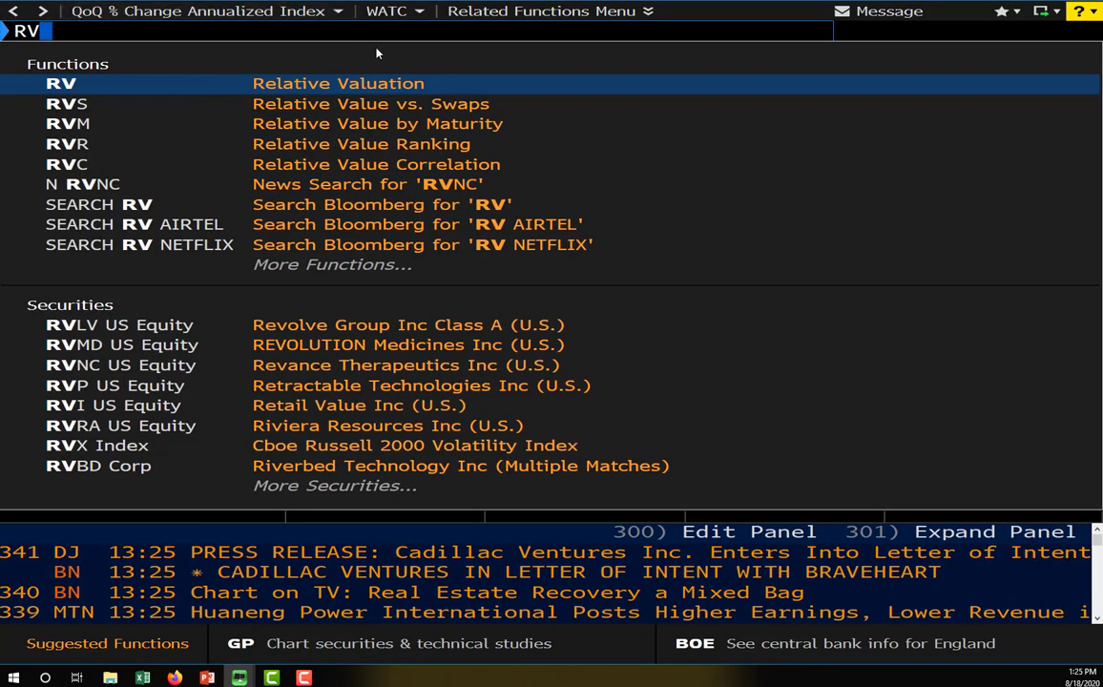
click(371, 89)
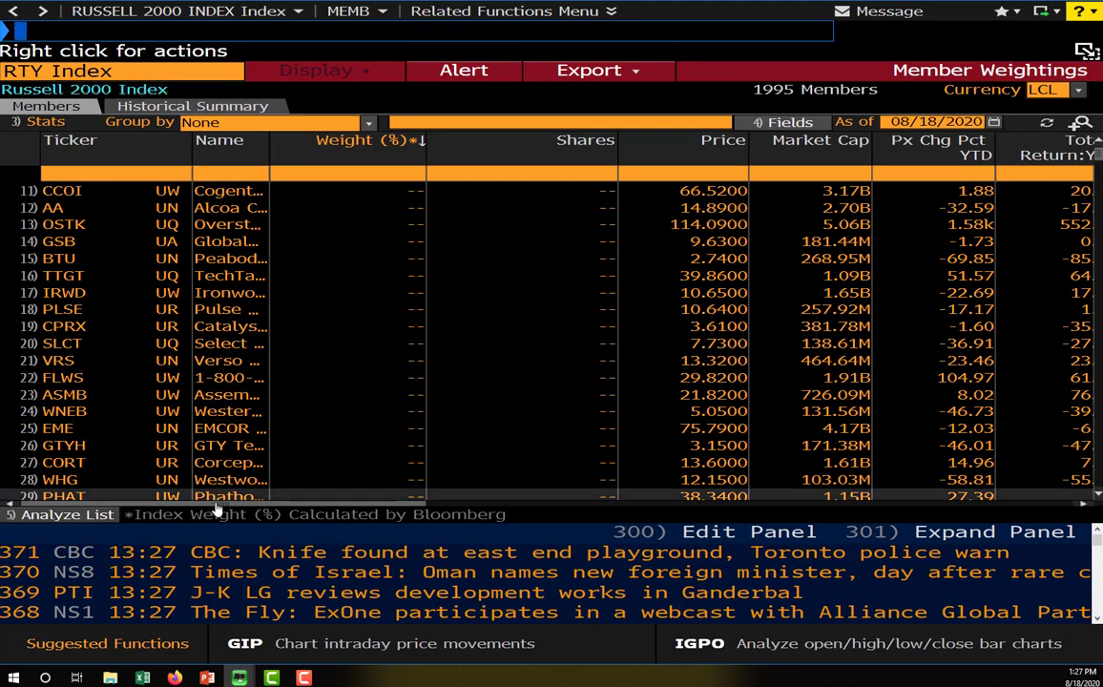
Switch the member weightings from the Russell 2000 to the S&P 500 Index (SPX Index).
drag(217, 505, 122, 505)
click(136, 71)
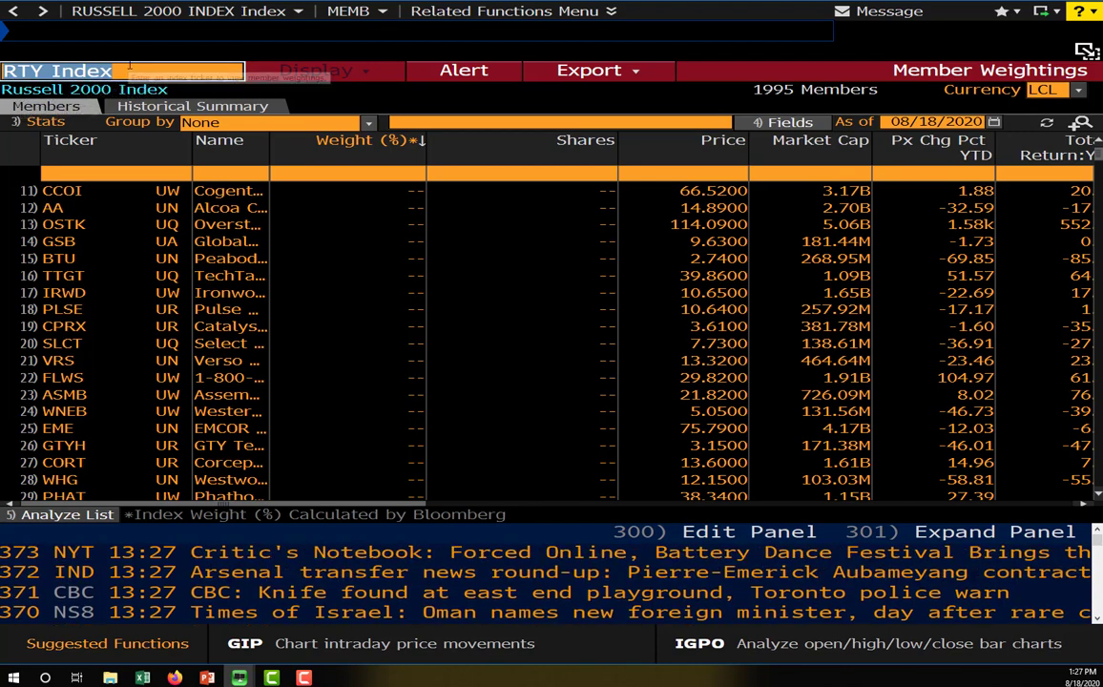
text(S)
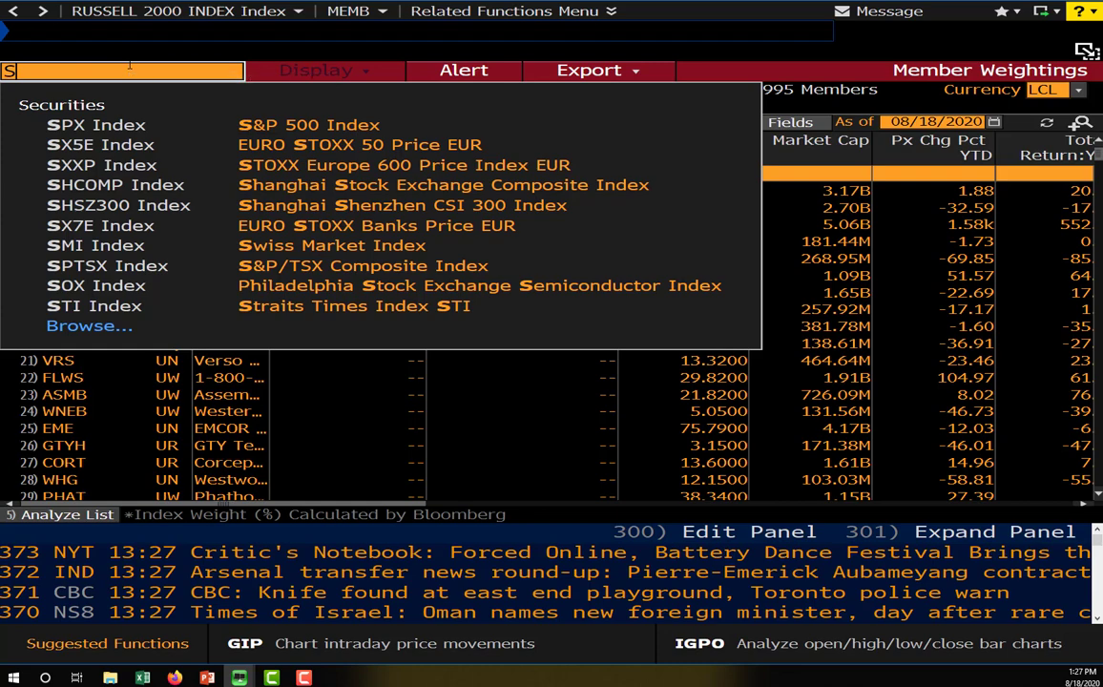
click(246, 116)
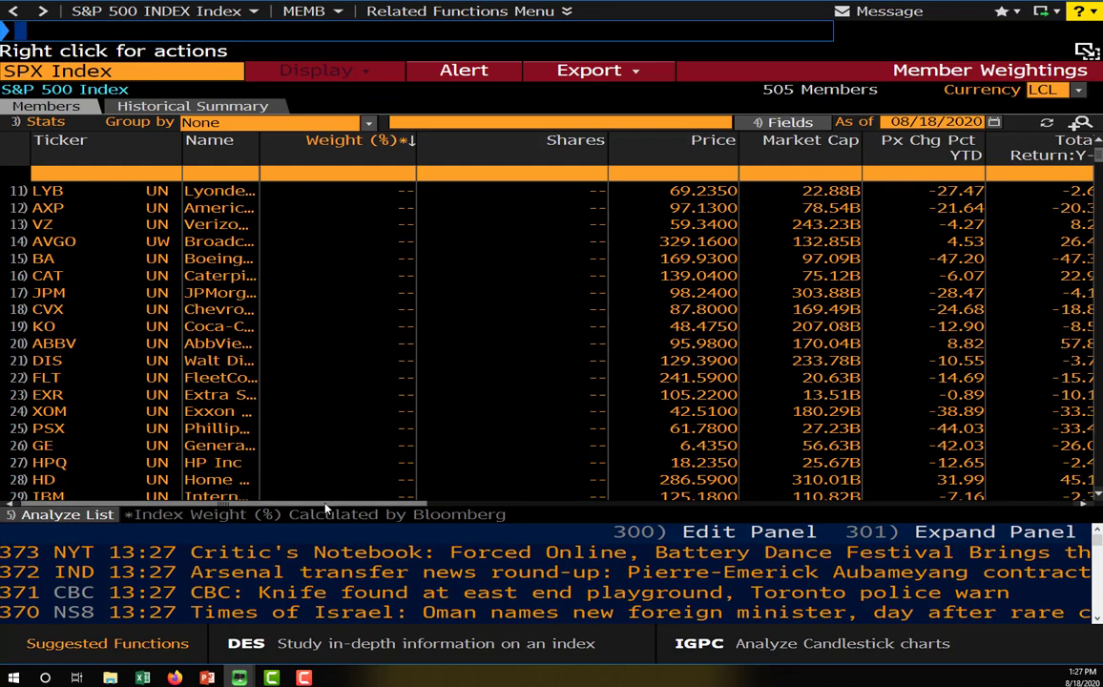
Examine the S&P 500 members' price, market cap, return, P/B, P/S, dividend yield, P/CF and P/EBITDA columns.
drag(325, 504, 434, 504)
mouse_move(1099, 151)
mouse_down()
mouse_move(1095, 460)
mouse_move(1098, 154)
mouse_up()
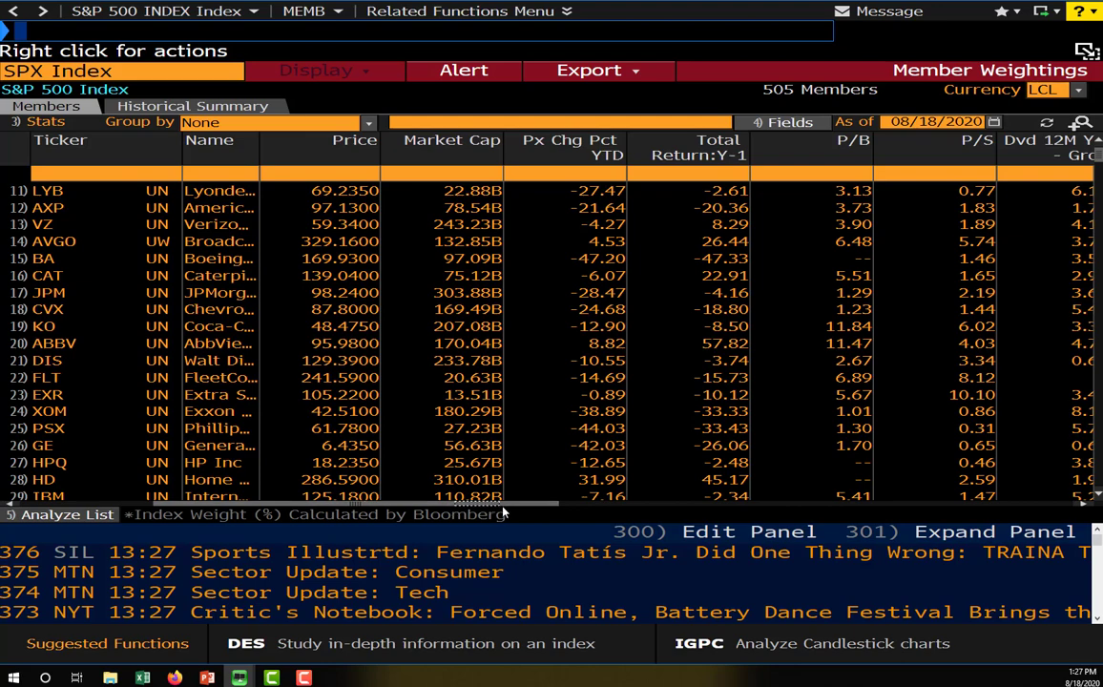
drag(491, 506, 599, 505)
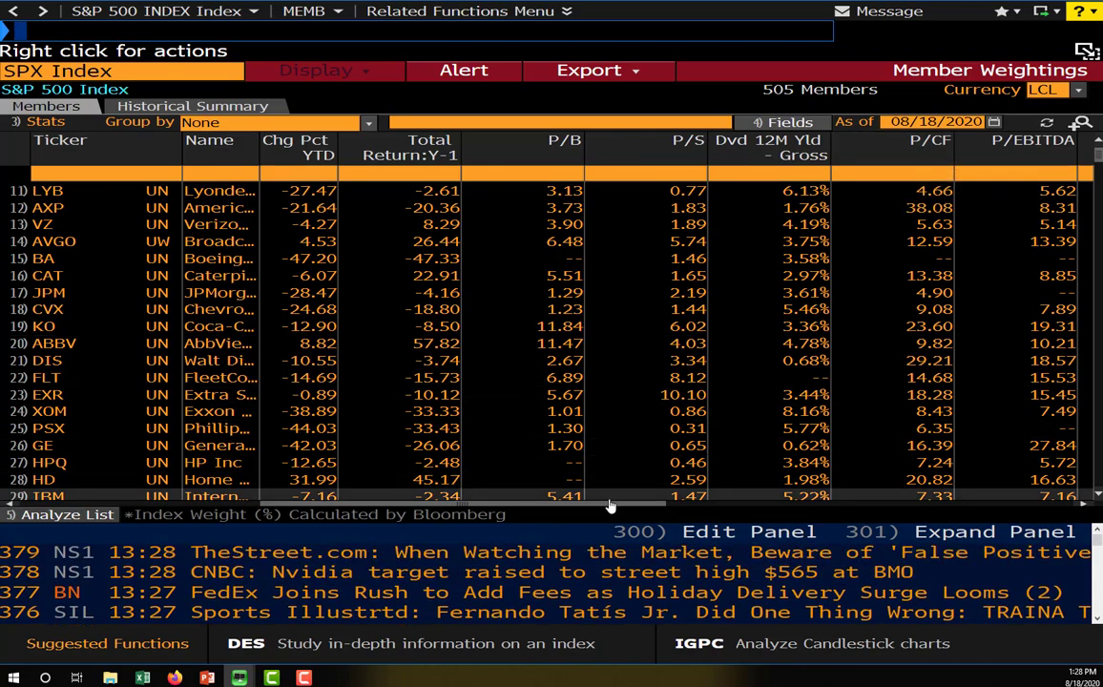
drag(610, 505, 246, 431)
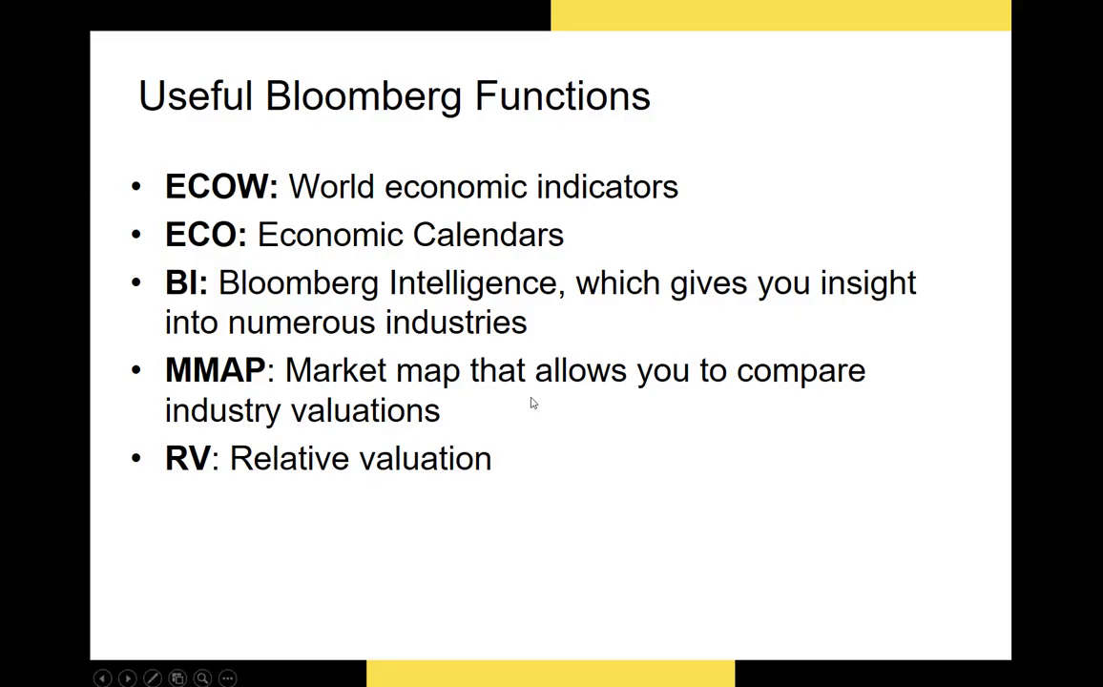
Advance the slide, return to the Bloomberg Terminal and run the research function (BRC) for Tesla.
click(587, 402)
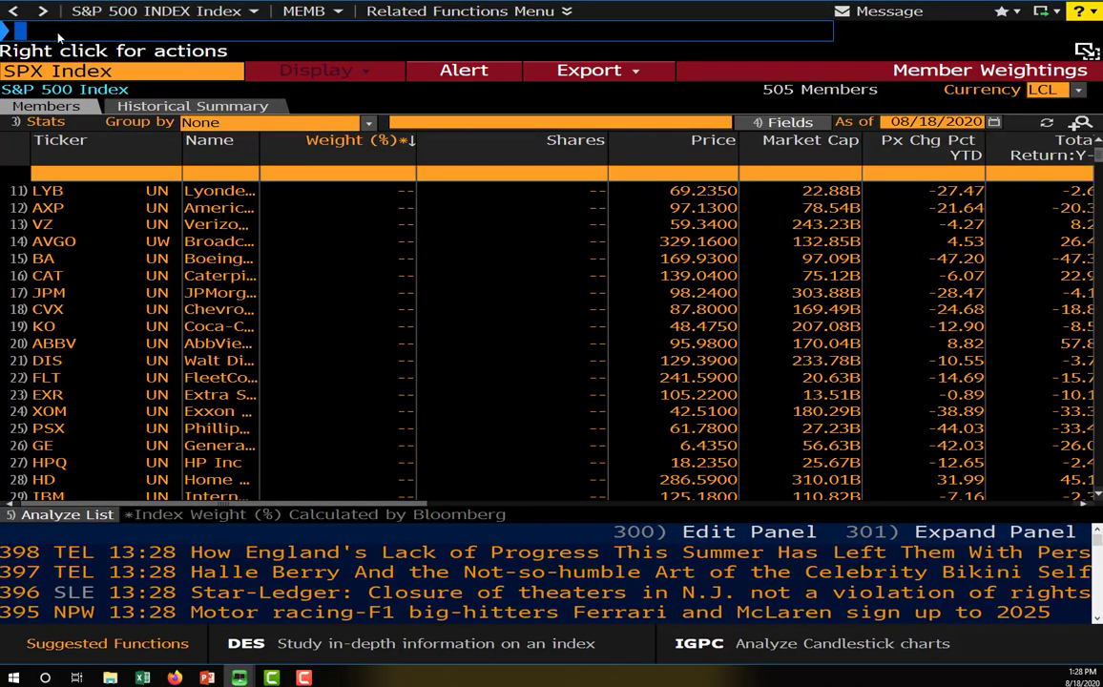
text(BRC)
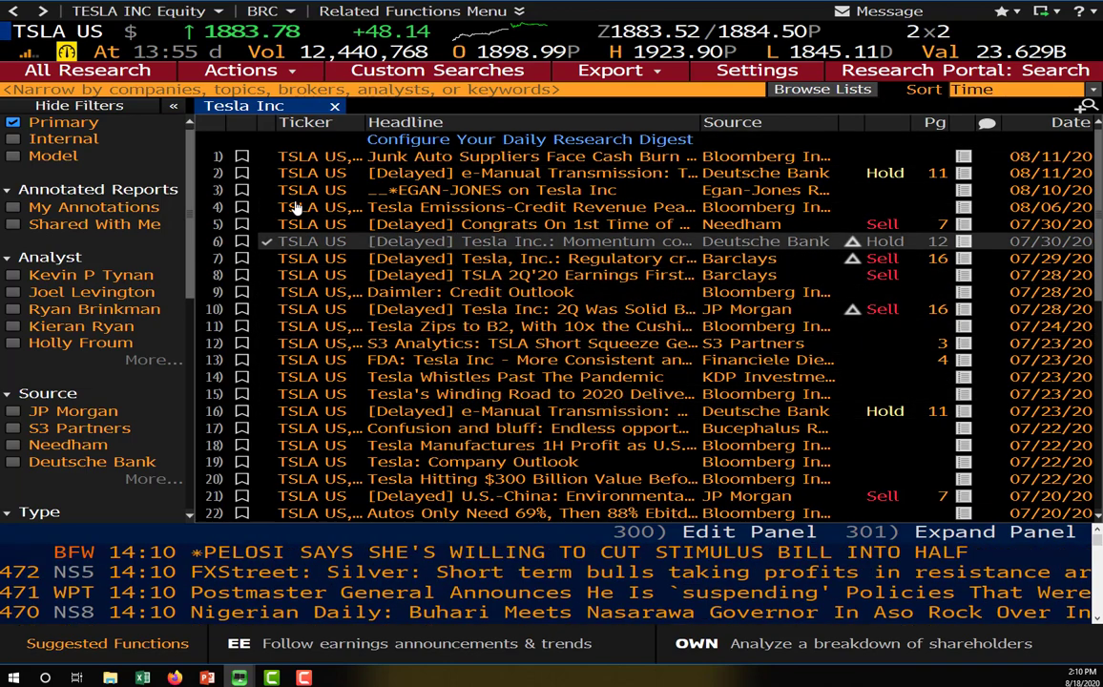
click(282, 88)
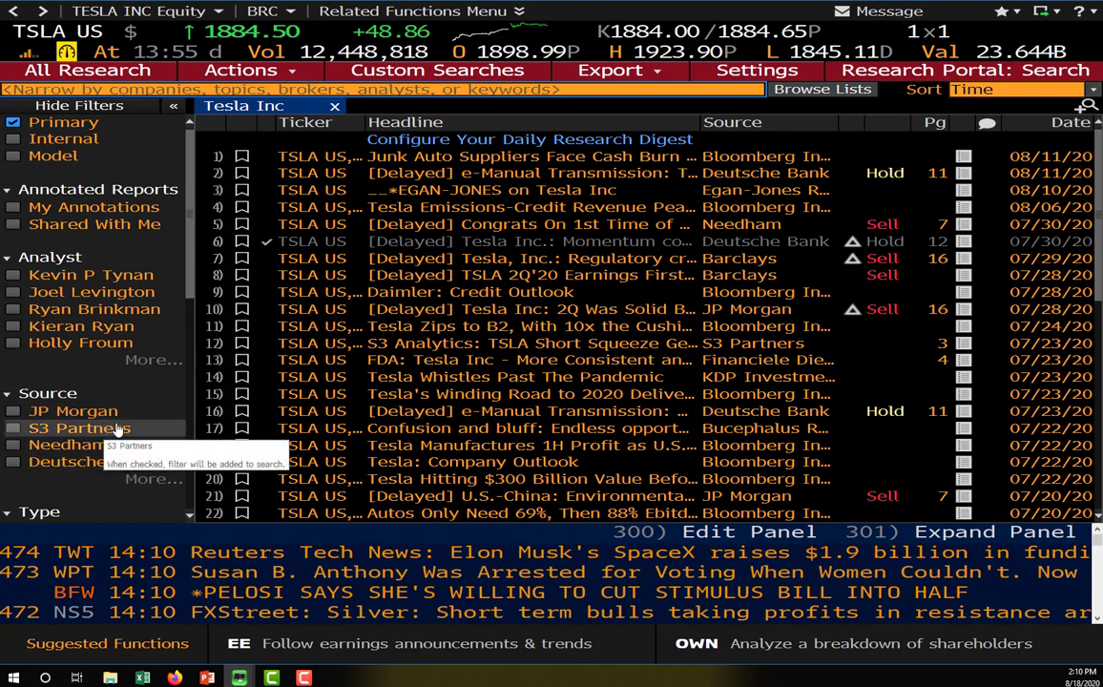
Open the JP Morgan report on Tesla dated 07/28/20 and mark its December 2020 price target and the 22 July price.
click(884, 311)
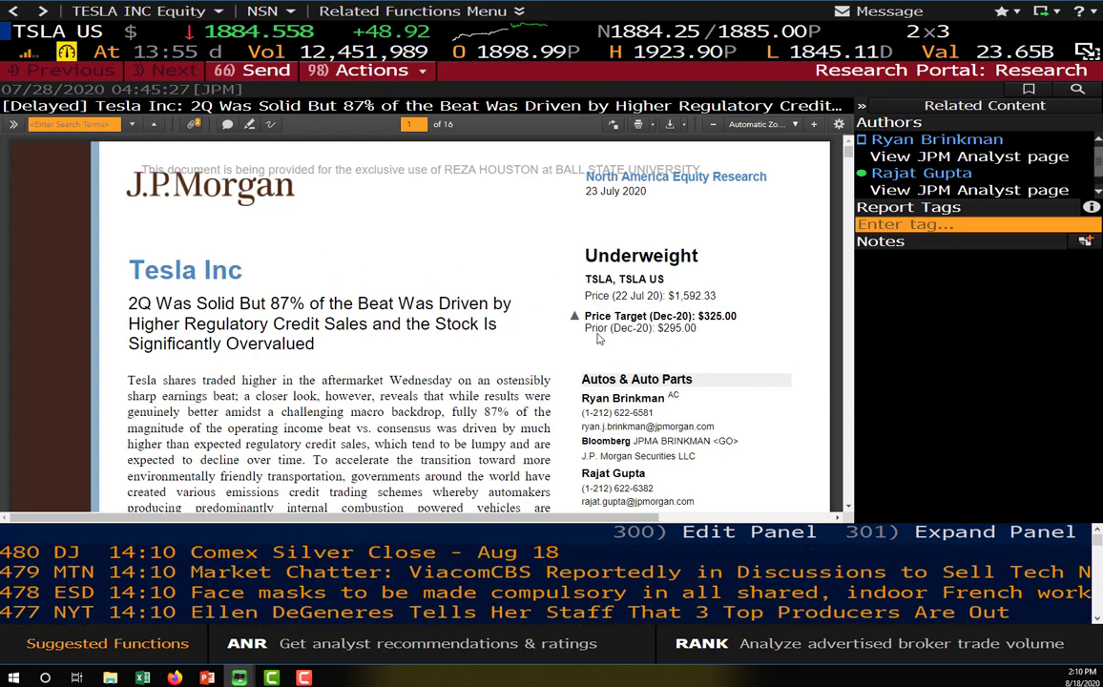
drag(584, 316, 738, 316)
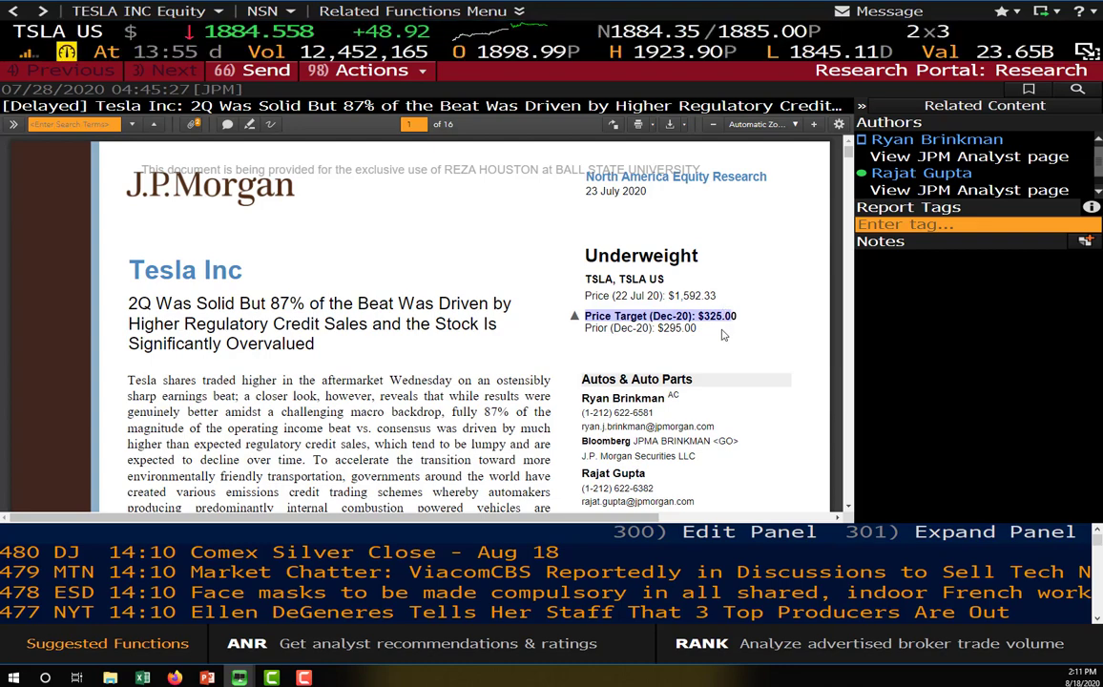
click(679, 326)
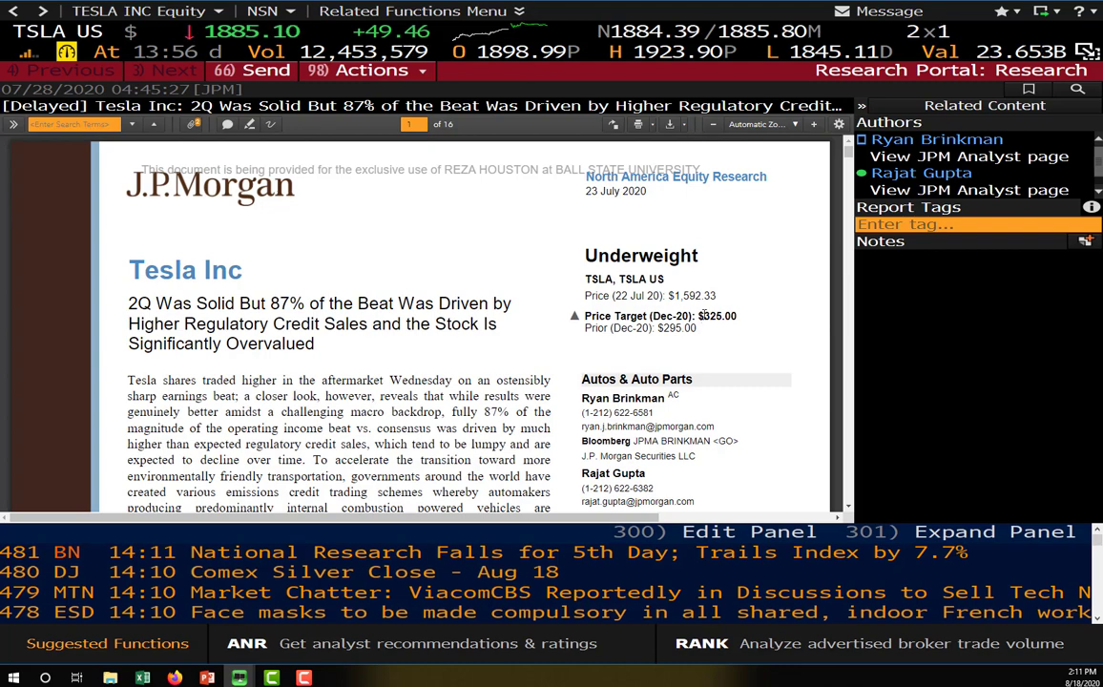
drag(699, 316, 723, 316)
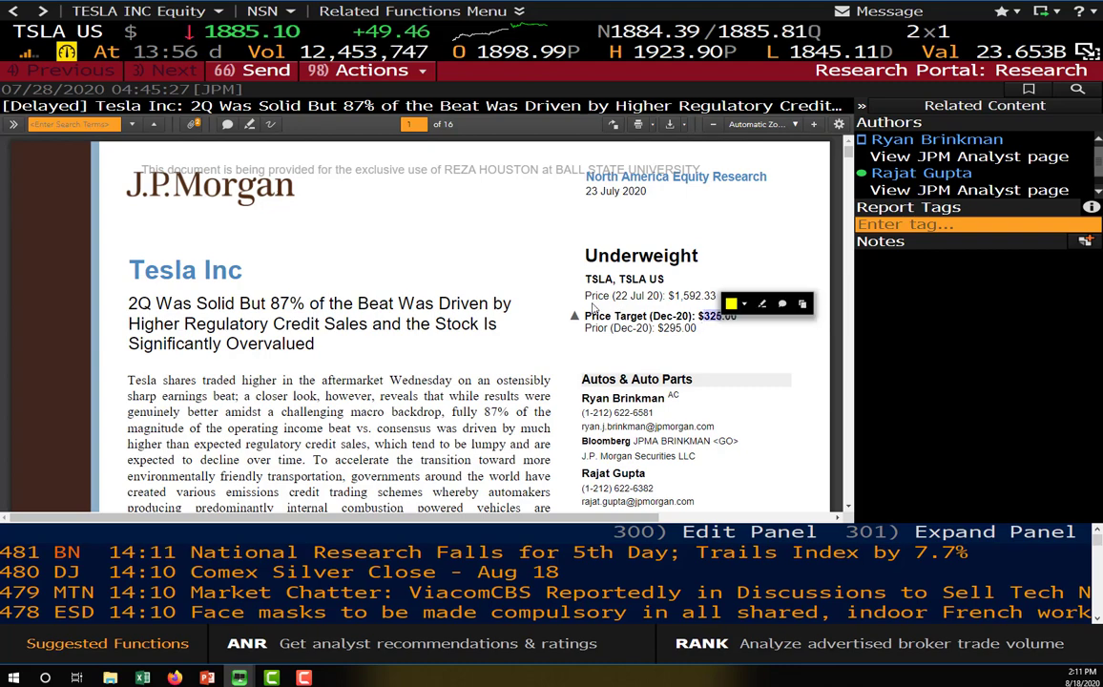
drag(584, 296, 691, 296)
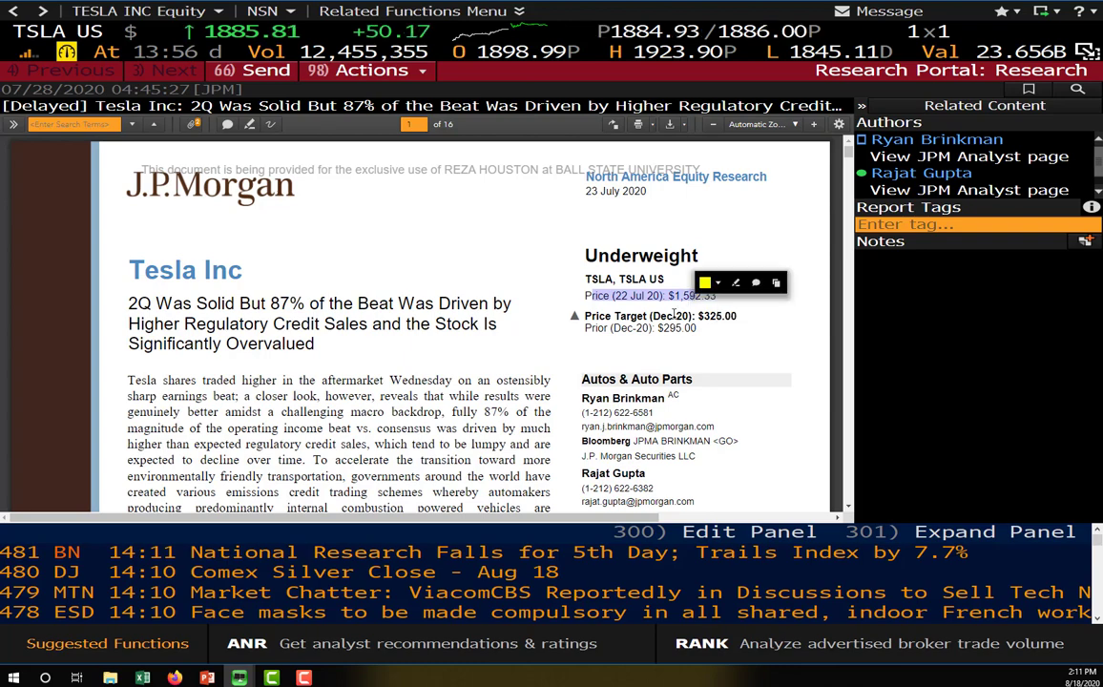
click(664, 327)
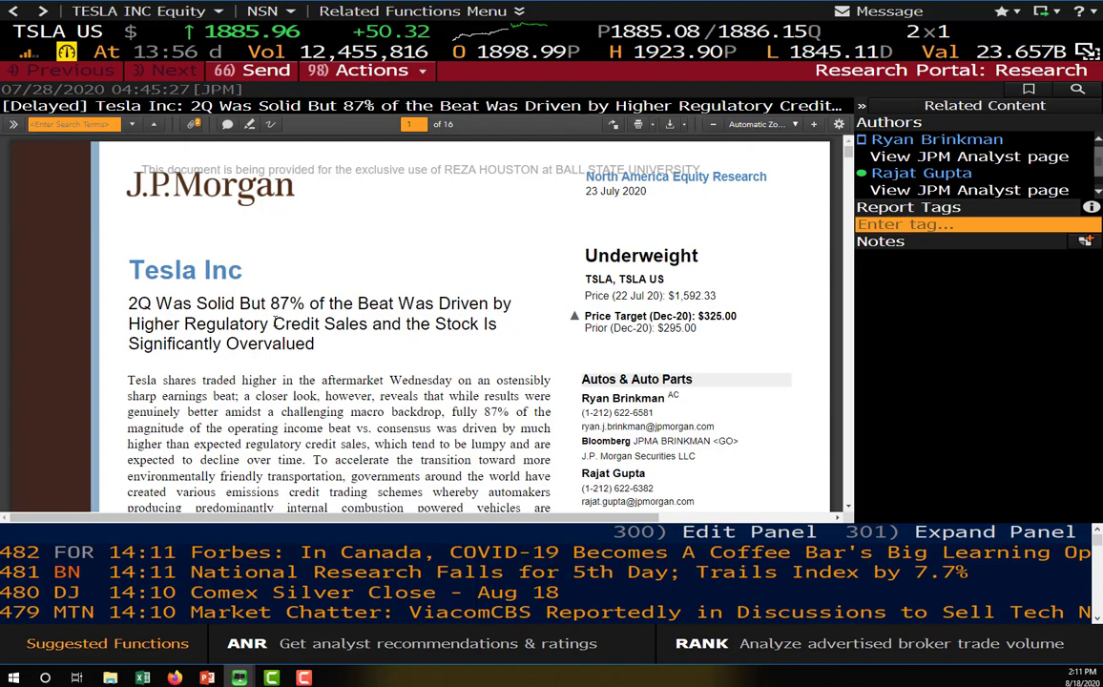
Read through the J.P. Morgan report's earnings commentary, style exposure, price performance, investment thesis, key metrics and performance drivers.
scroll(279, 318, down, 5)
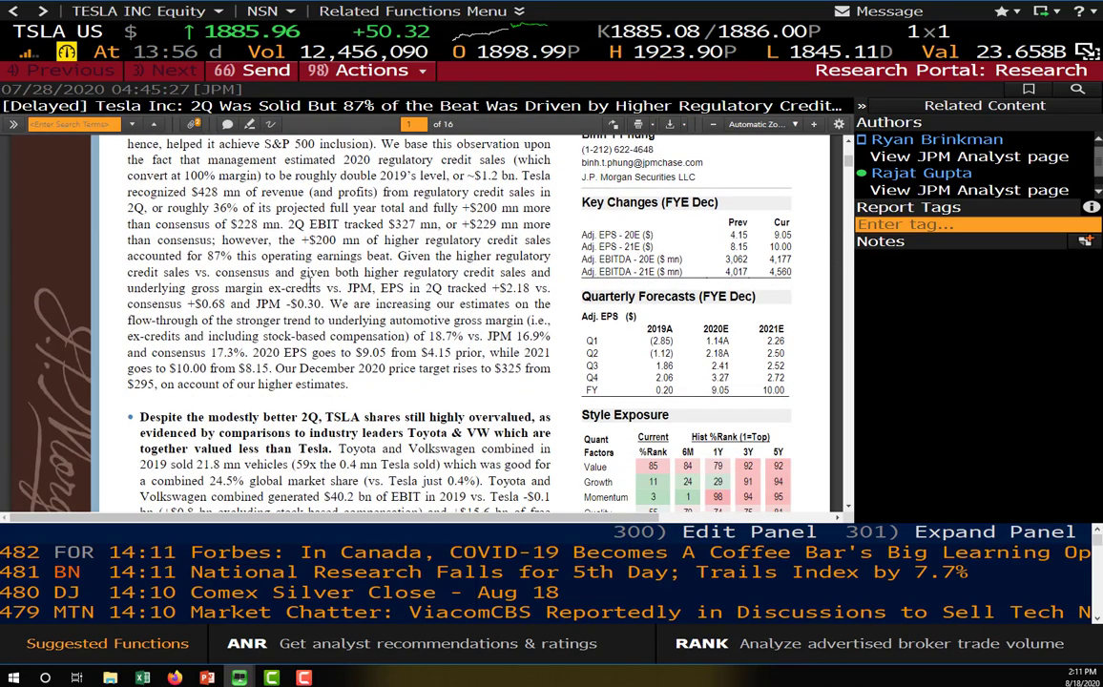
scroll(310, 283, down, 4)
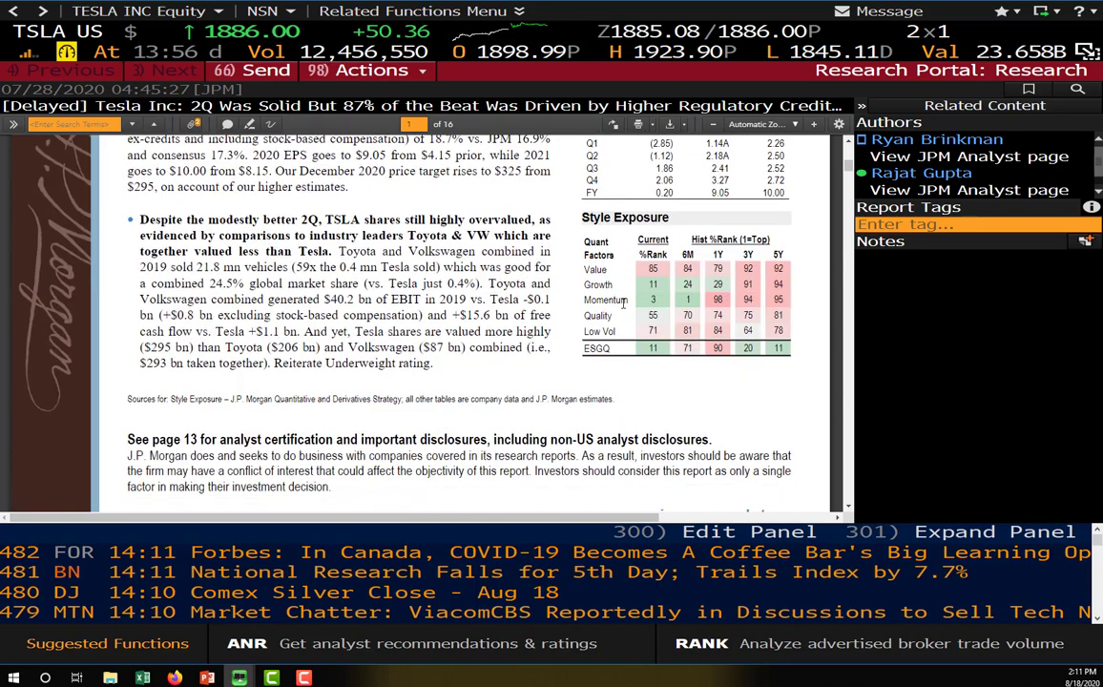
scroll(353, 320, down, 8)
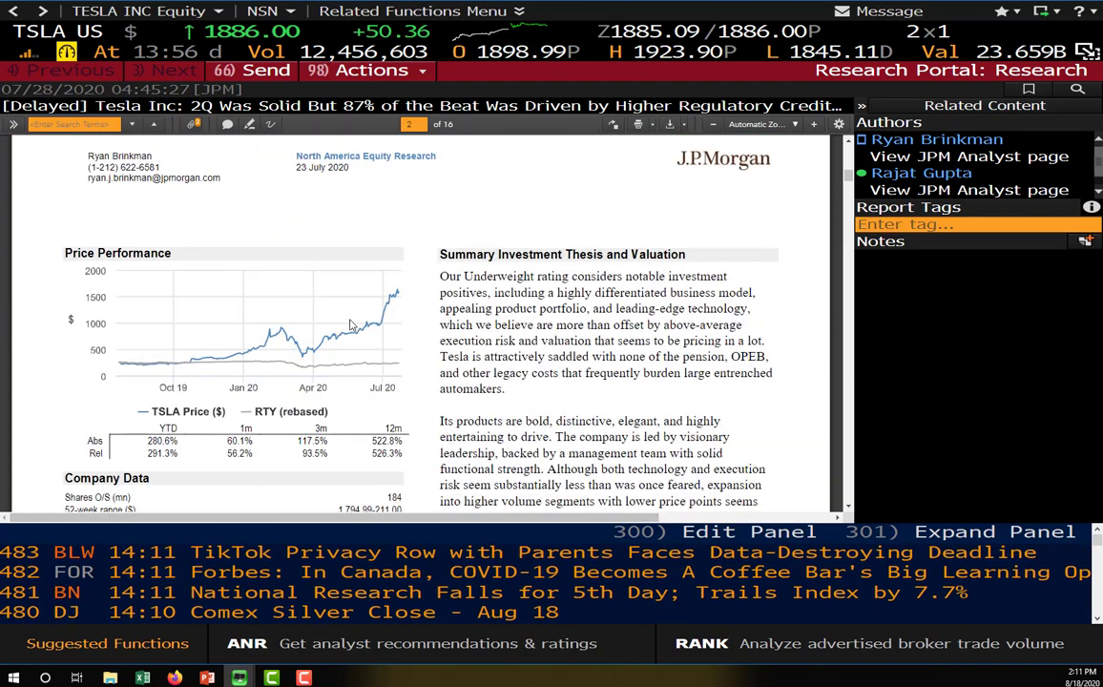
scroll(409, 283, down, 2)
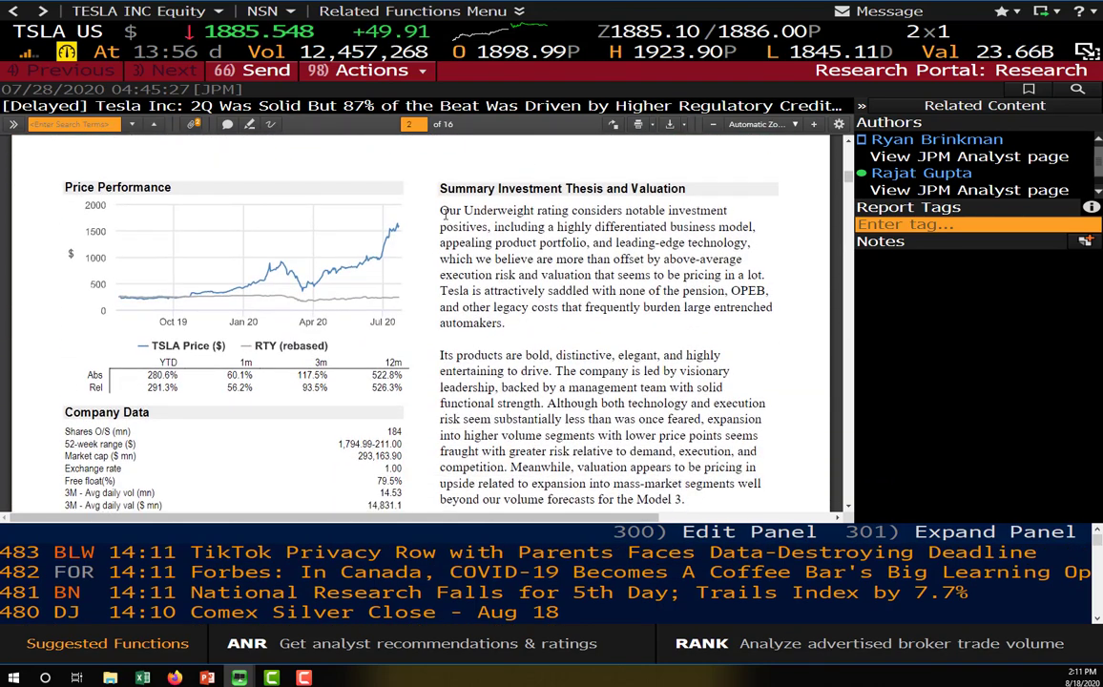
drag(441, 212, 505, 213)
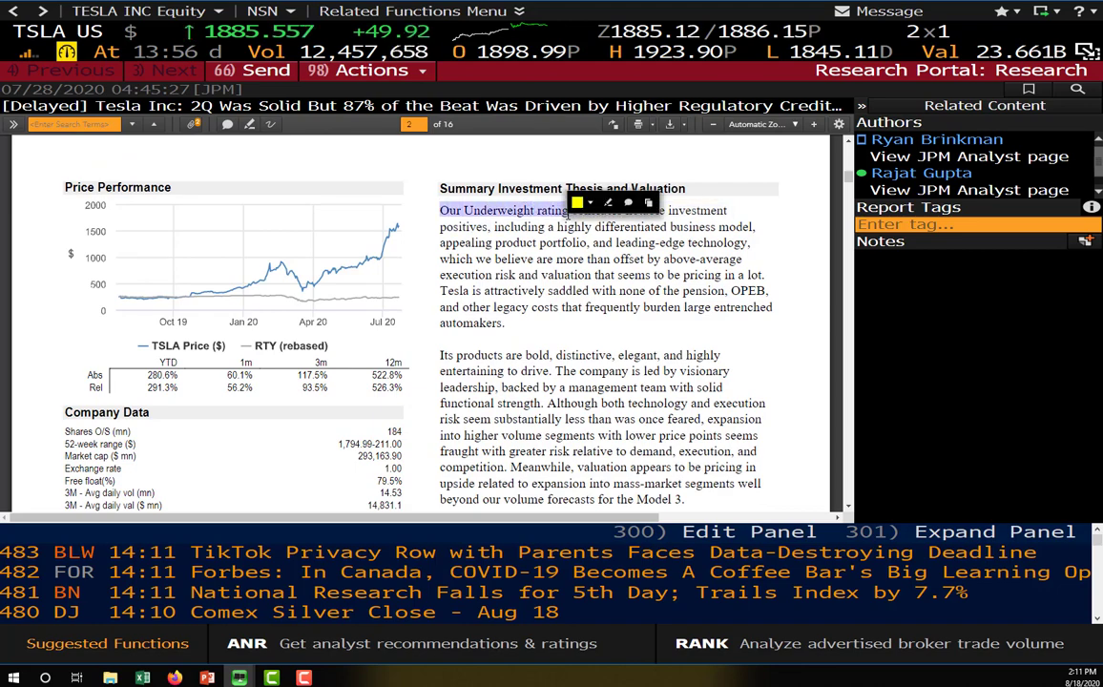
scroll(547, 304, down, 3)
scroll(548, 306, down, 1)
scroll(548, 306, up, 3)
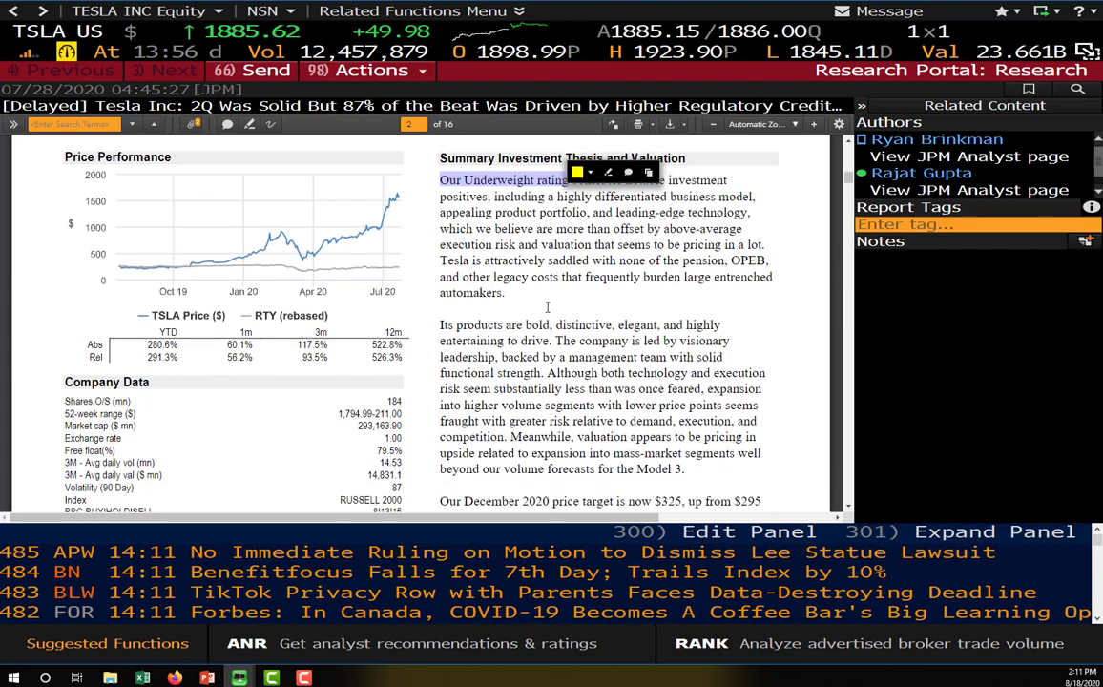
scroll(547, 306, down, 3)
scroll(547, 307, down, 7)
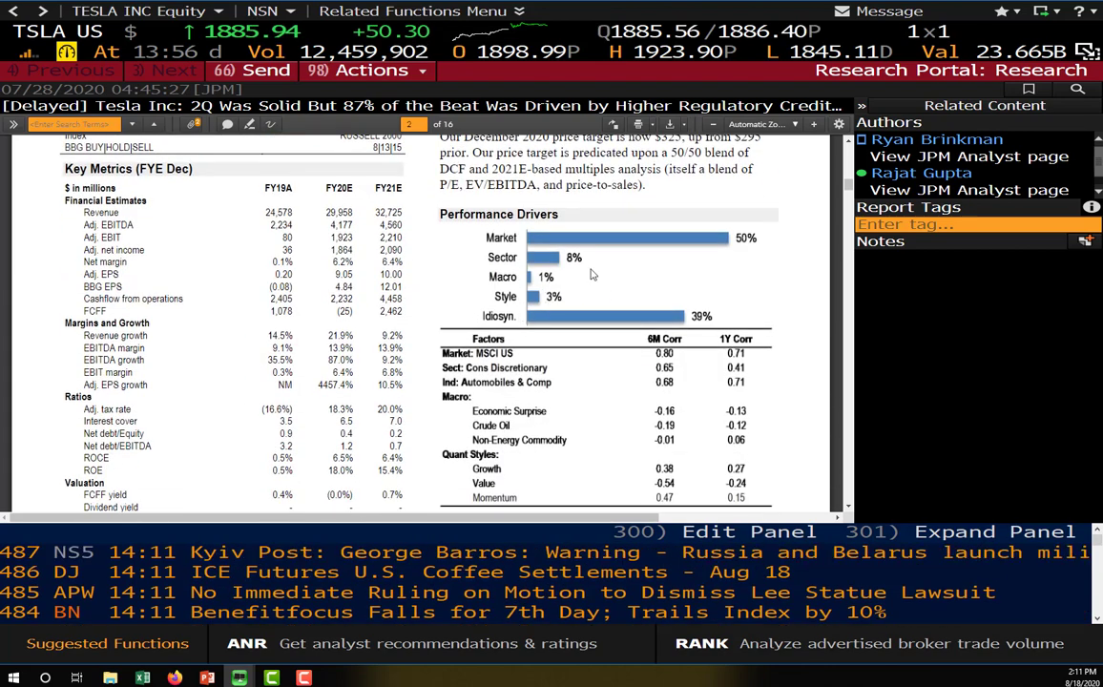
scroll(761, 177, up, 15)
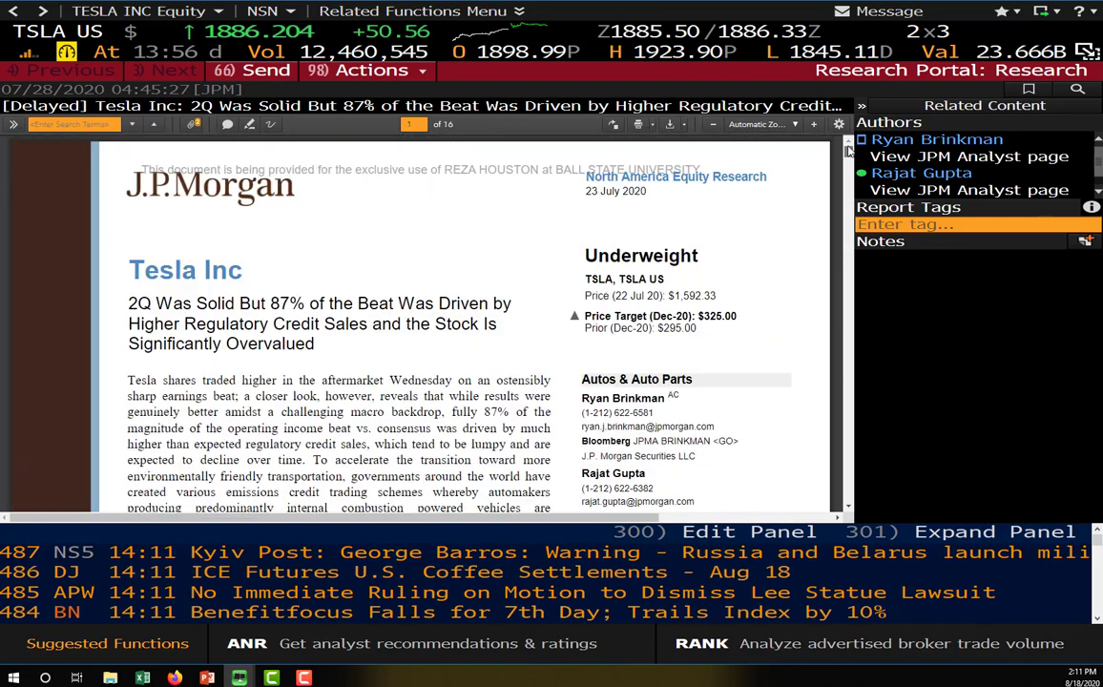
Compare the price target with the 22 July share price on the J.P. Morgan report's first page.
drag(737, 316, 697, 316)
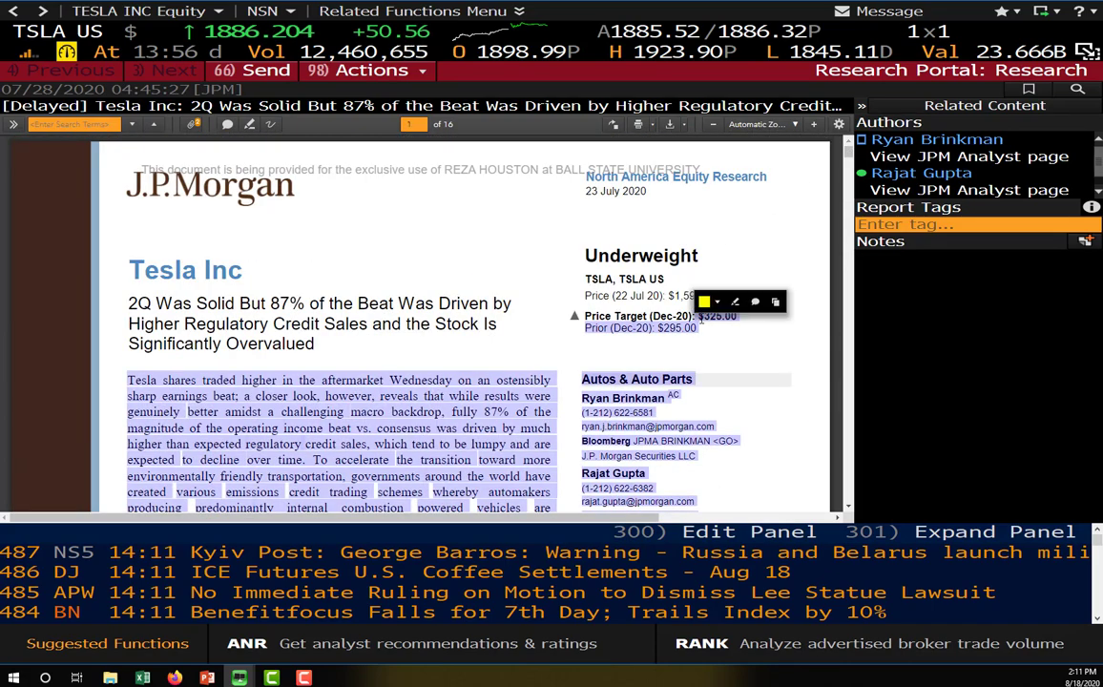
click(587, 292)
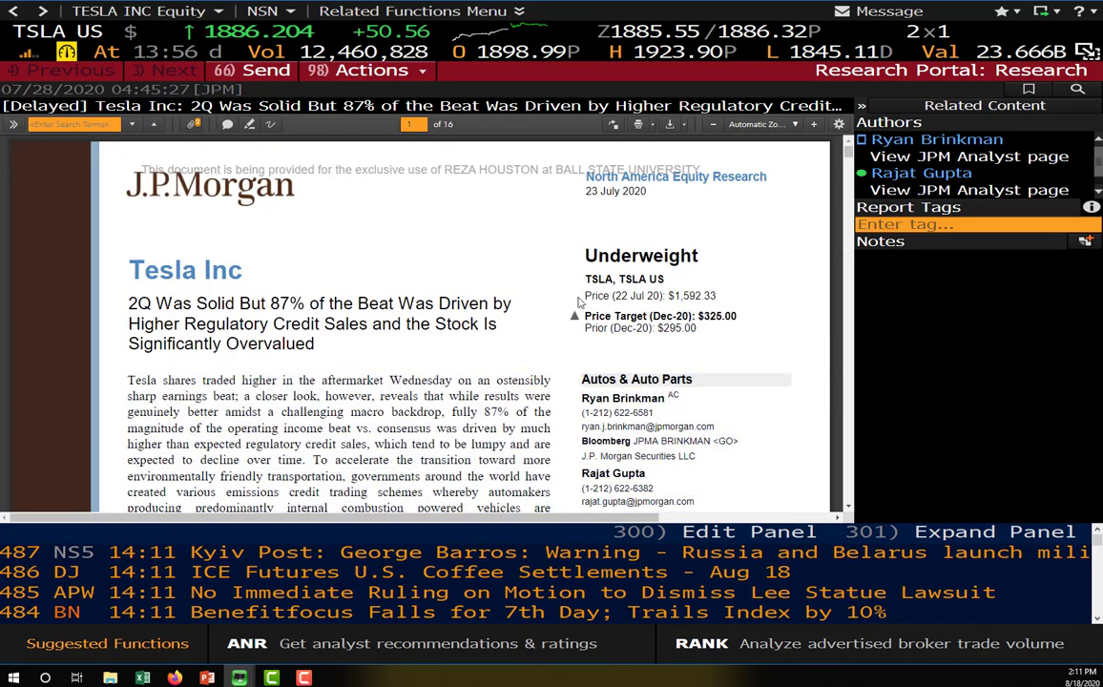
drag(587, 292, 656, 296)
click(636, 302)
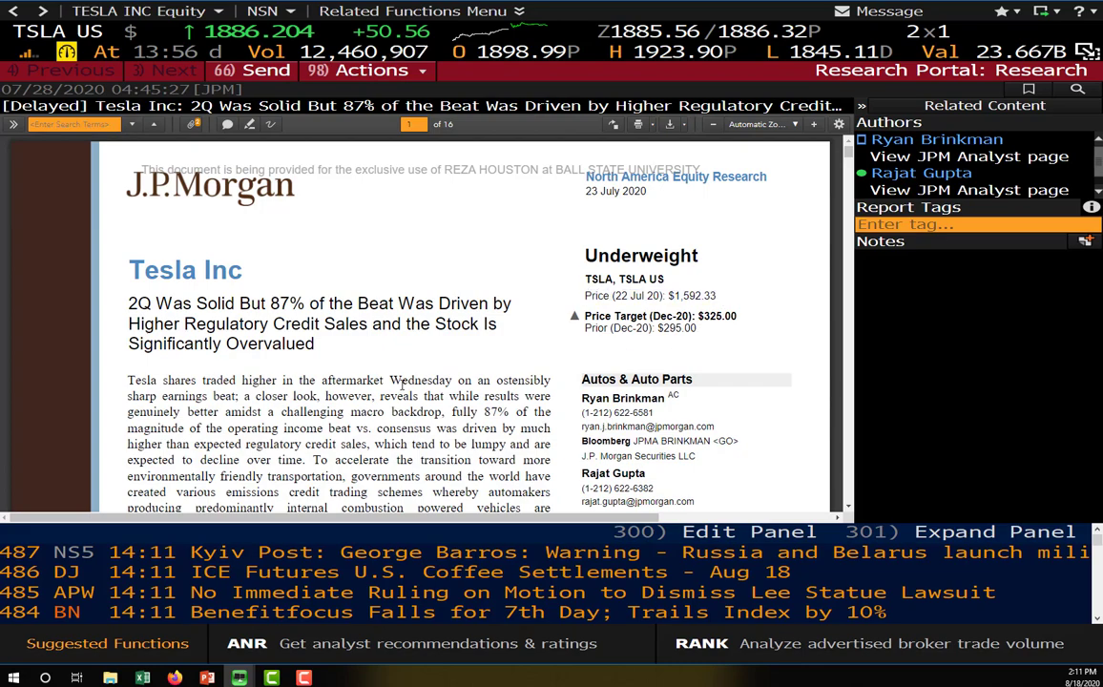
Return to the Tesla research list, open Deutsche Bank's "Momentum continues" report and mark its rating, price target and 22 July price.
scroll(401, 387, down, 5)
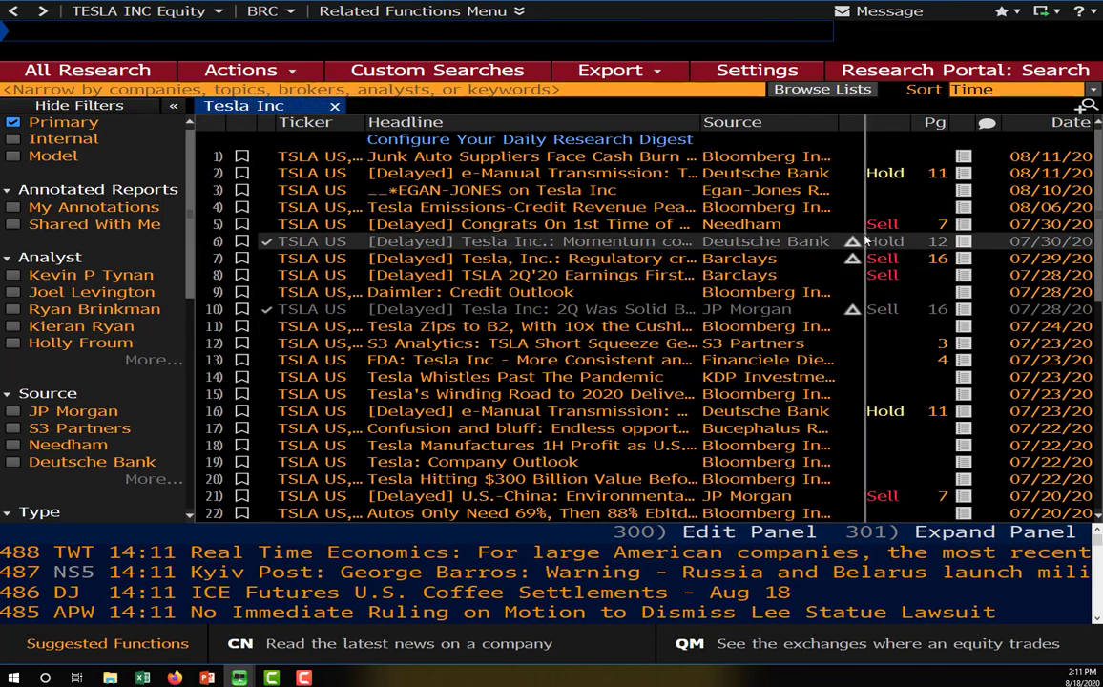
click(888, 244)
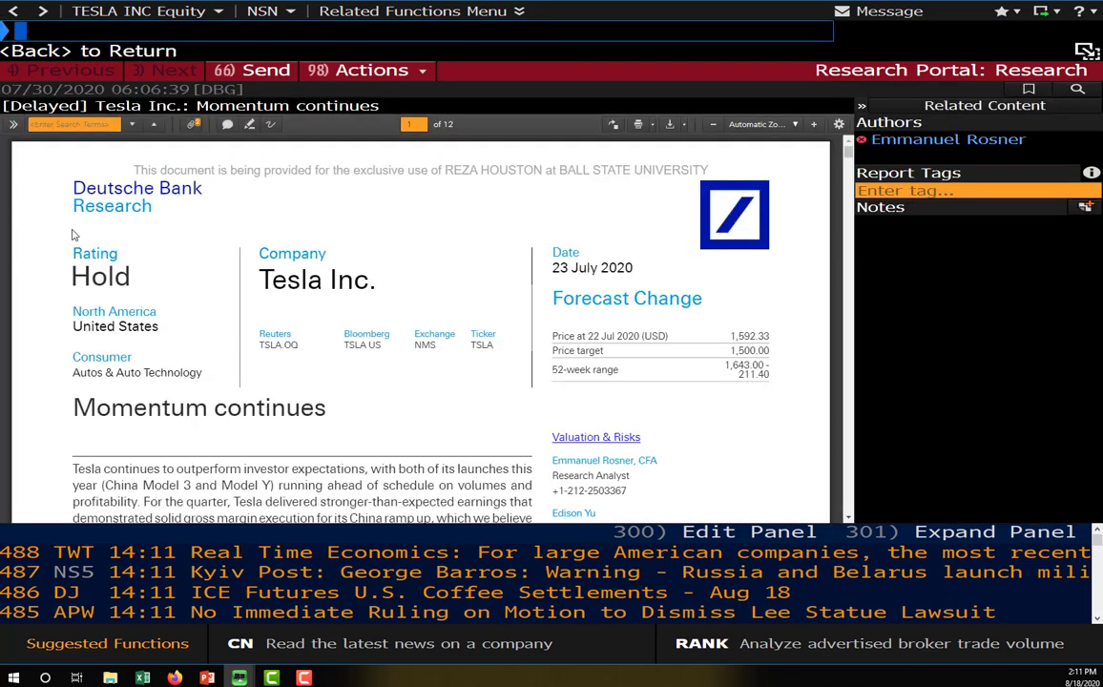
drag(73, 276, 131, 277)
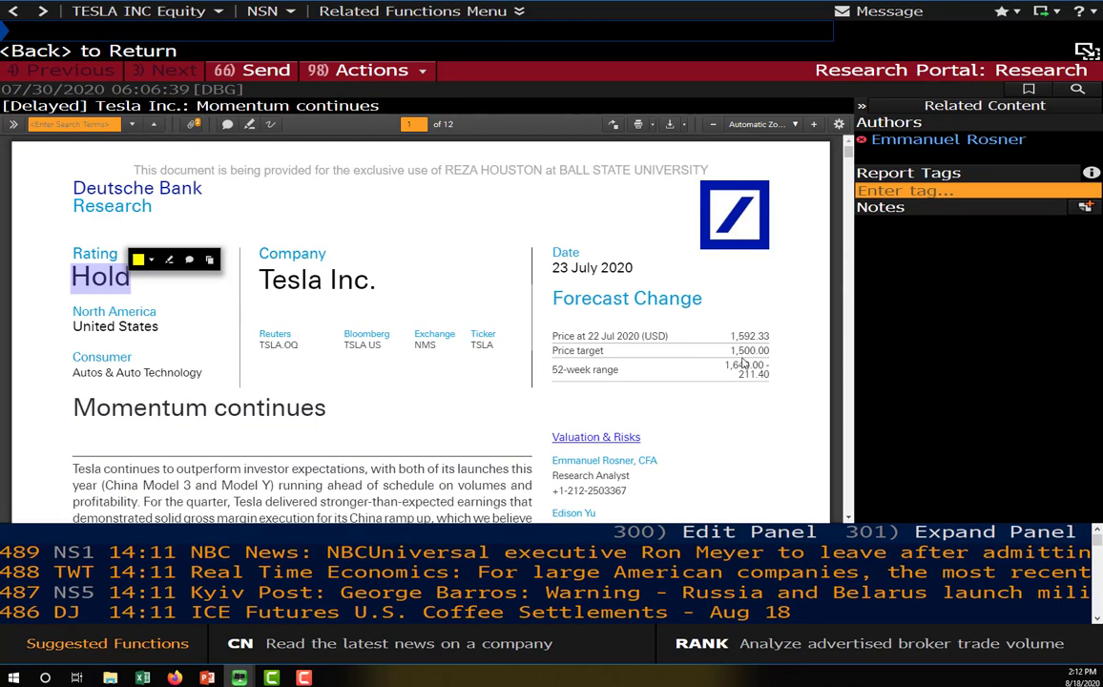
drag(728, 351, 769, 351)
click(565, 336)
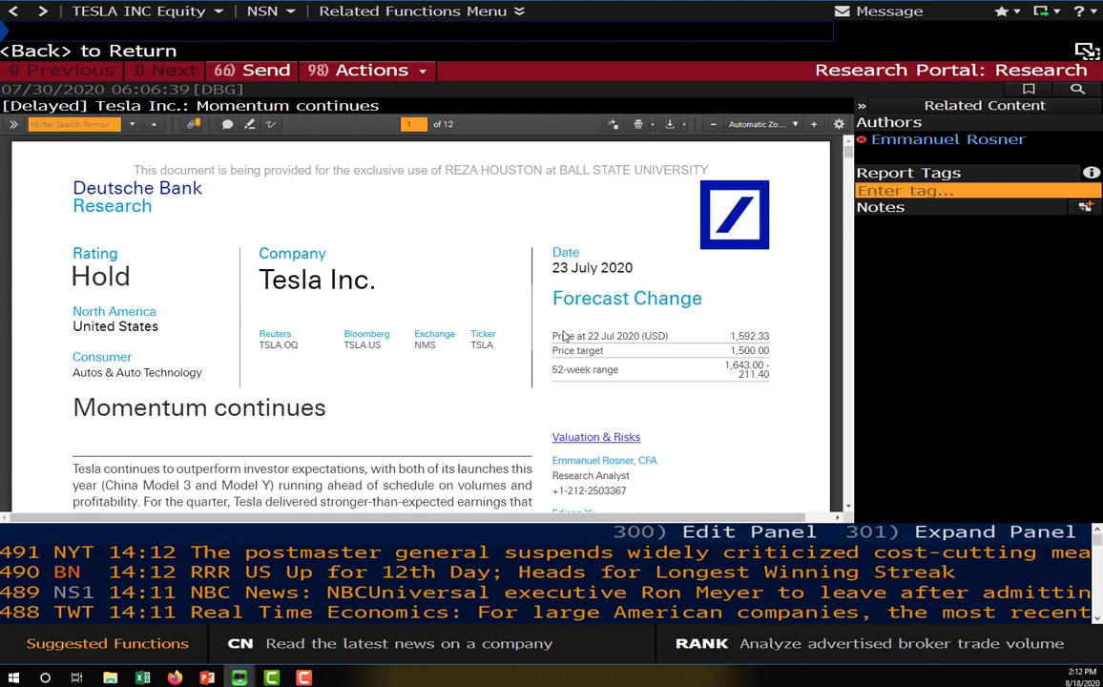
drag(586, 336, 769, 337)
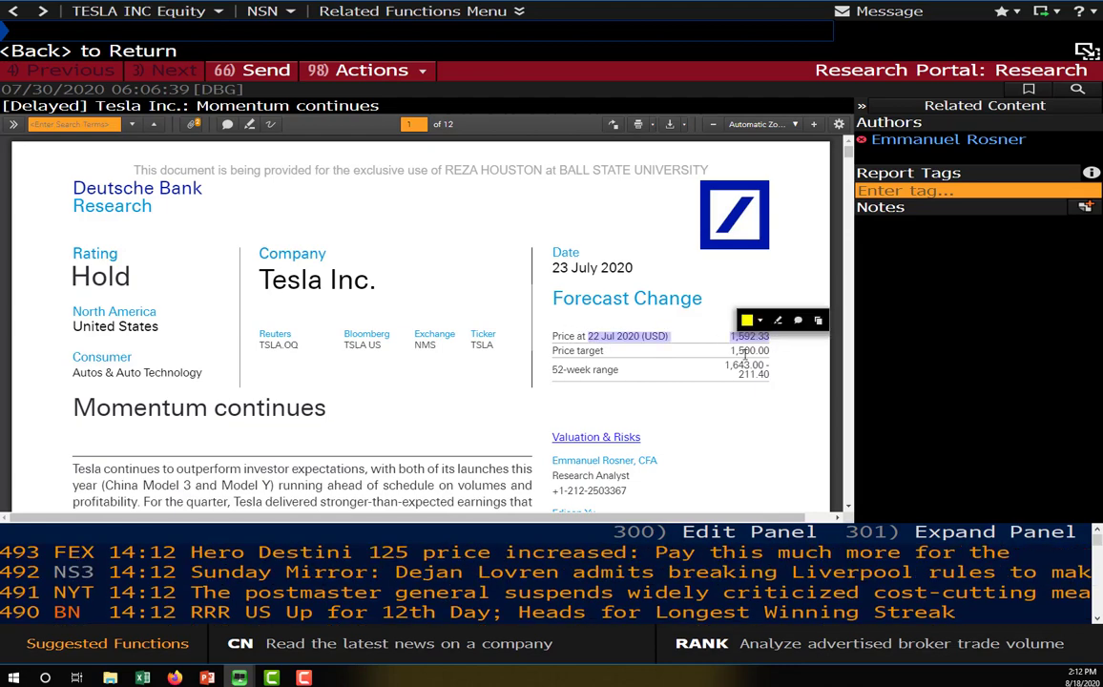
Examine the Deutsche Bank report's earnings commentary, key changes and the Tesla 2Q20 recap table.
scroll(405, 419, down, 3)
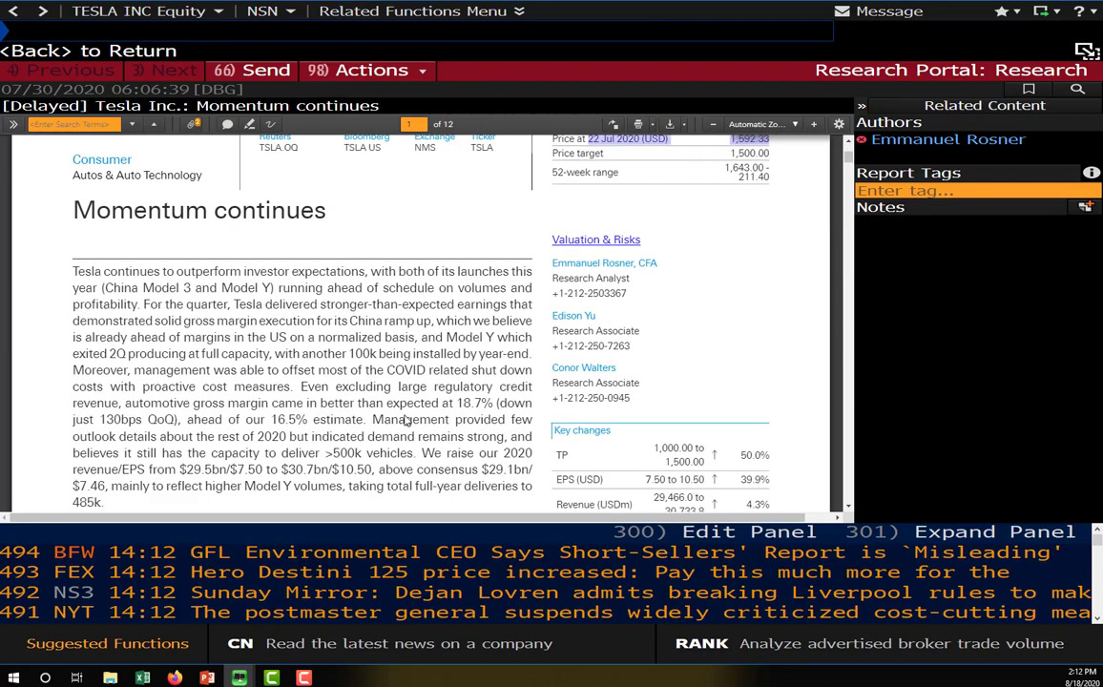
scroll(405, 410, down, 2)
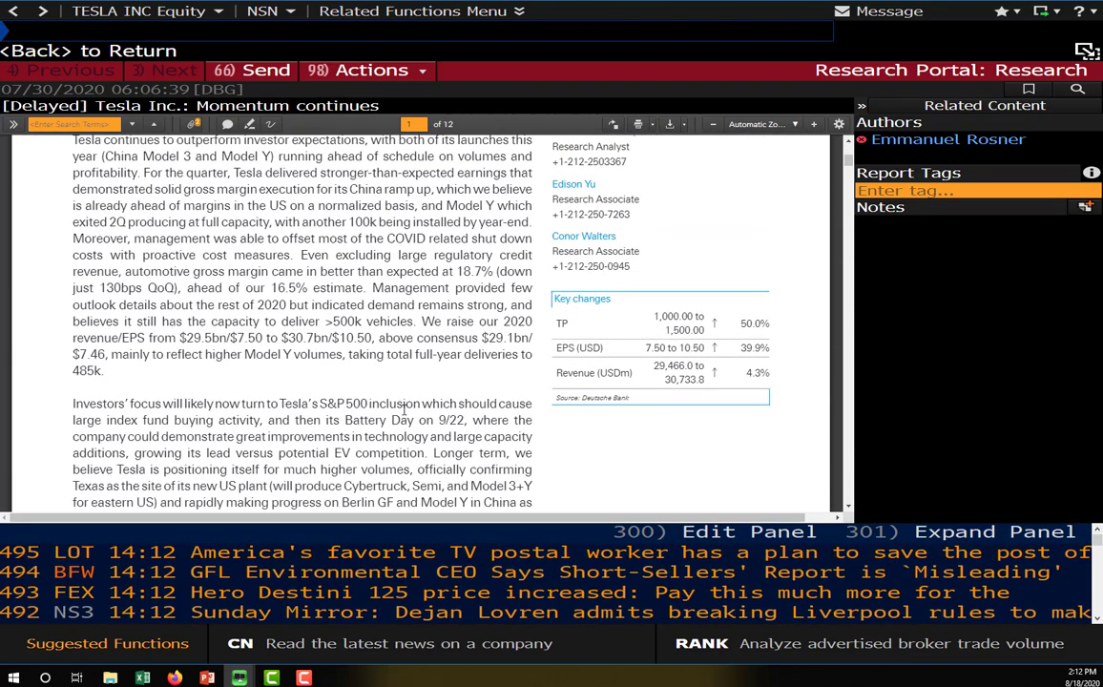
scroll(385, 395, down, 10)
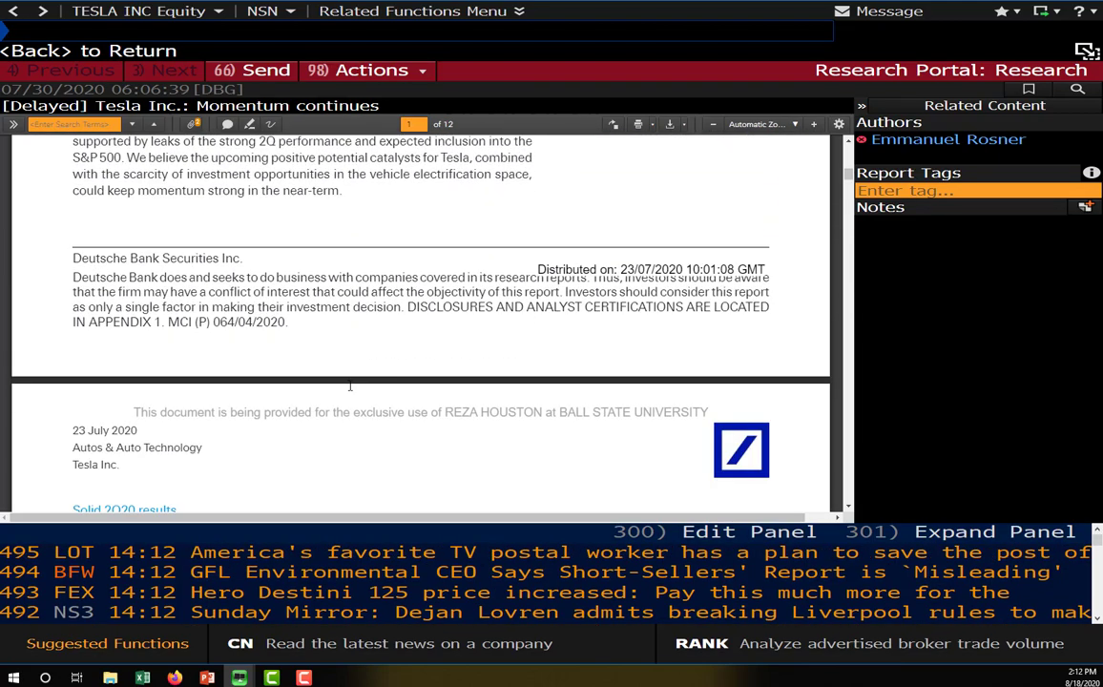
scroll(350, 389, down, 4)
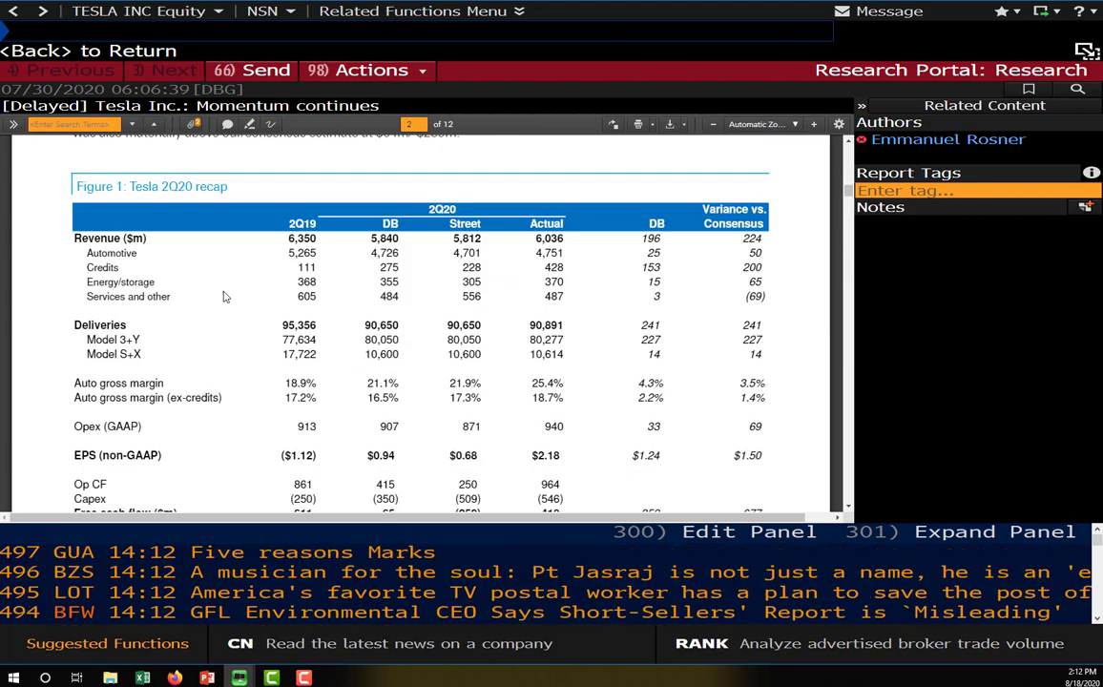
Examine the Deutsche Bank report's deliveries breakdown, estimate changes table and Battery Day commentary through page 4.
double_click(89, 340)
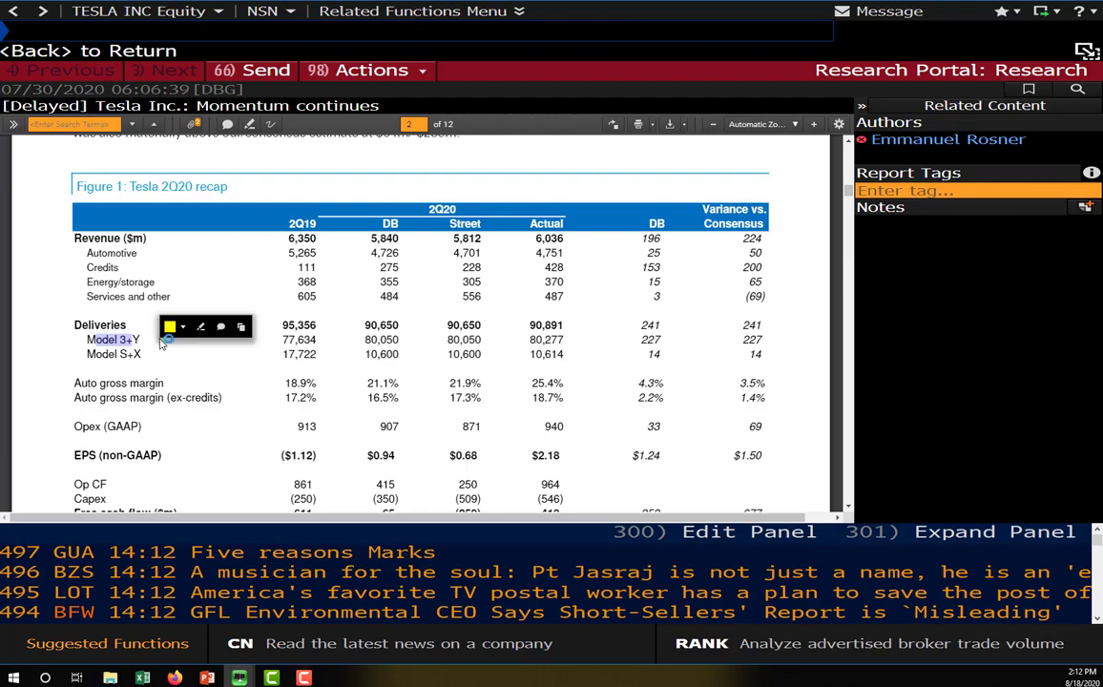
click(140, 326)
scroll(159, 355, down, 4)
scroll(159, 355, down, 8)
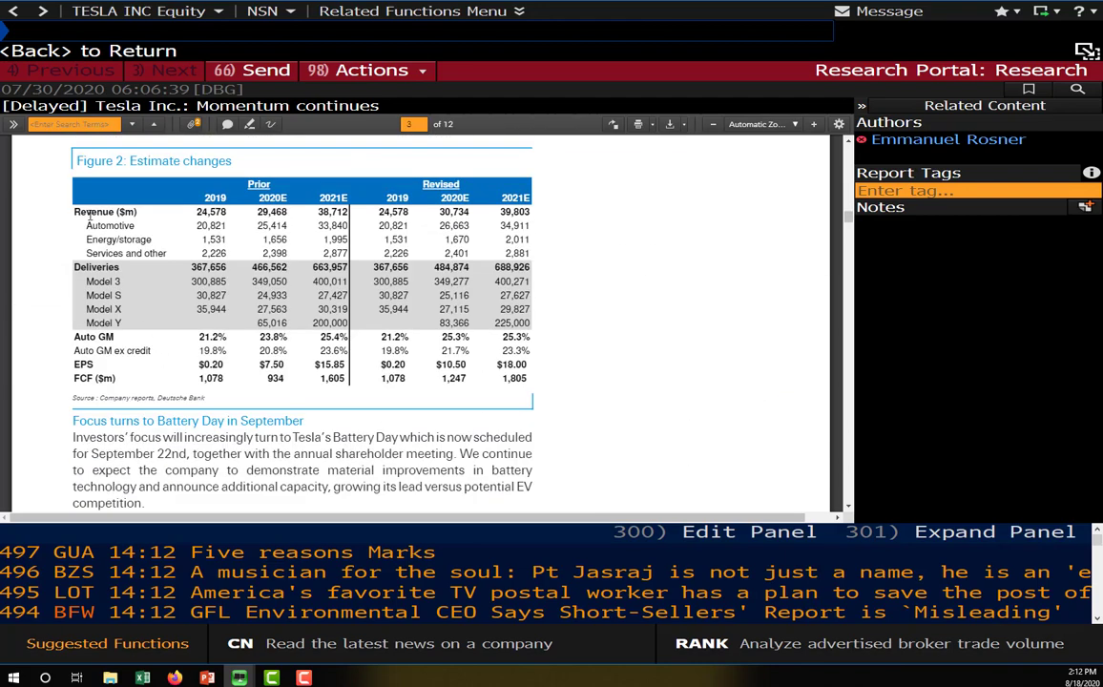
scroll(259, 355, down, 10)
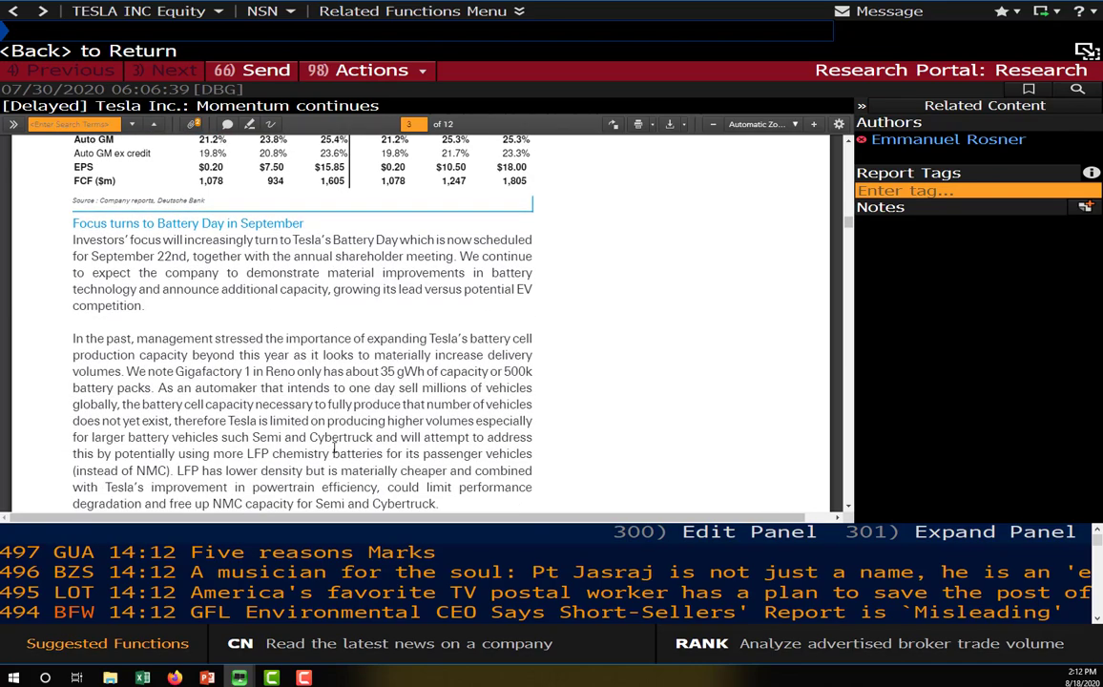
scroll(334, 454, down, 10)
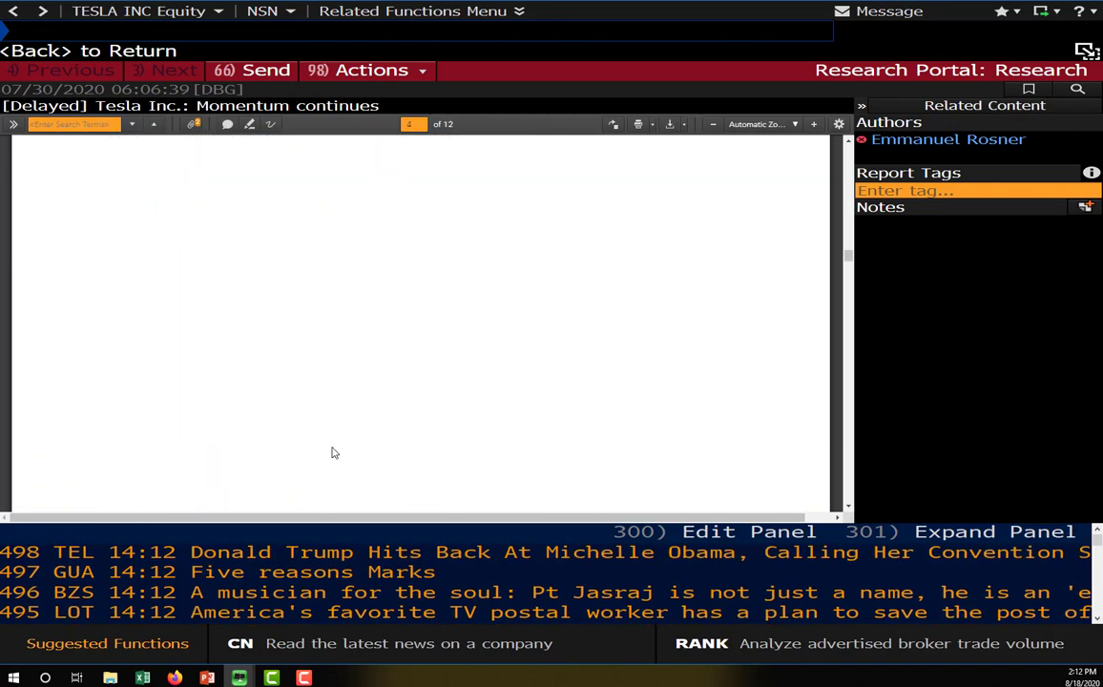
Return to the Tesla research list, run the FA Financial Analysis function and show the S&P 500's profitability figures.
click(14, 10)
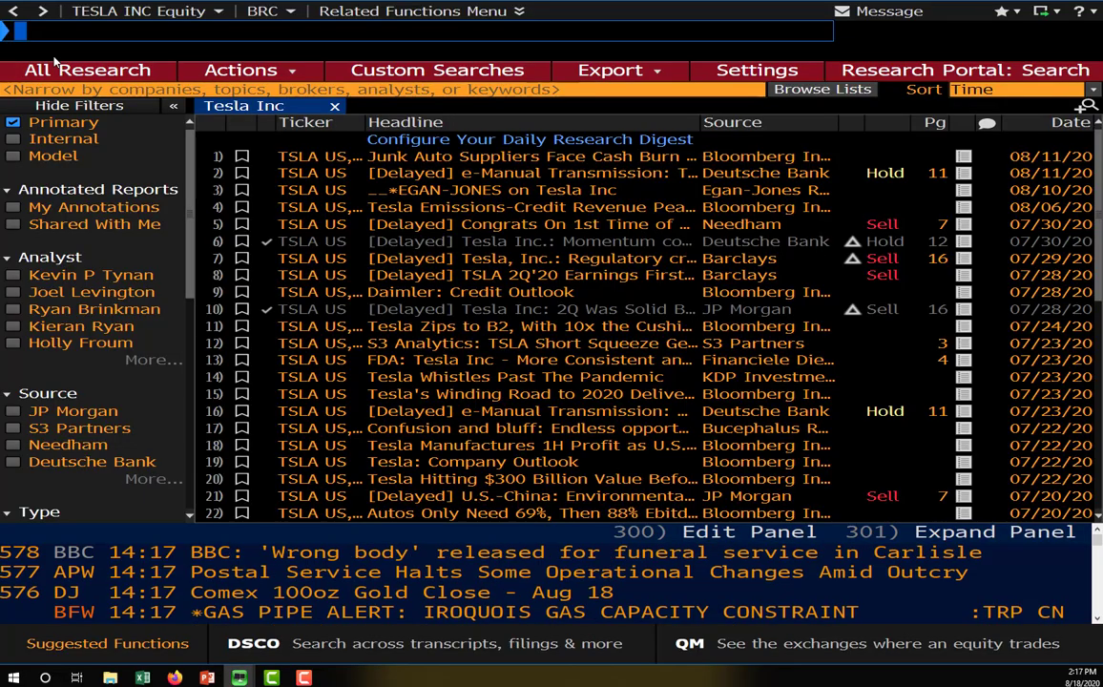
text(FAR)
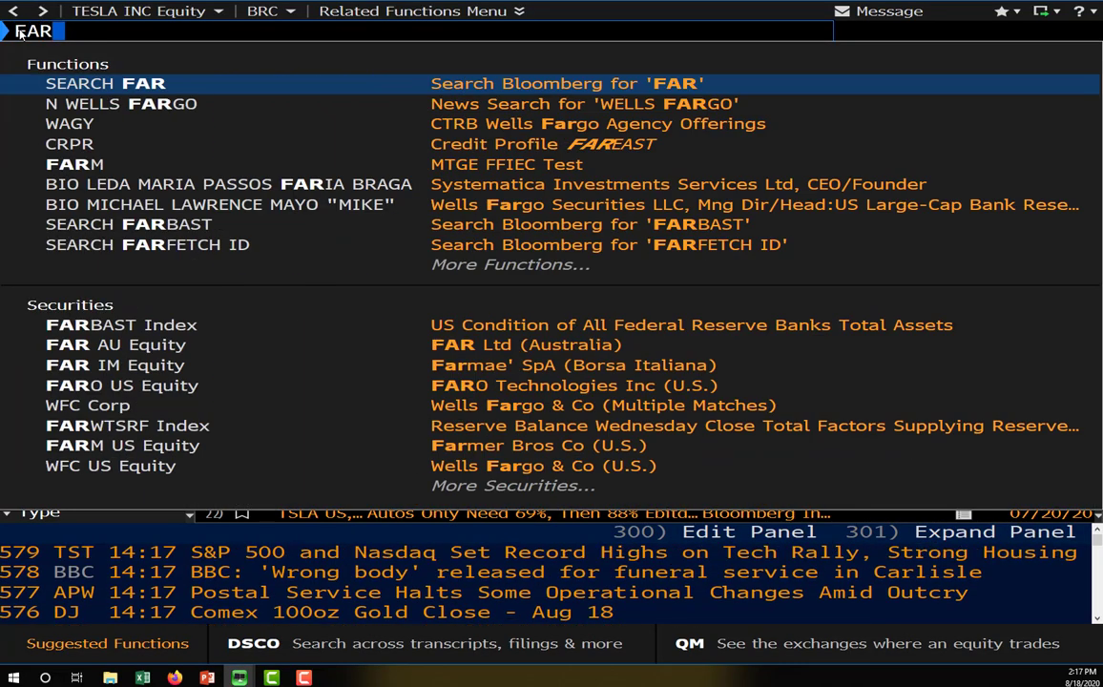
key(BackSpace)
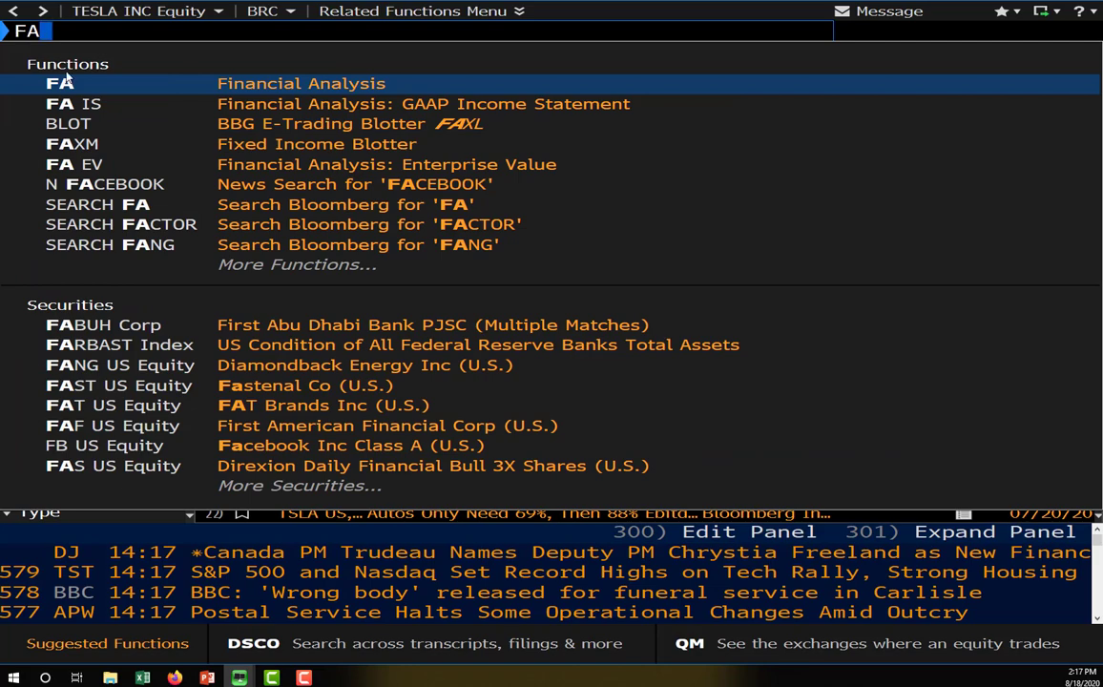
key(Return)
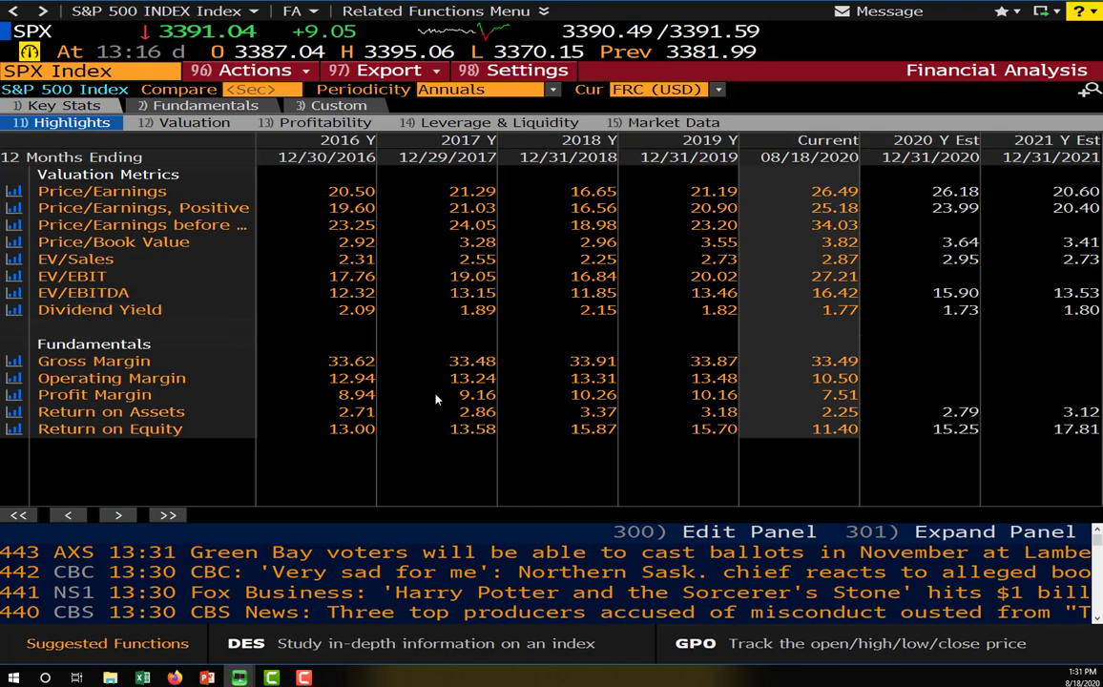
click(324, 122)
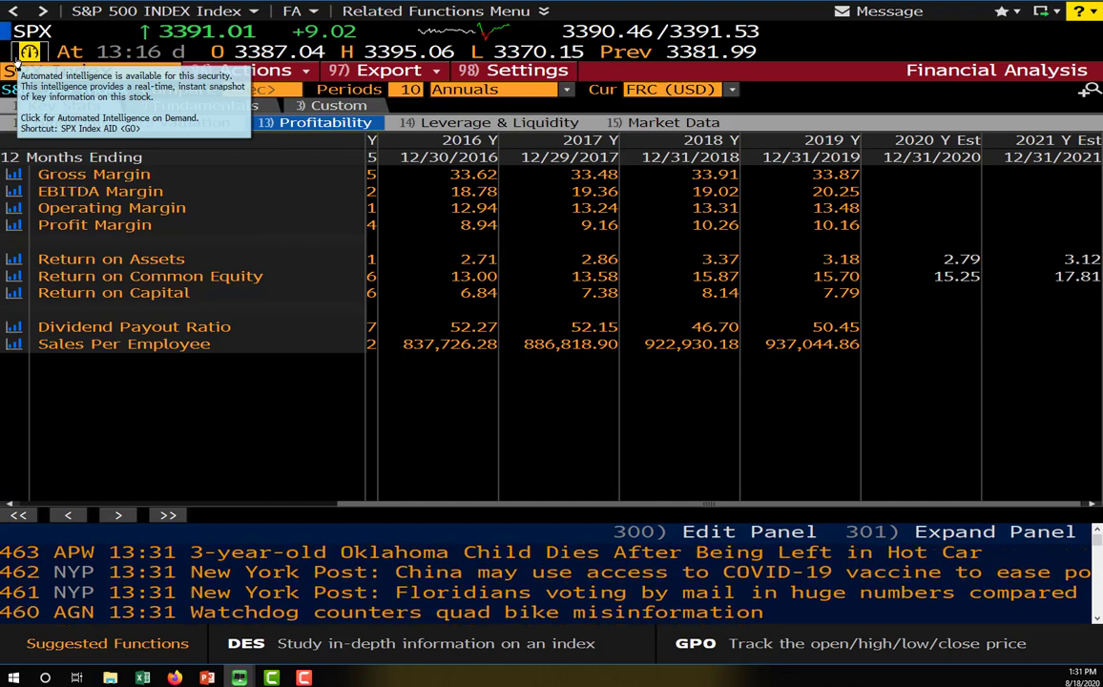
Load TSLA US Equity as the security and open its Financial Analysis.
text(T)
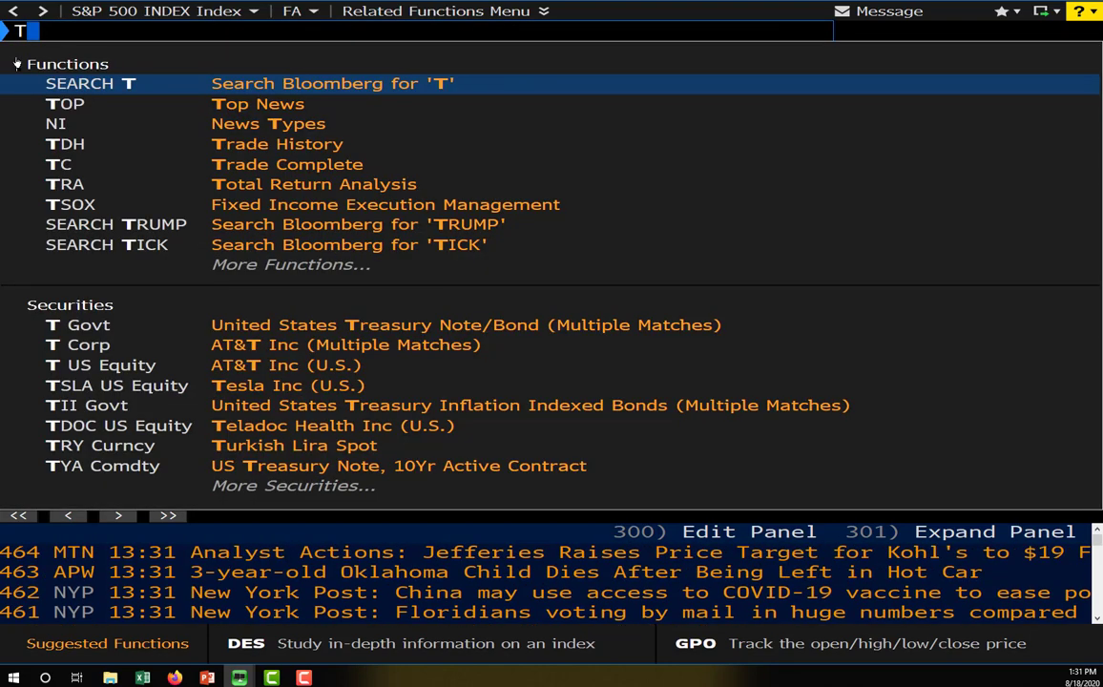
text(ESLA)
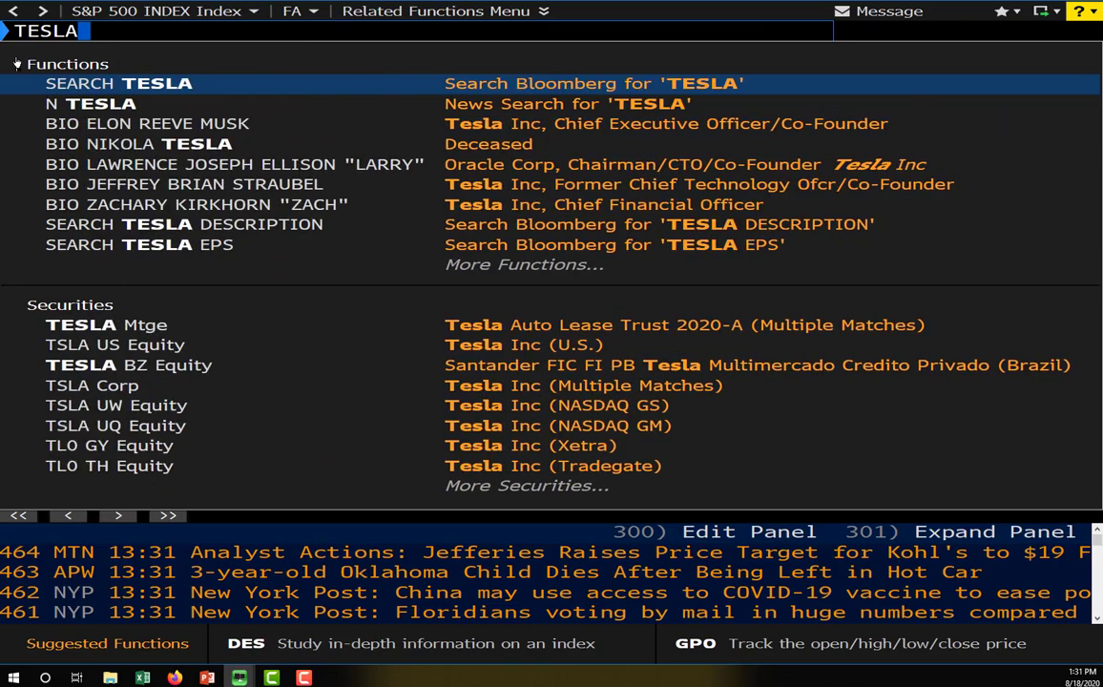
click(409, 352)
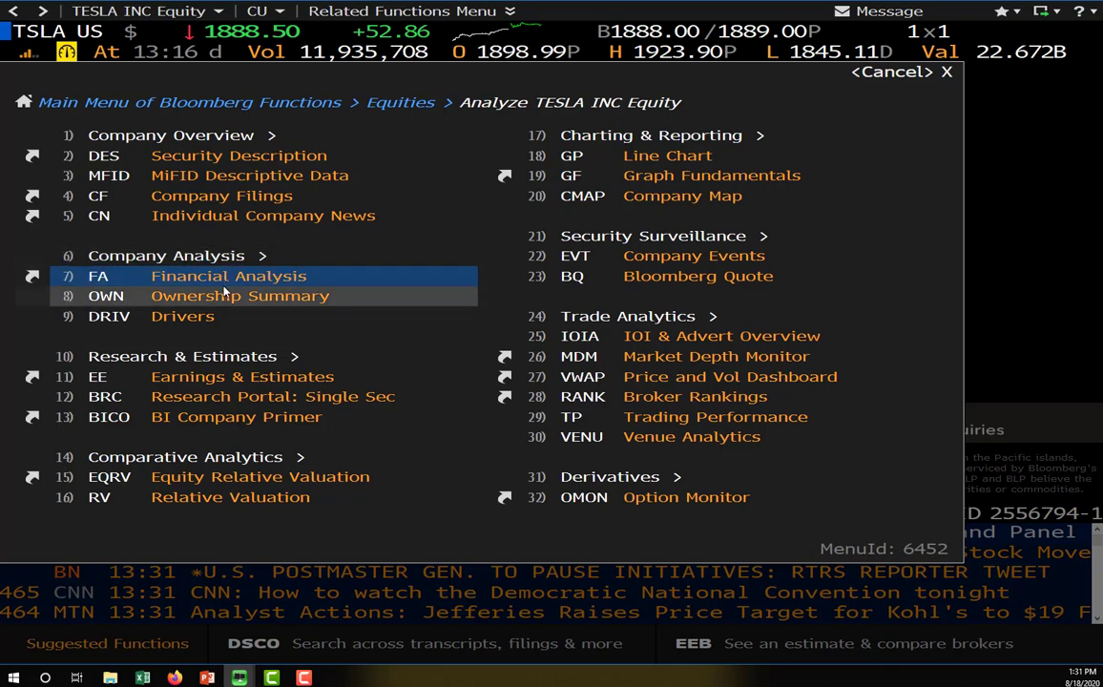
click(226, 279)
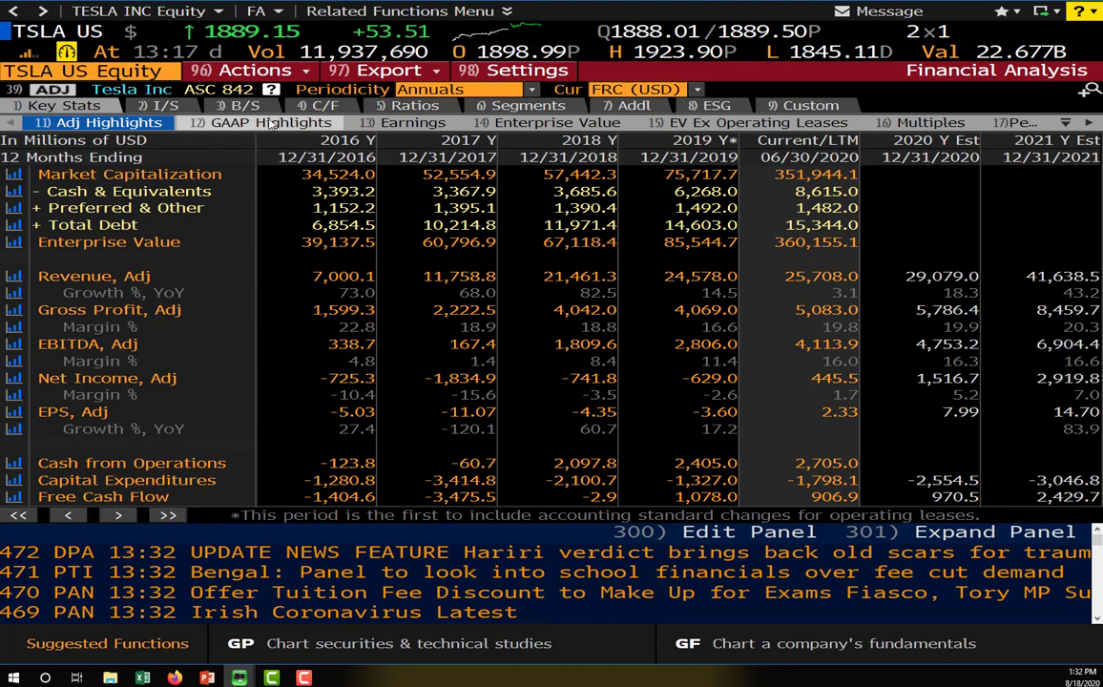
click(320, 105)
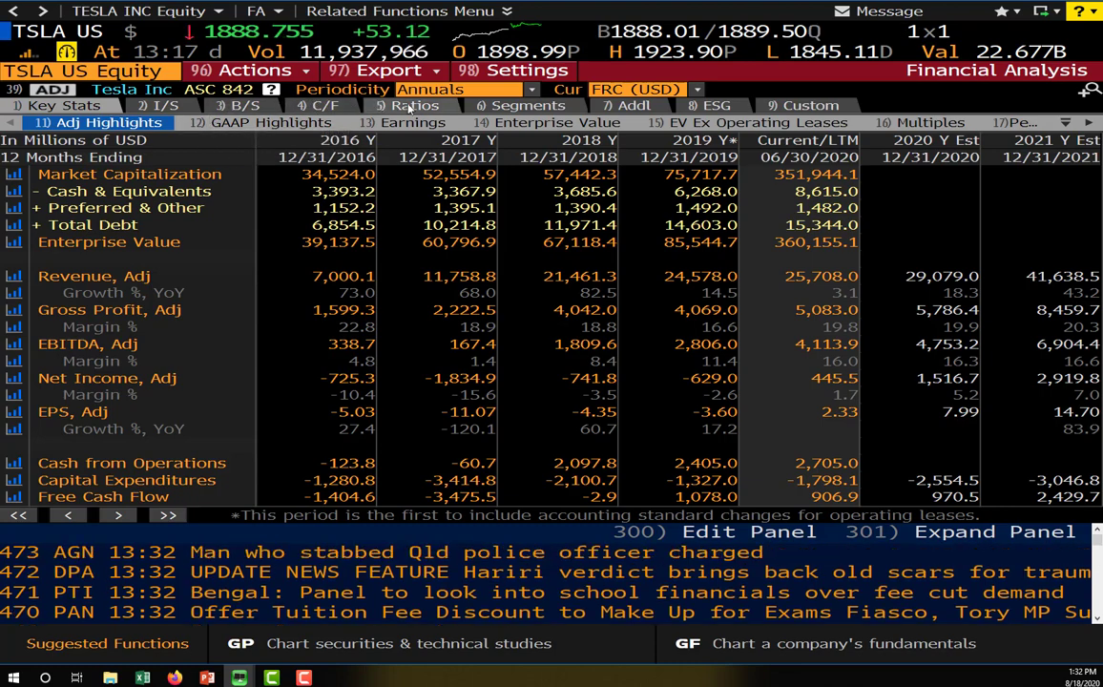
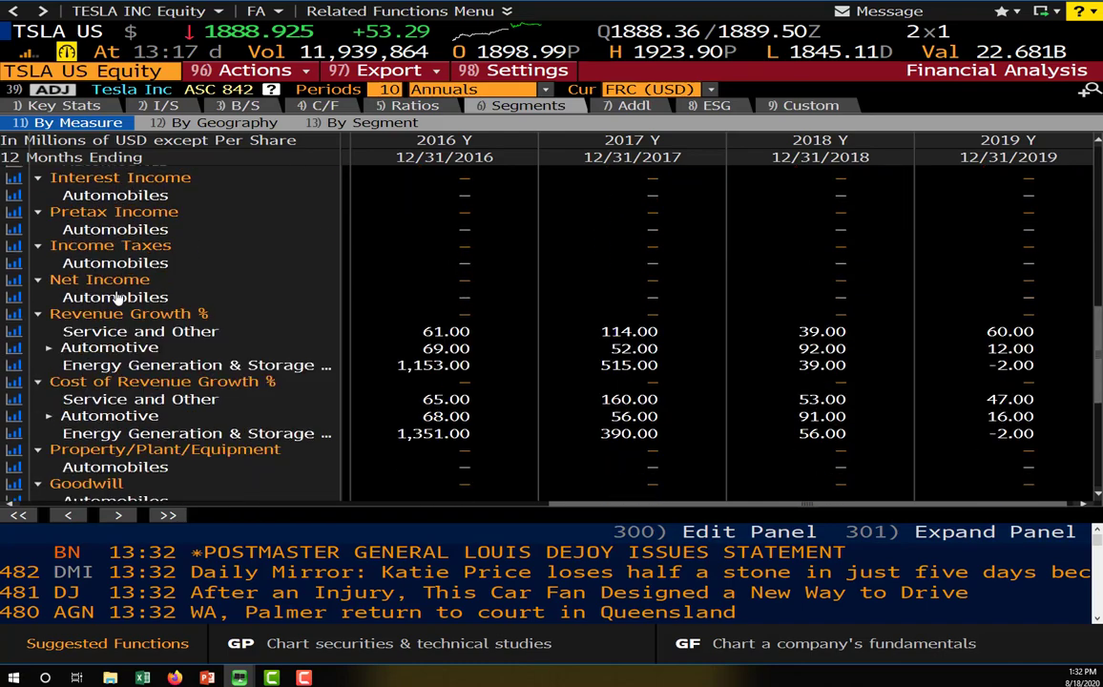
Review Tesla's segment figures by measure up to the revenue breakdown and switch the segment data to geography.
scroll(389, 245, up, 11)
scroll(382, 238, up, 2)
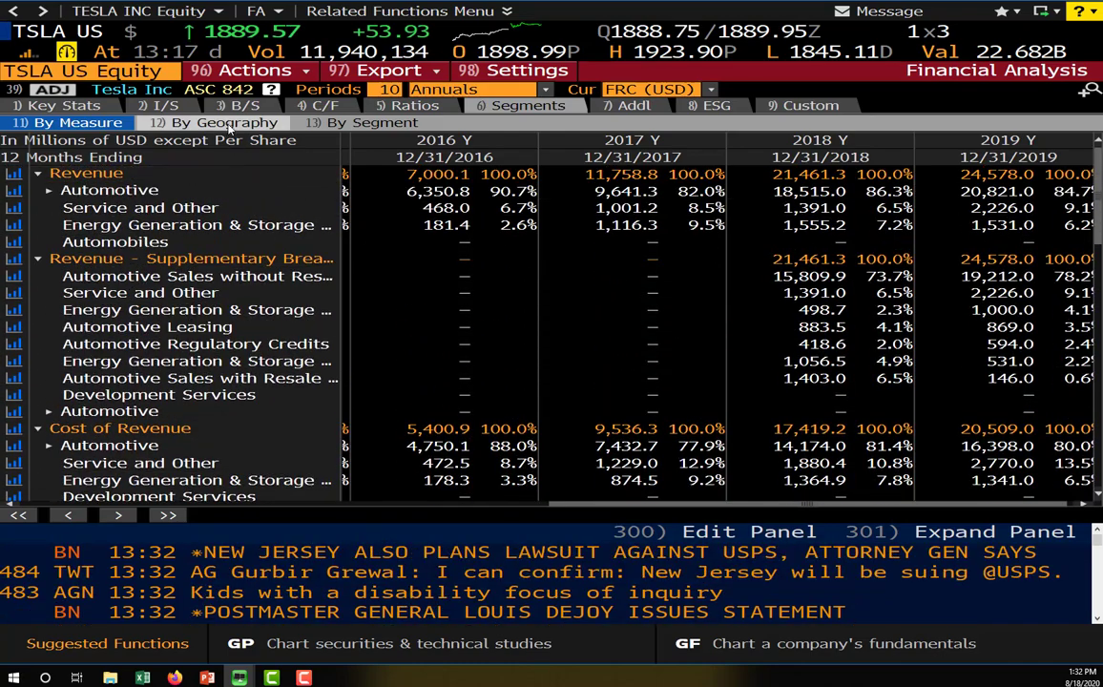
click(221, 122)
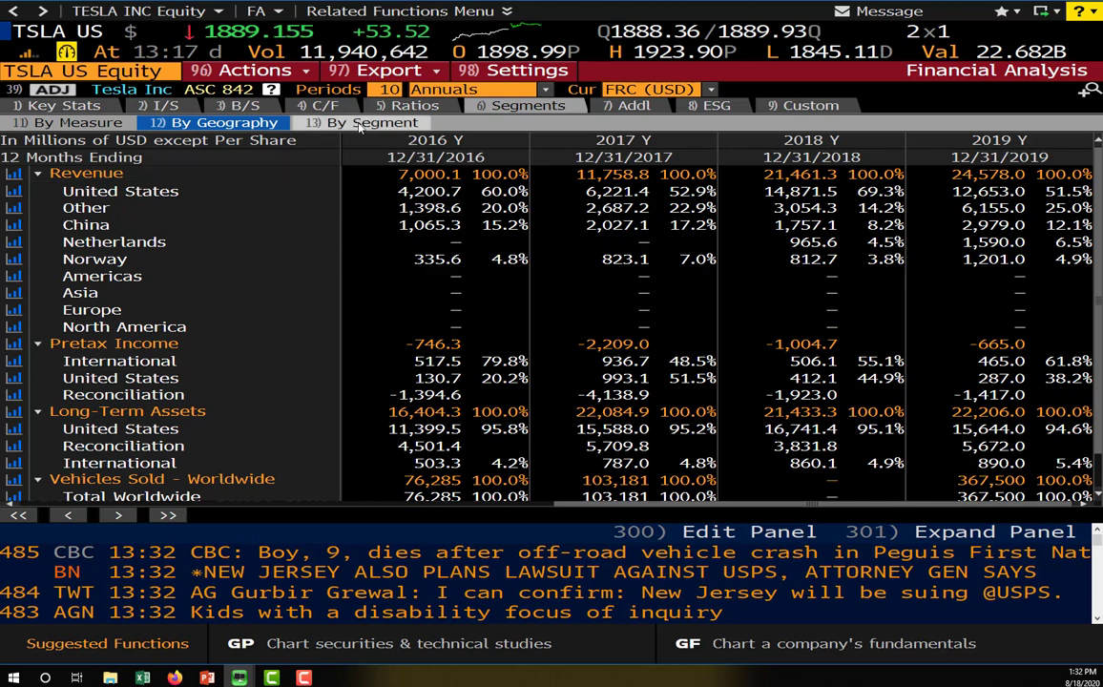
Show Tesla's figures by segment and examine the automotive, energy, service, leasing and total vehicle line items.
text(13)
key(Return)
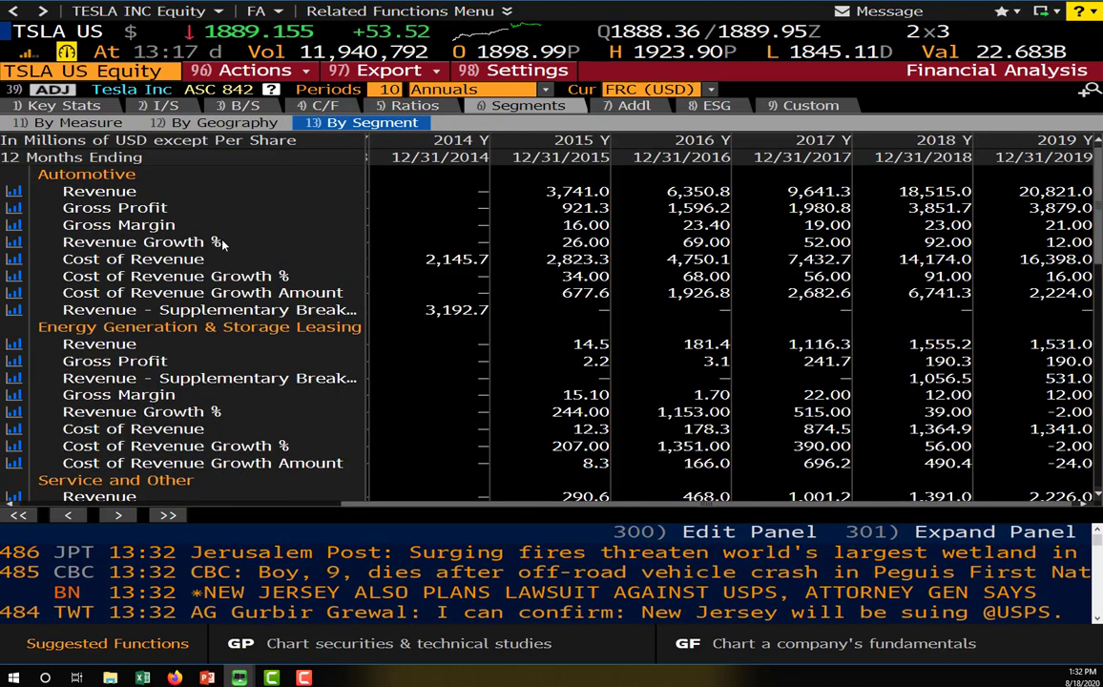
scroll(129, 253, down, 5)
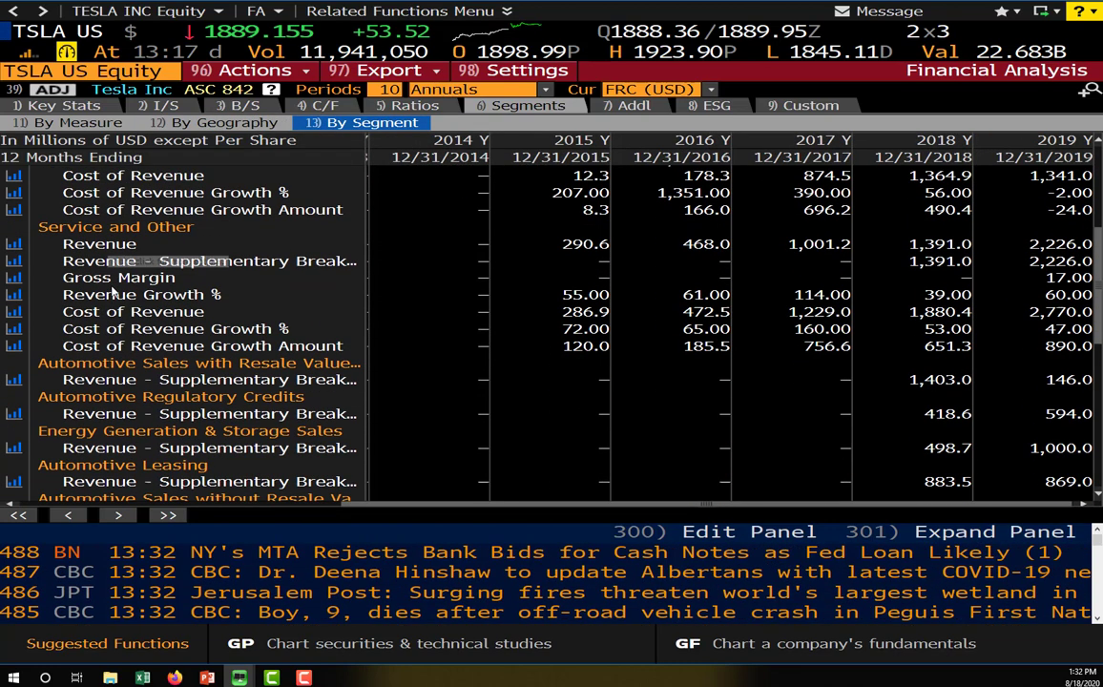
scroll(203, 295, down, 3)
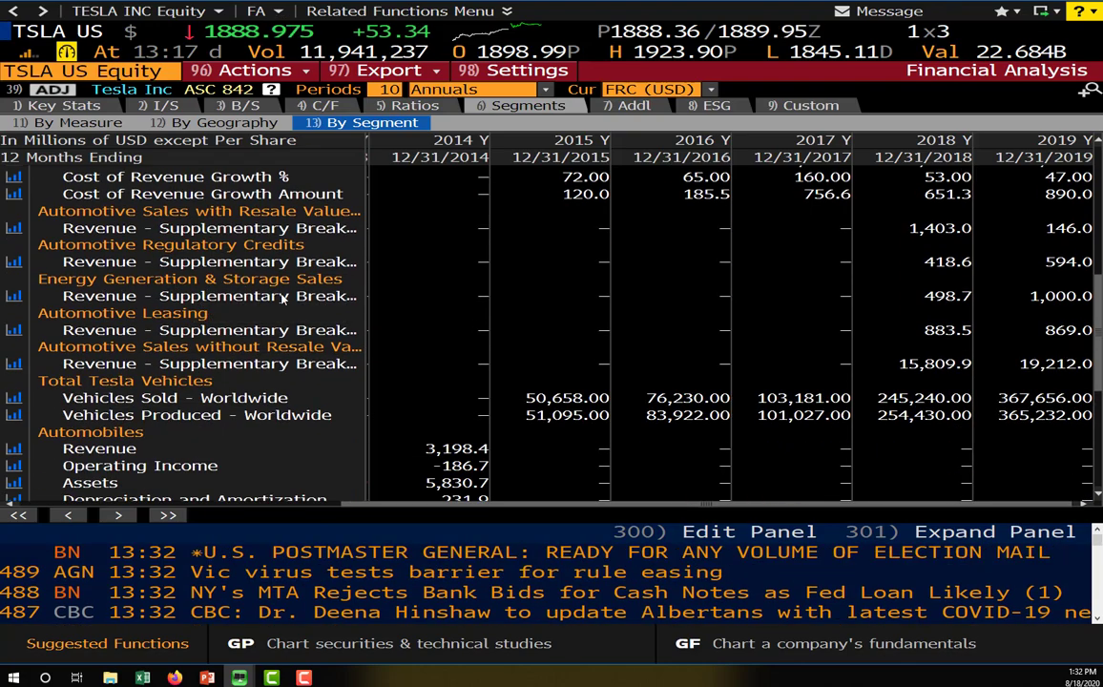
scroll(284, 299, down, 5)
scroll(284, 306, up, 13)
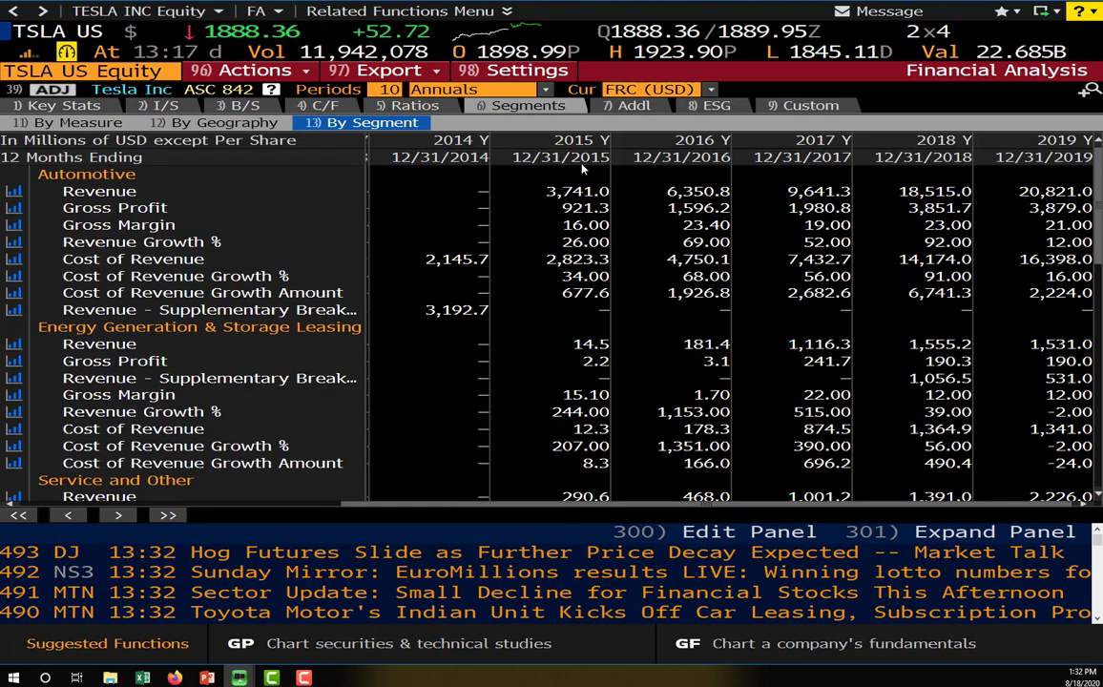
Open Tesla's additional auto vehicle manufacturing data and examine vehicles sold, vehicles produced and the financial statistics.
click(635, 107)
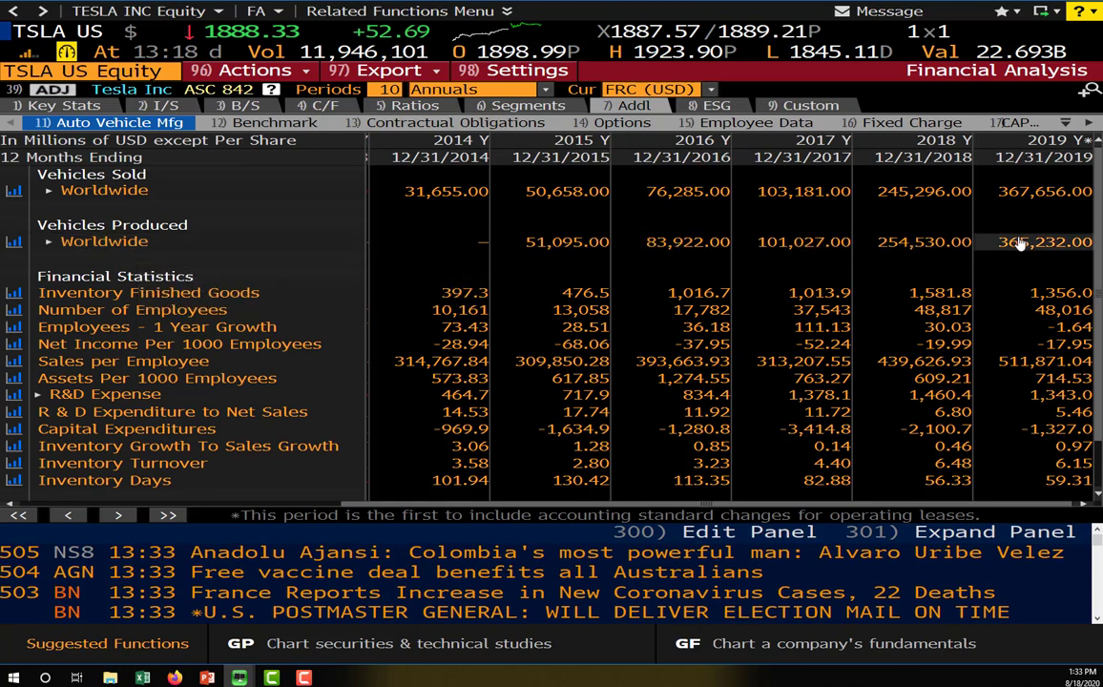
scroll(295, 262, down, 1)
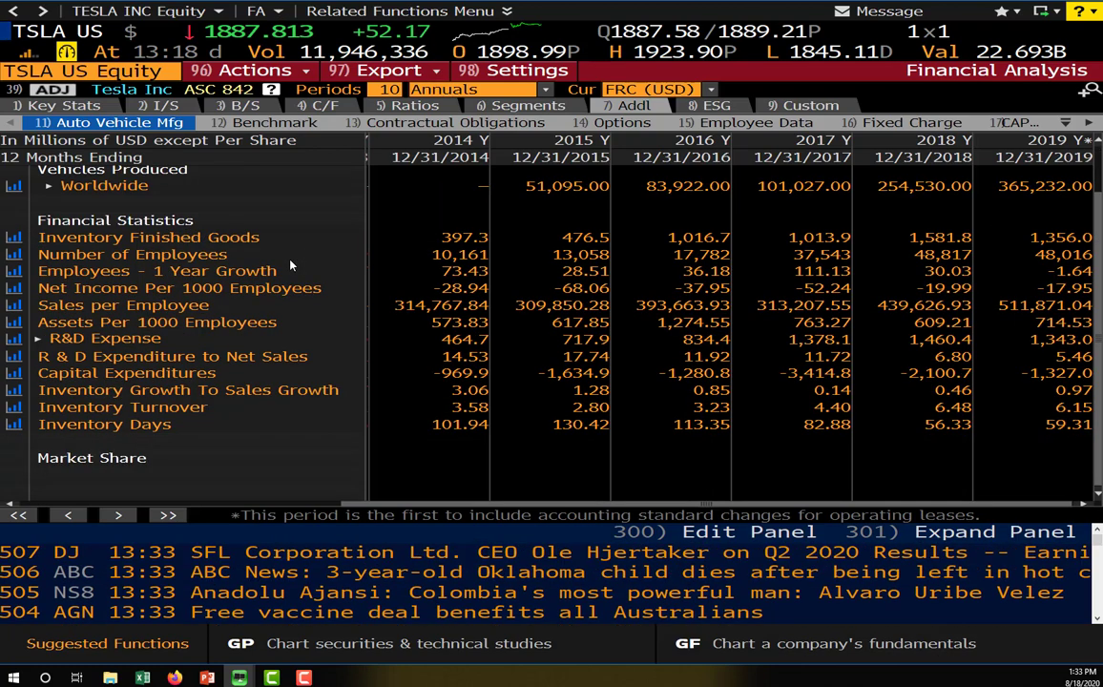
scroll(291, 270, up, 1)
scroll(291, 272, down, 1)
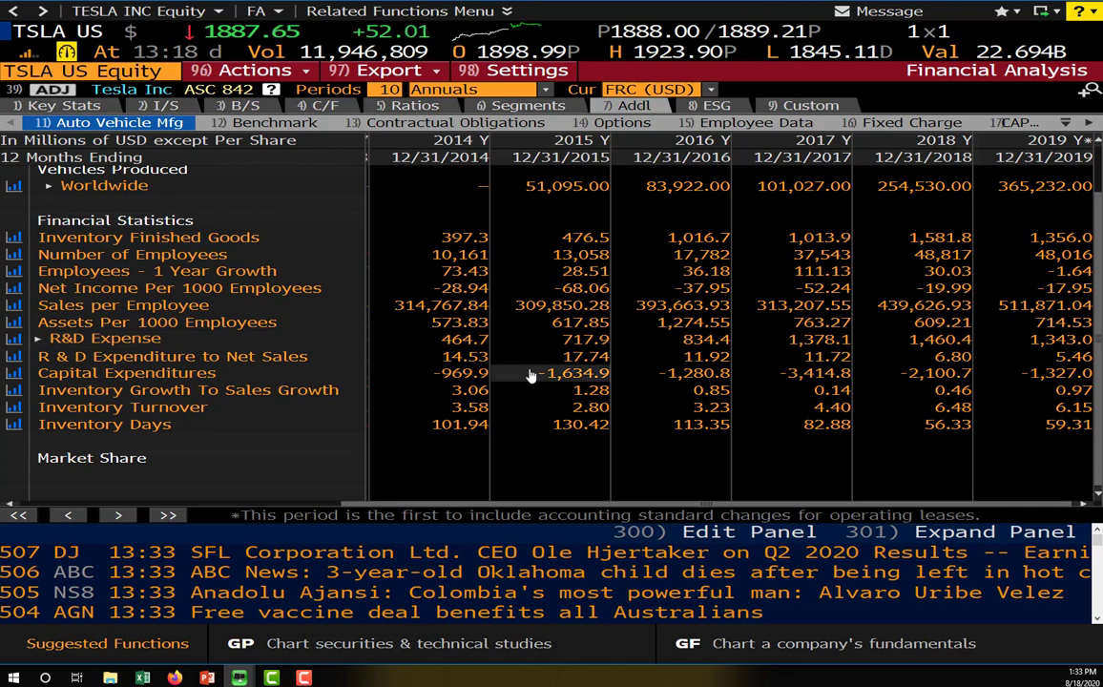
scroll(291, 272, up, 1)
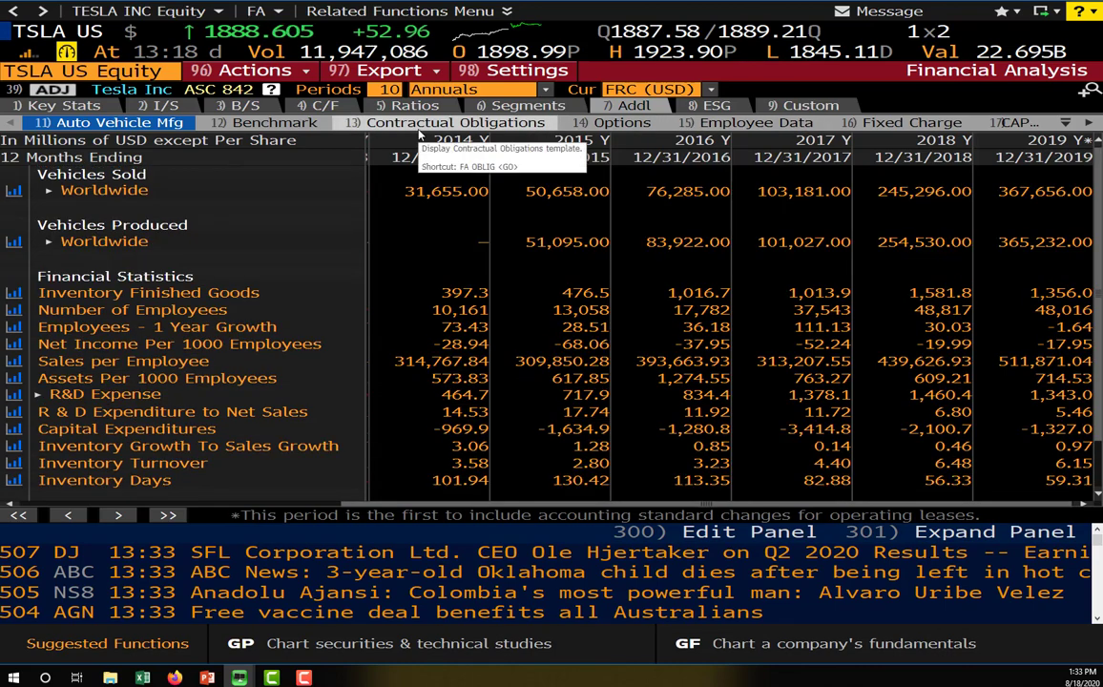
Show Tesla's contractual obligations and look over the debt schedule and capital leases schedule.
click(405, 125)
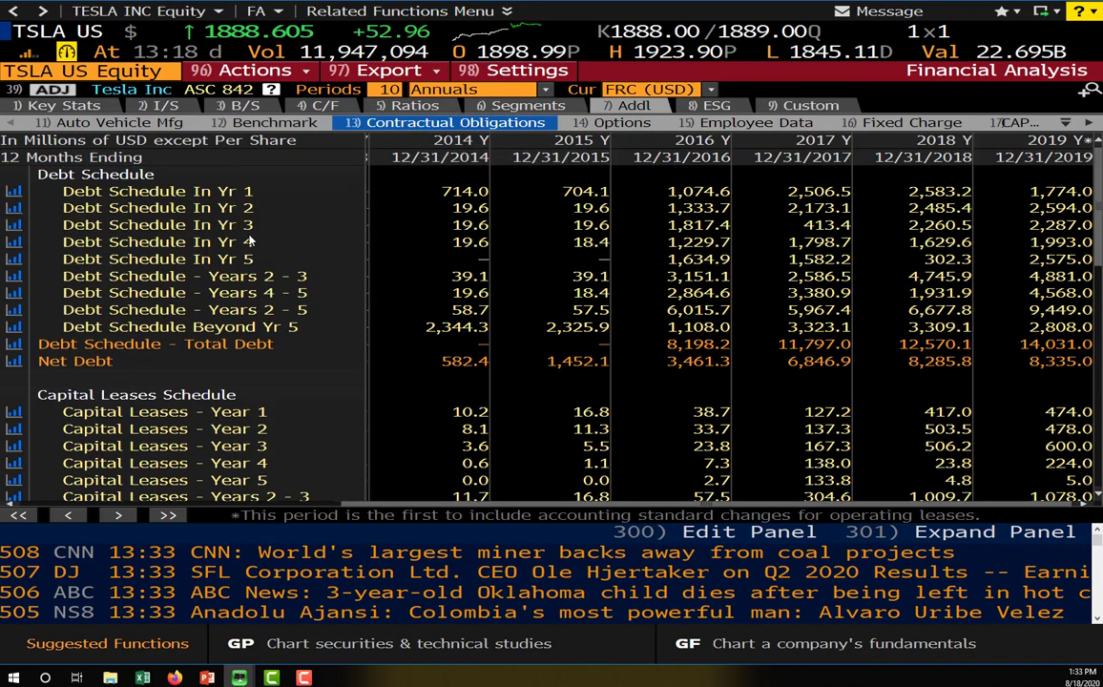
scroll(325, 306, down, 13)
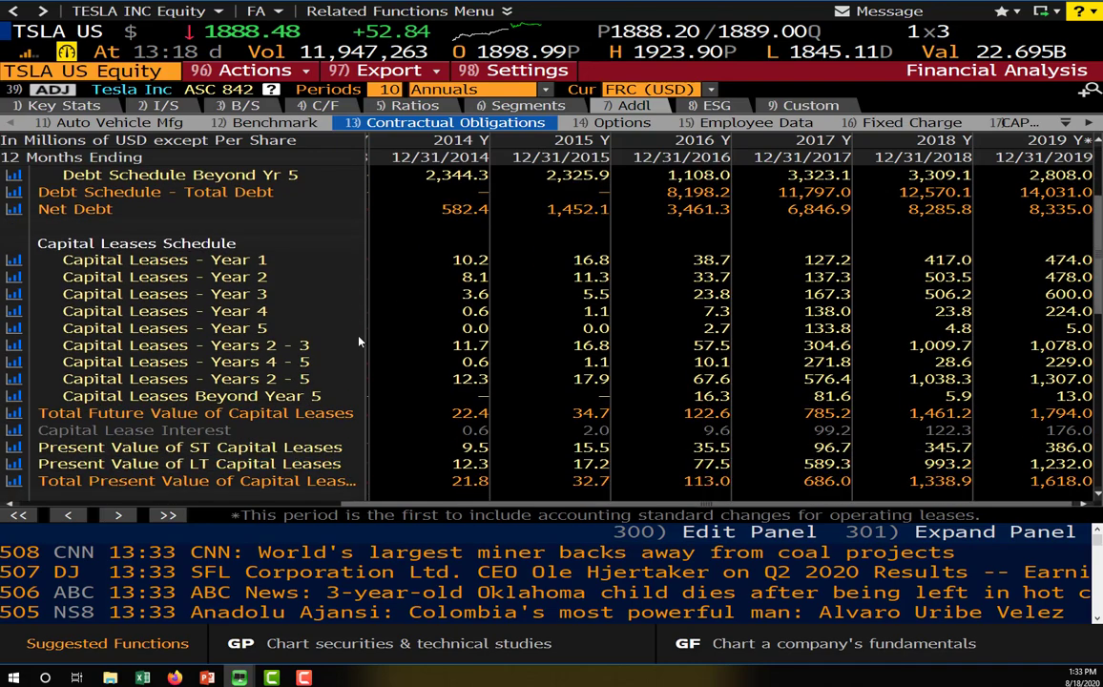
scroll(318, 298, up, 12)
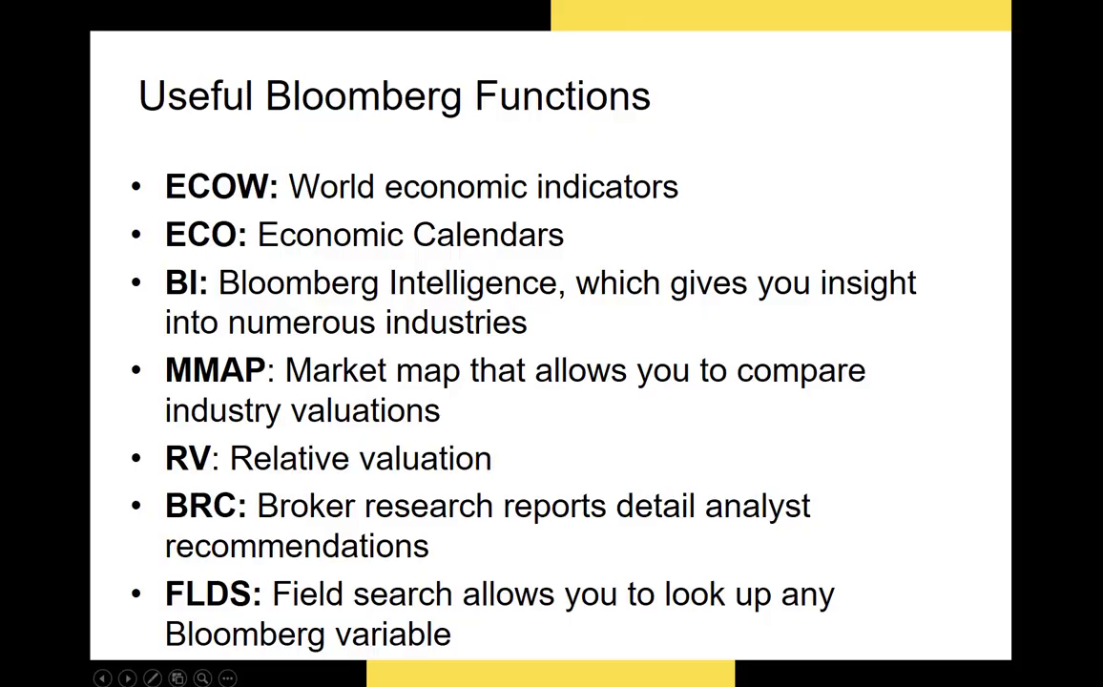
Switch from the slideshow to the Bloomberg Terminal and open the FLDS Data Field Finder for Tesla.
key(alt+Tab)
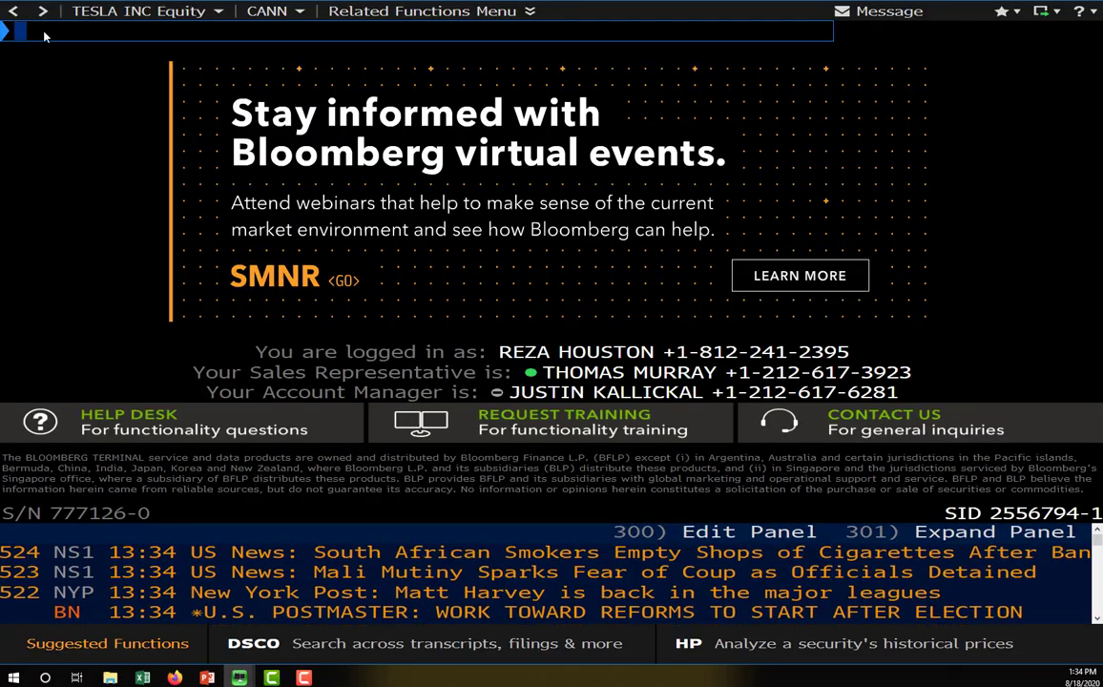
text(FLDS)
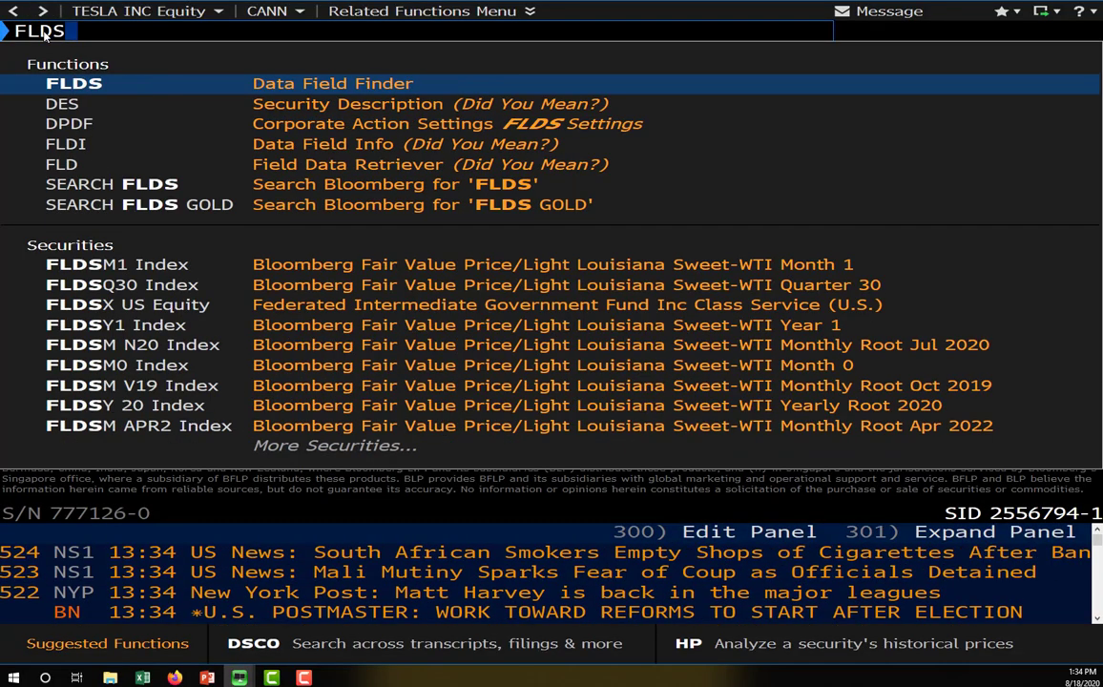
click(311, 84)
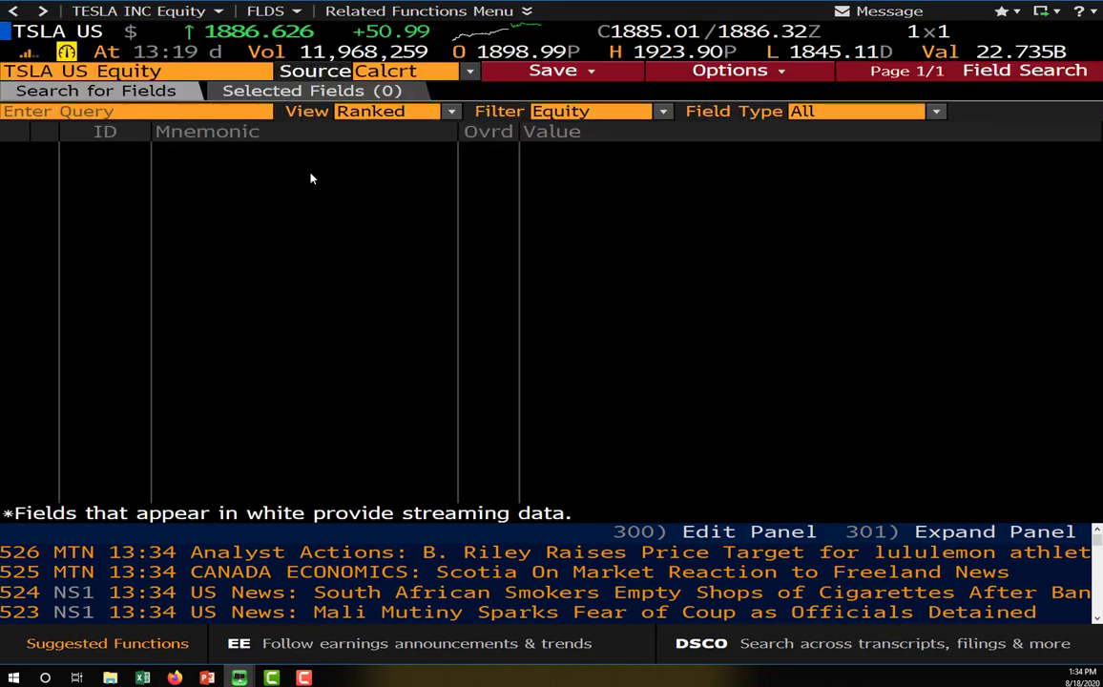
Search Tesla's data fields for "book equity".
click(127, 111)
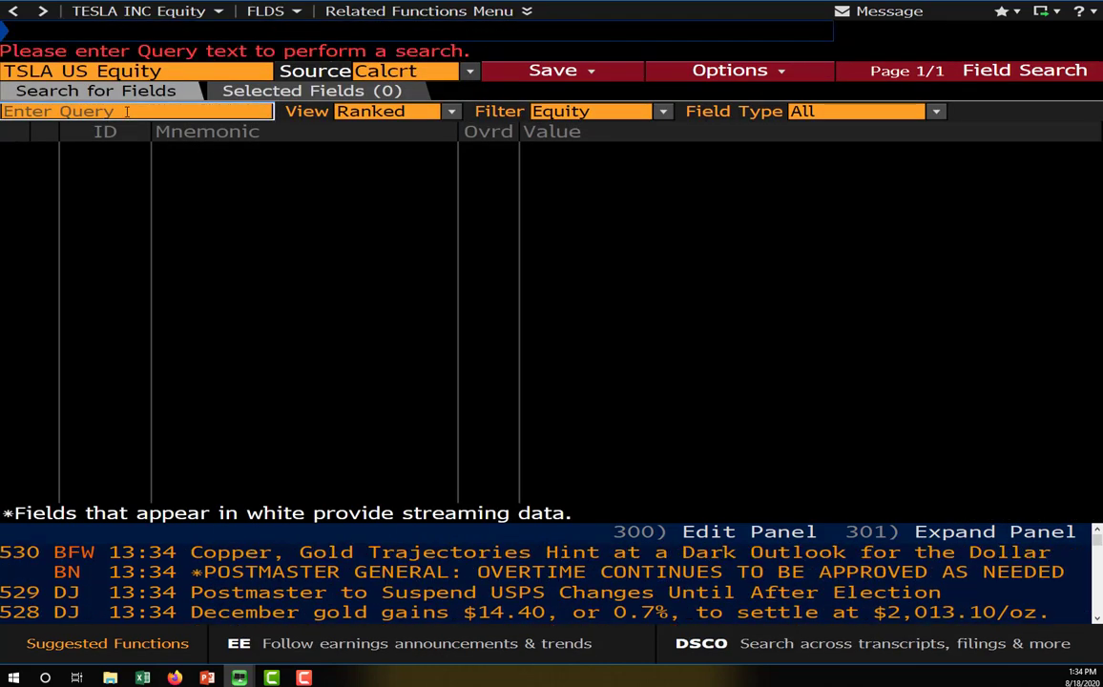
text(book er)
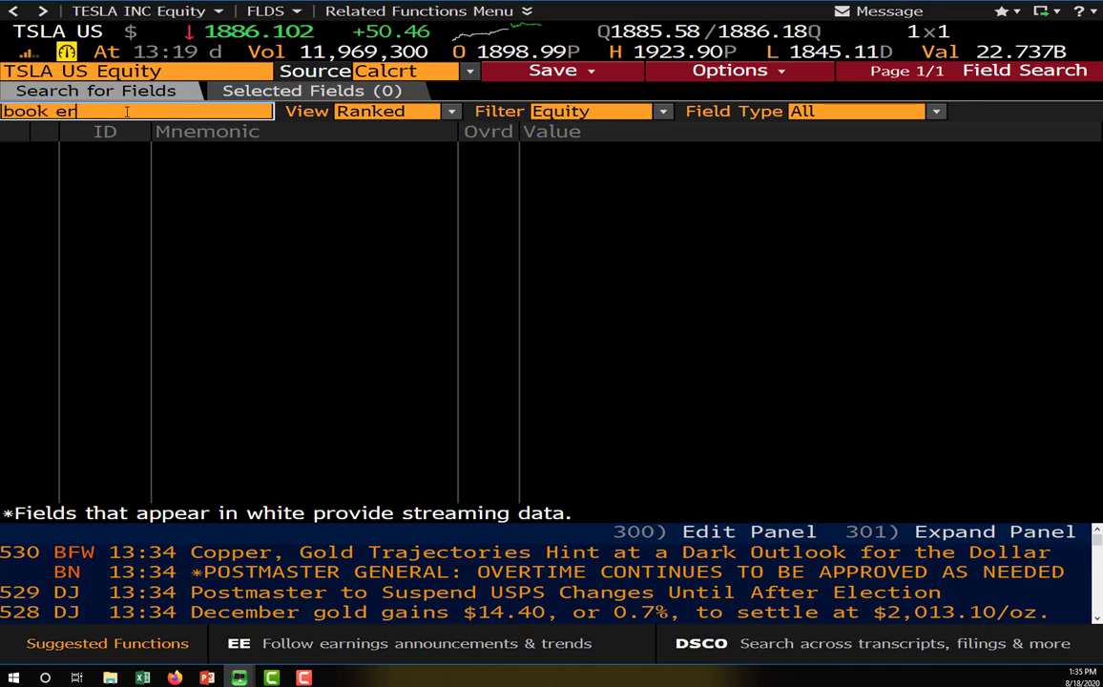
key(BackSpace)
text(quity)
key(Return)
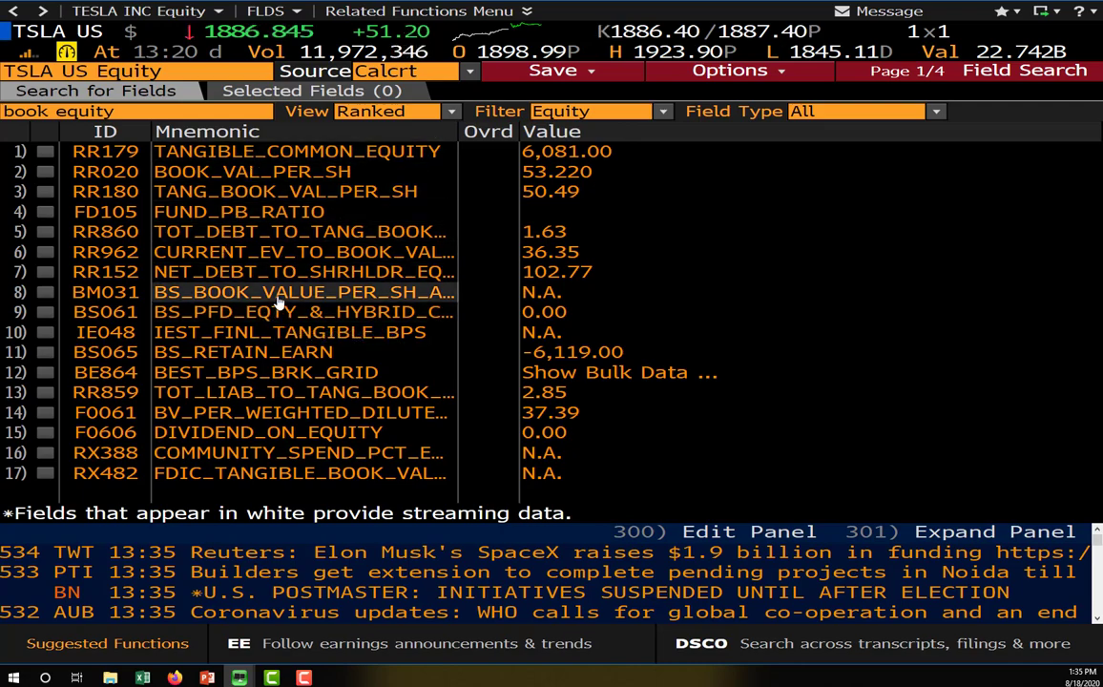
Page through the book equity field results to review the available mnemonics and their Tesla values.
key(Page_Down)
key(Page_Down)
key(Page_Down)
key(Page_Down)
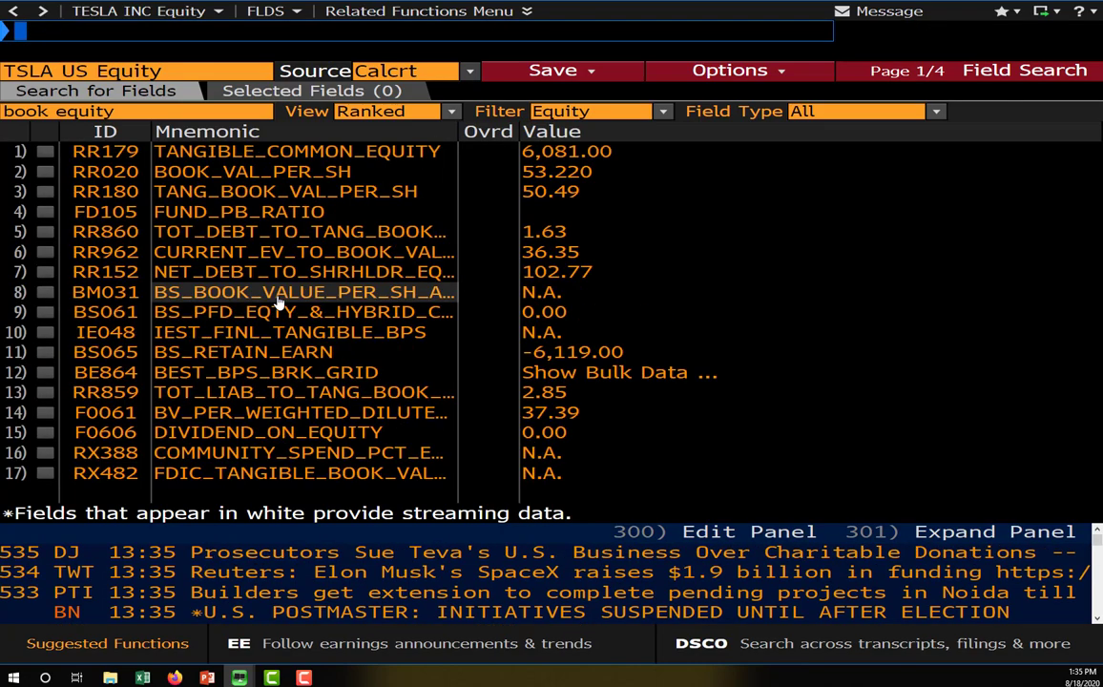
key(Page_Up)
key(Page_Up)
key(Page_Up)
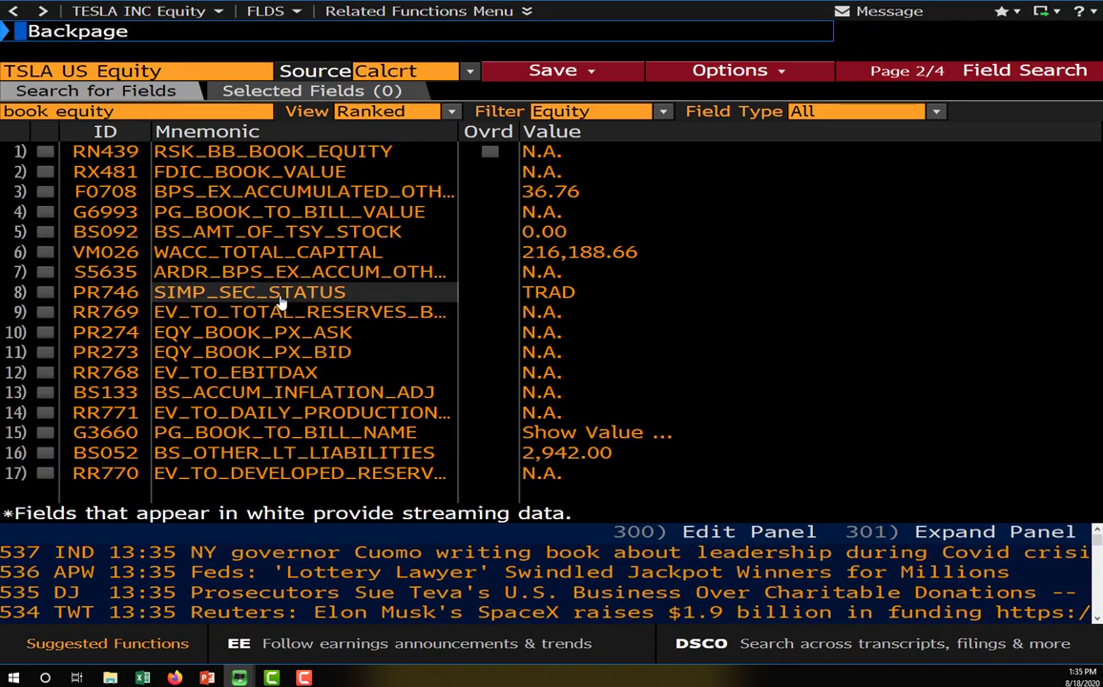
key(Tab)
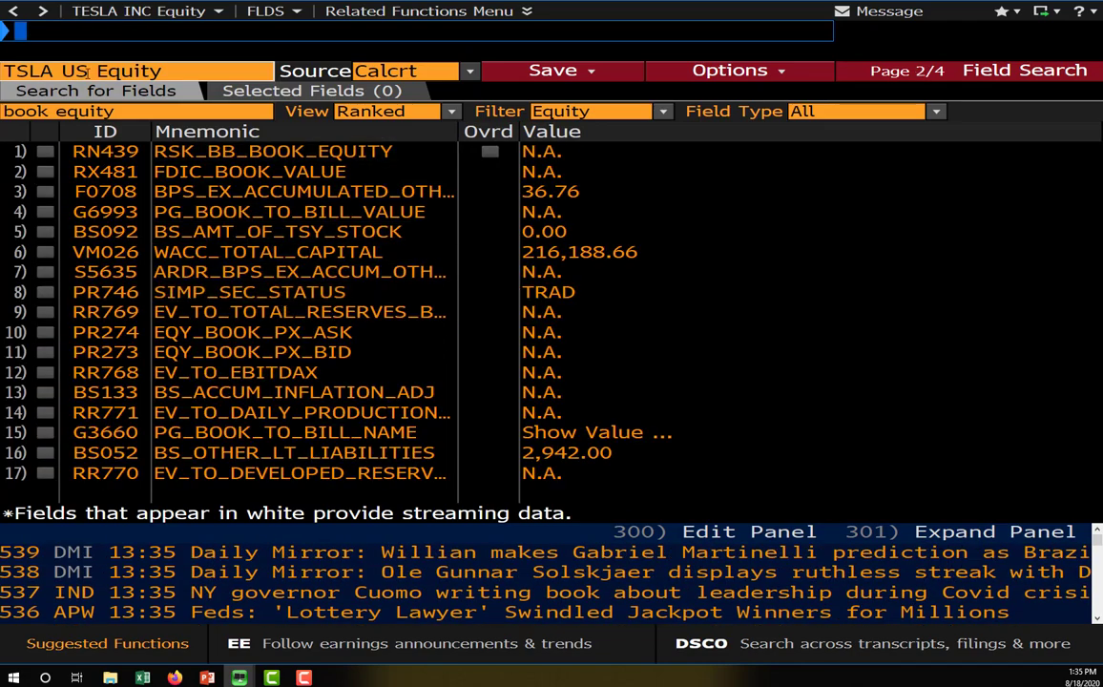